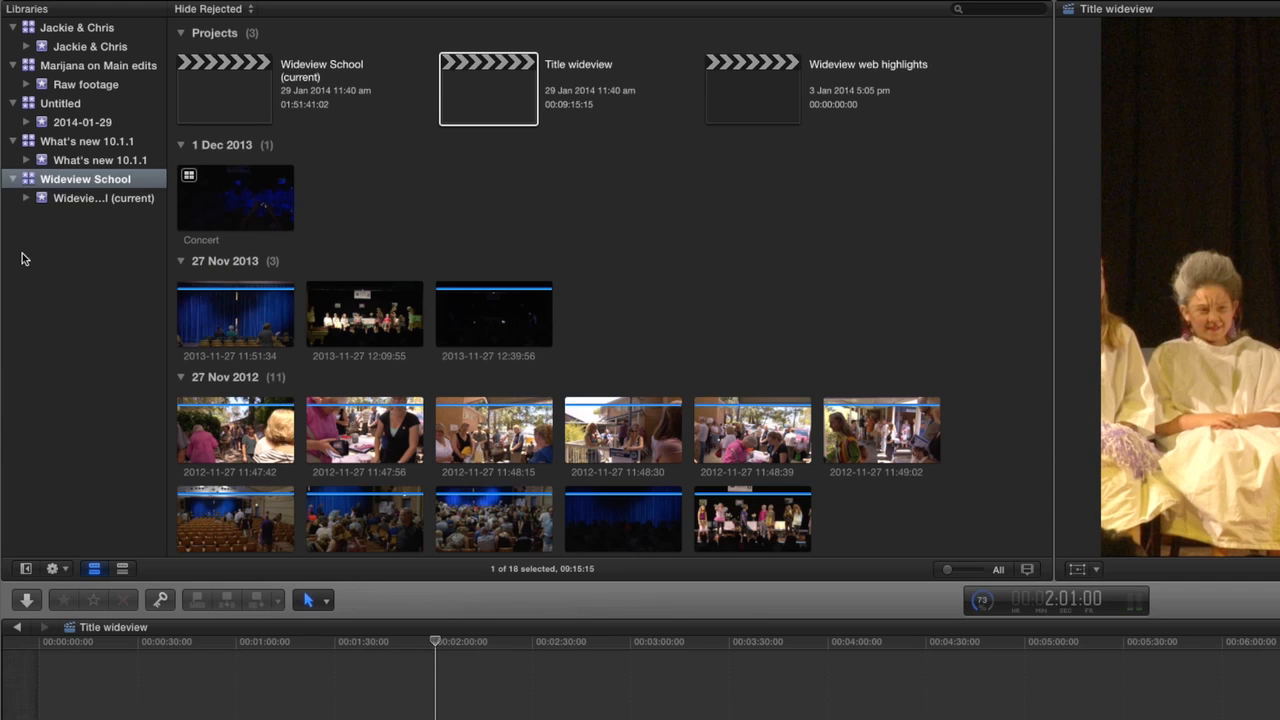
{"action": "right_click", "coordinate": [58, 180]}
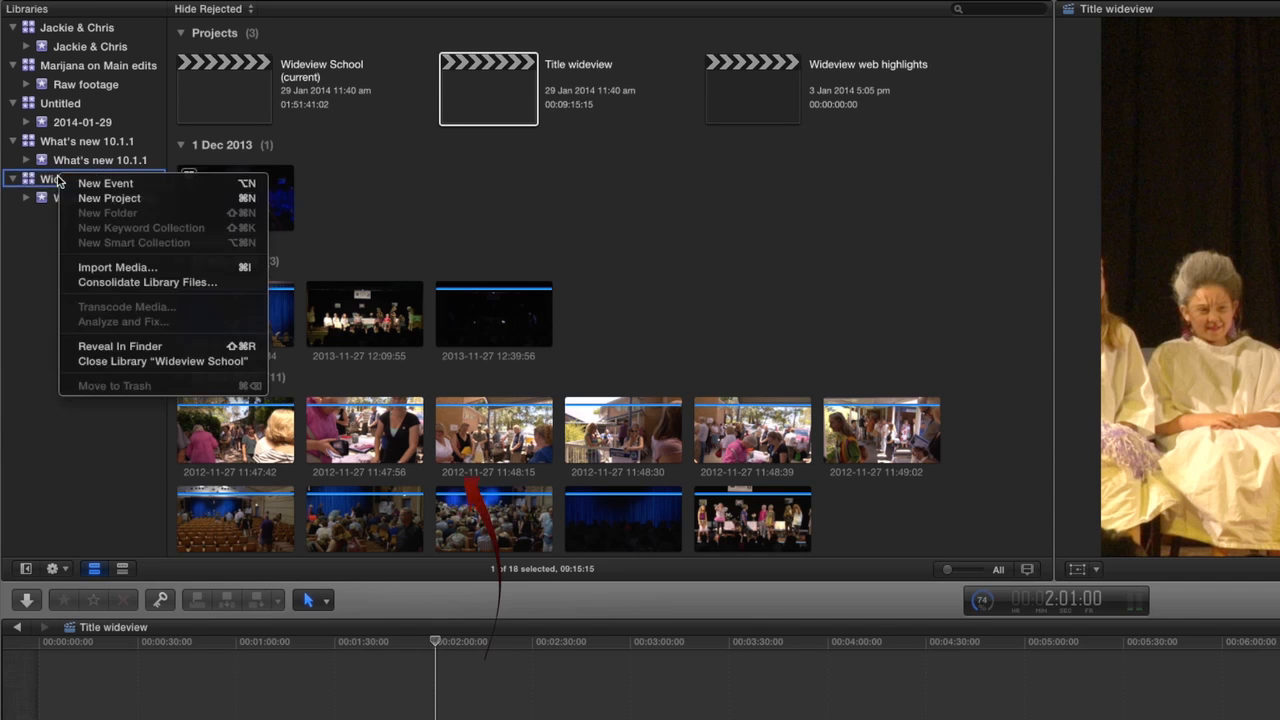
{"action": "left_click", "coordinate": [105, 432]}
{"action": "left_click", "coordinate": [147, 8]}
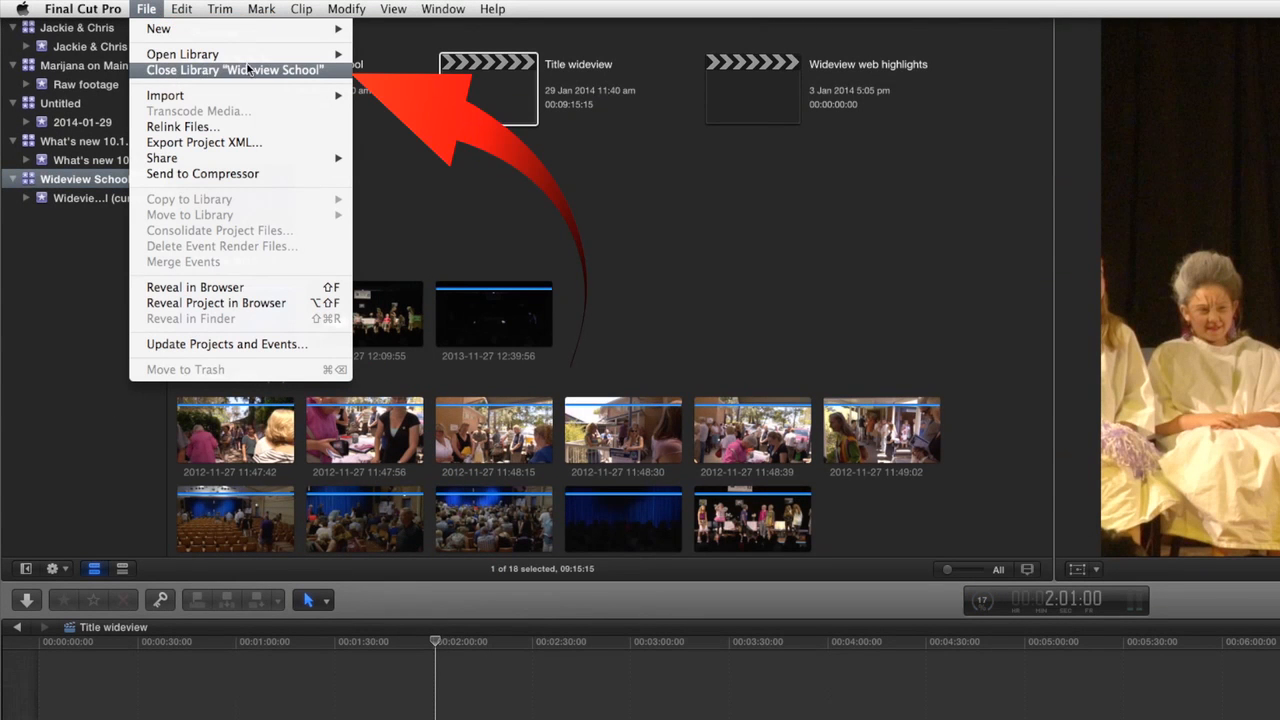
{"action": "left_click", "coordinate": [213, 72]}
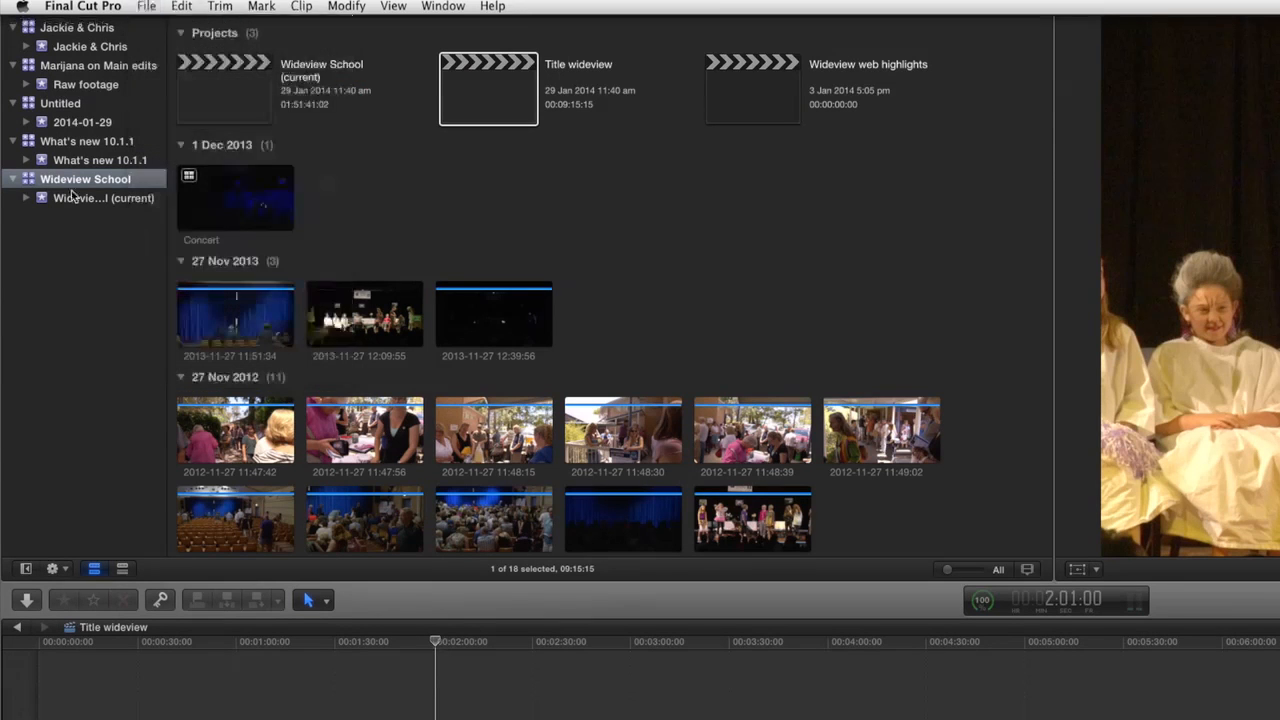
- Close the Untitled library
{"action": "left_click", "coordinate": [54, 106]}
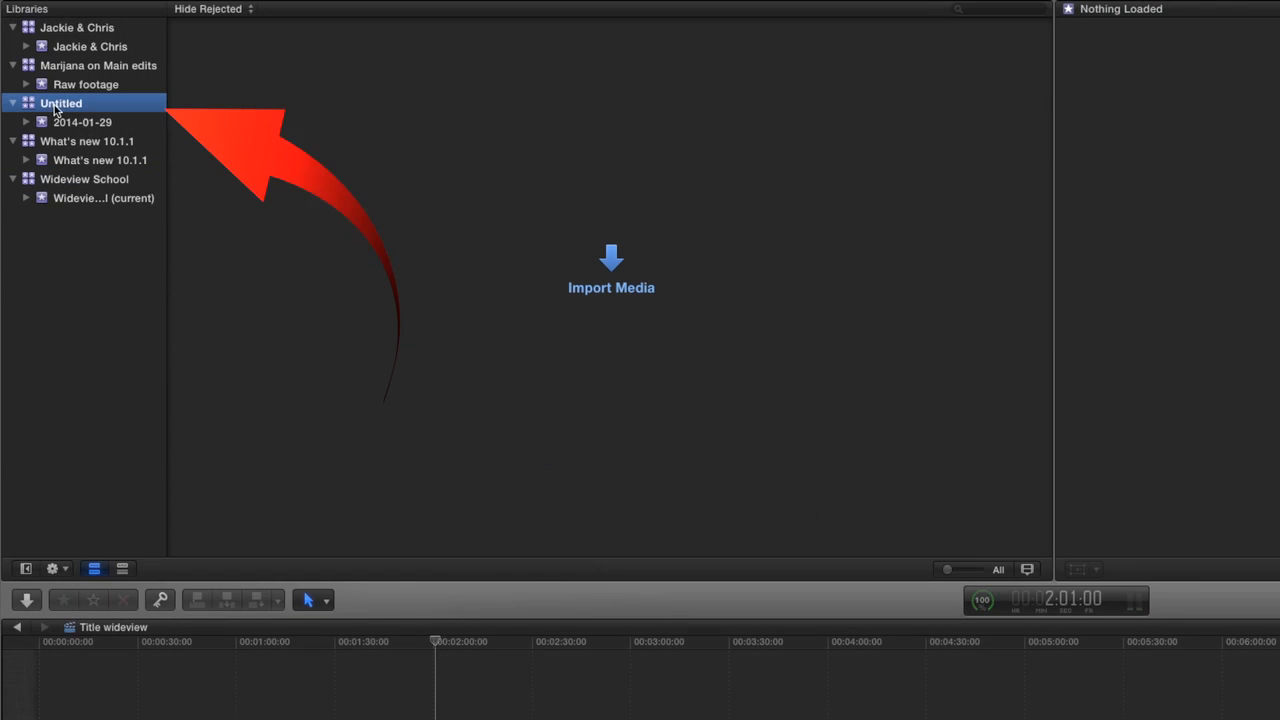
{"action": "right_click", "coordinate": [49, 105]}
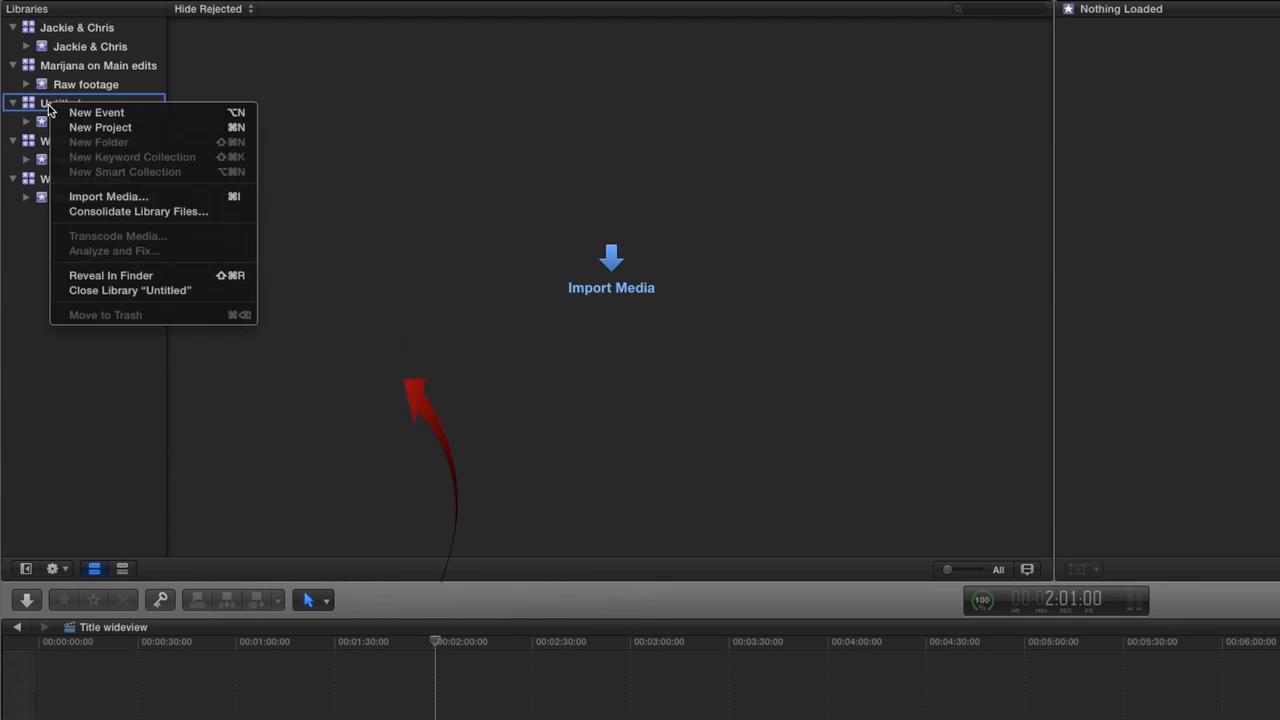
{"action": "left_click", "coordinate": [115, 290]}
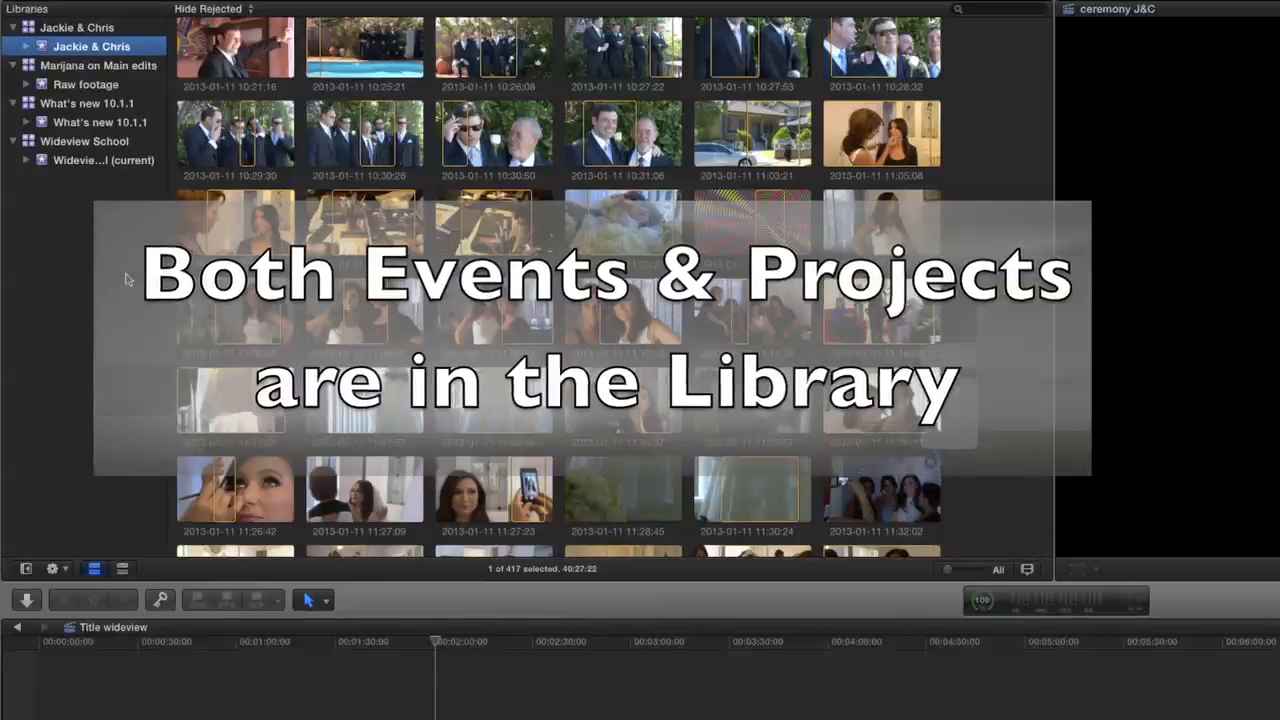
- Open the Title wideview and Wideview School (current) projects from the Wideview School library, and return to Title wideview in the timeline history
{"action": "left_click", "coordinate": [76, 142]}
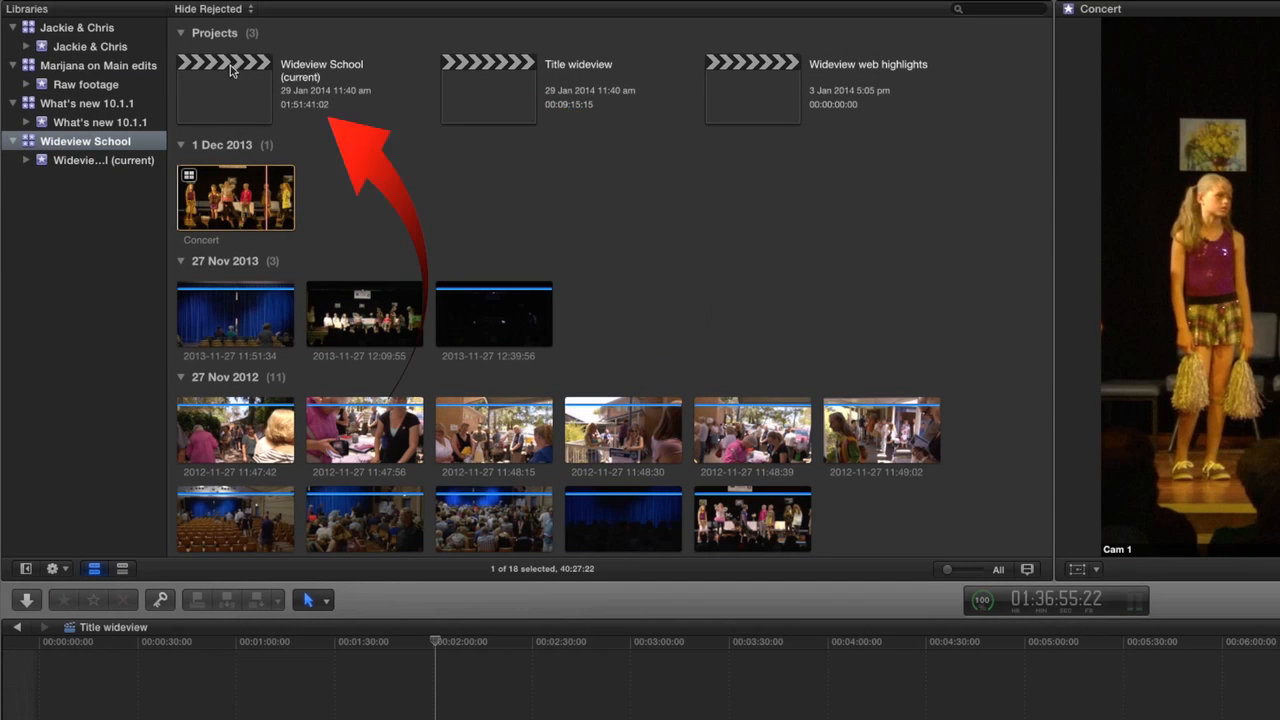
{"action": "left_click", "coordinate": [478, 92]}
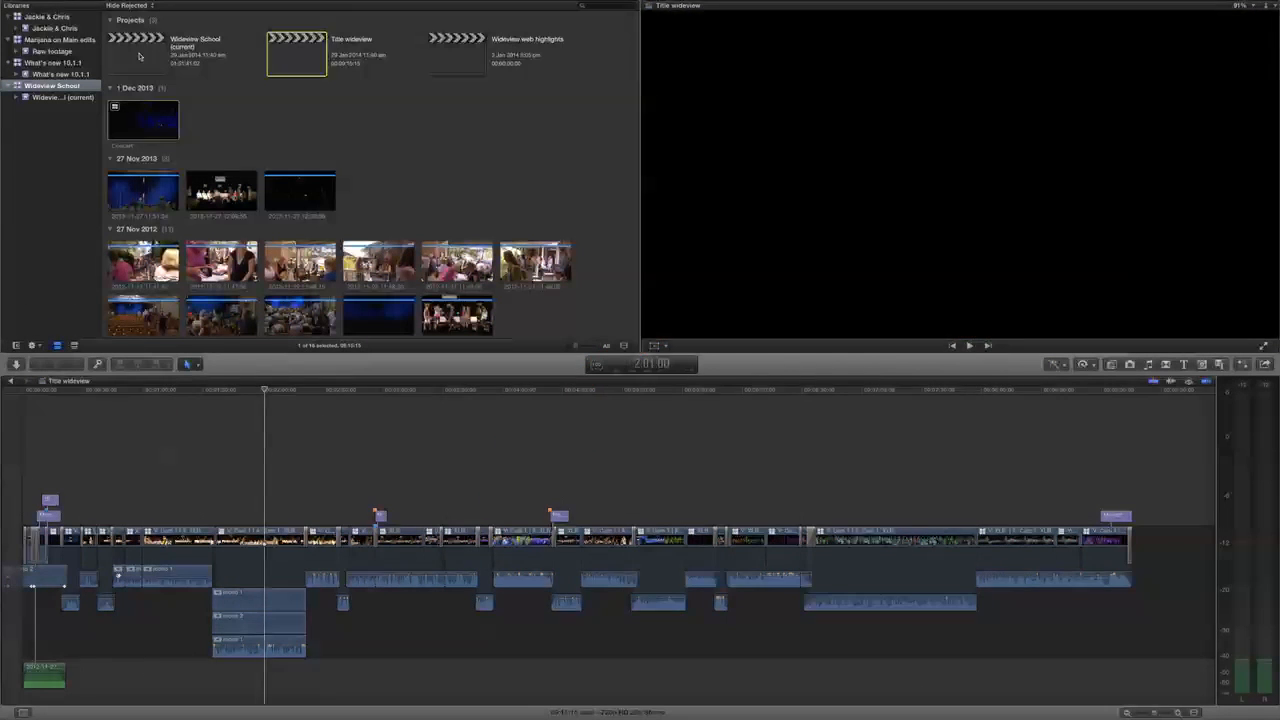
{"action": "double_click", "coordinate": [139, 56]}
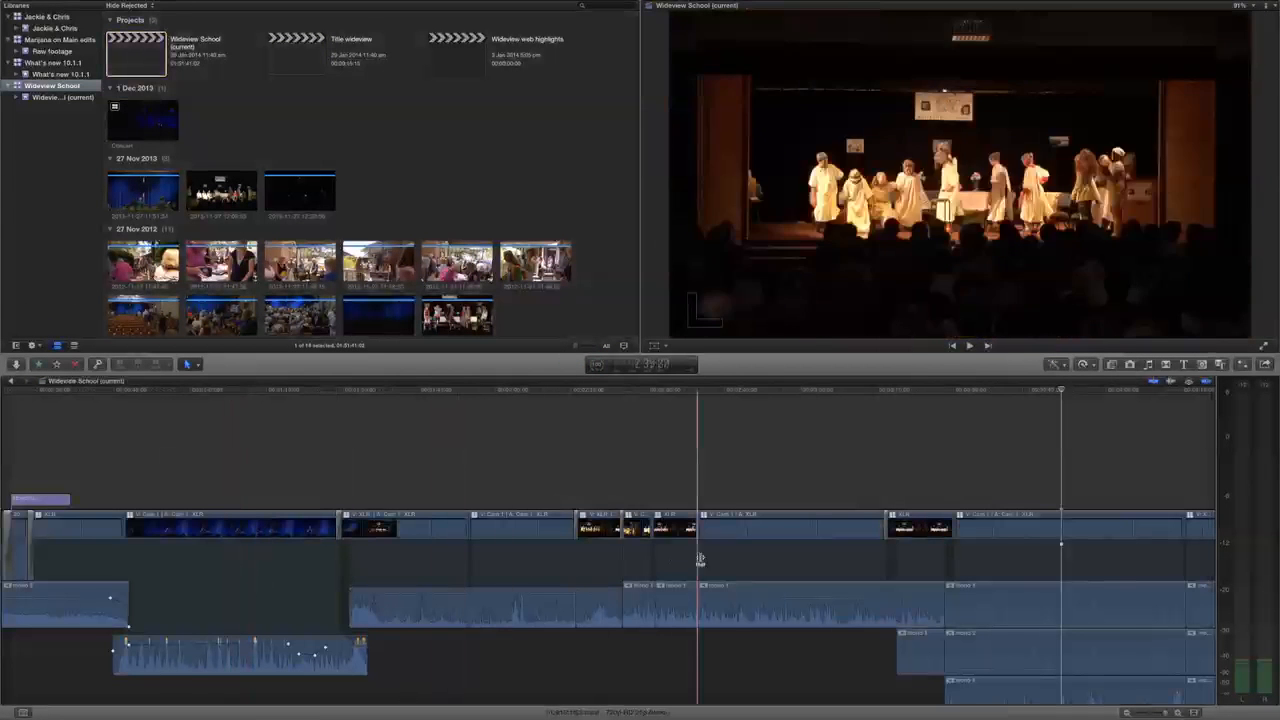
{"action": "left_click", "coordinate": [12, 381]}
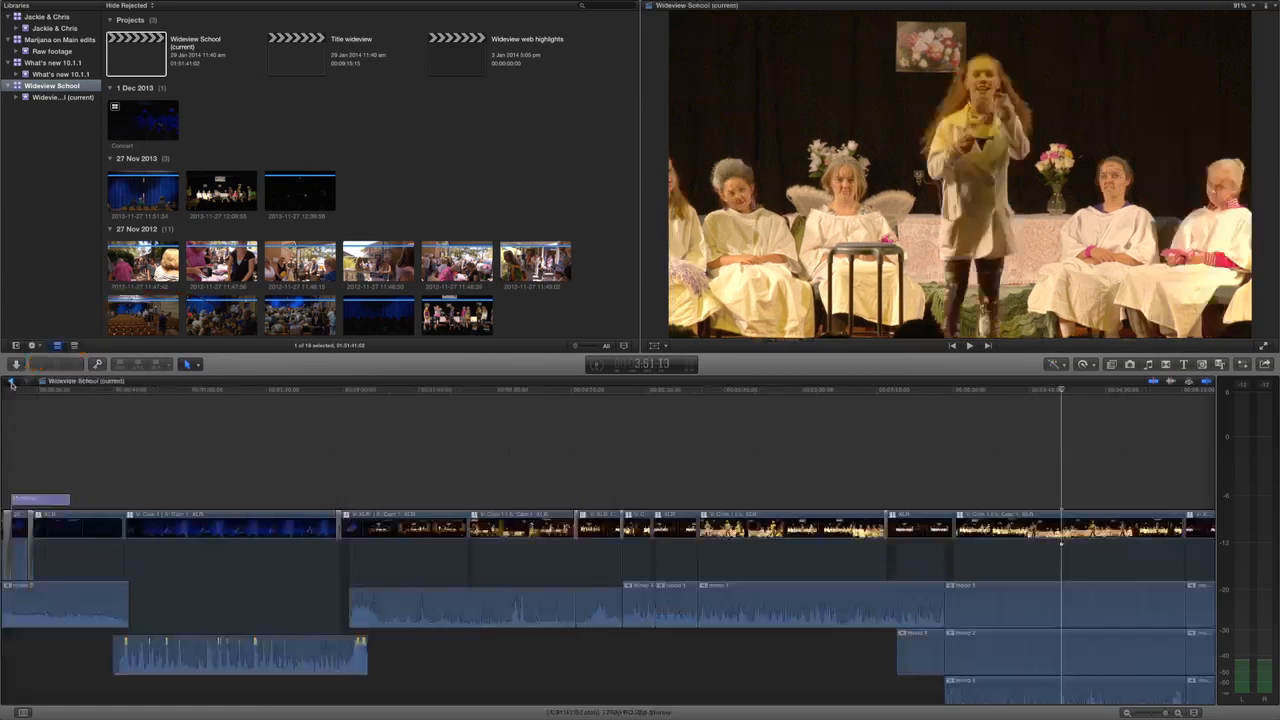
{"action": "left_click", "coordinate": [12, 381]}
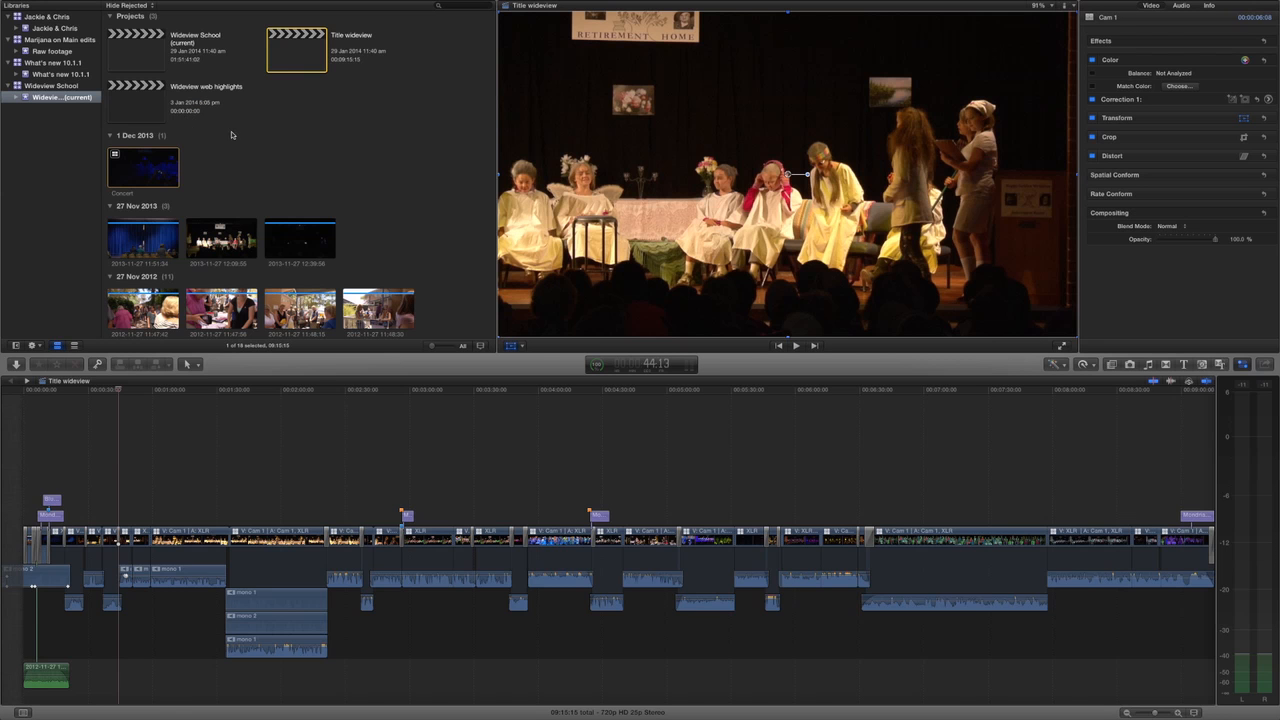
- Select the Wideview School (current), Title wideview and Wideview web highlights projects in turn within the event
{"action": "left_click", "coordinate": [137, 60]}
{"action": "left_click", "coordinate": [286, 55]}
{"action": "left_click", "coordinate": [138, 114]}
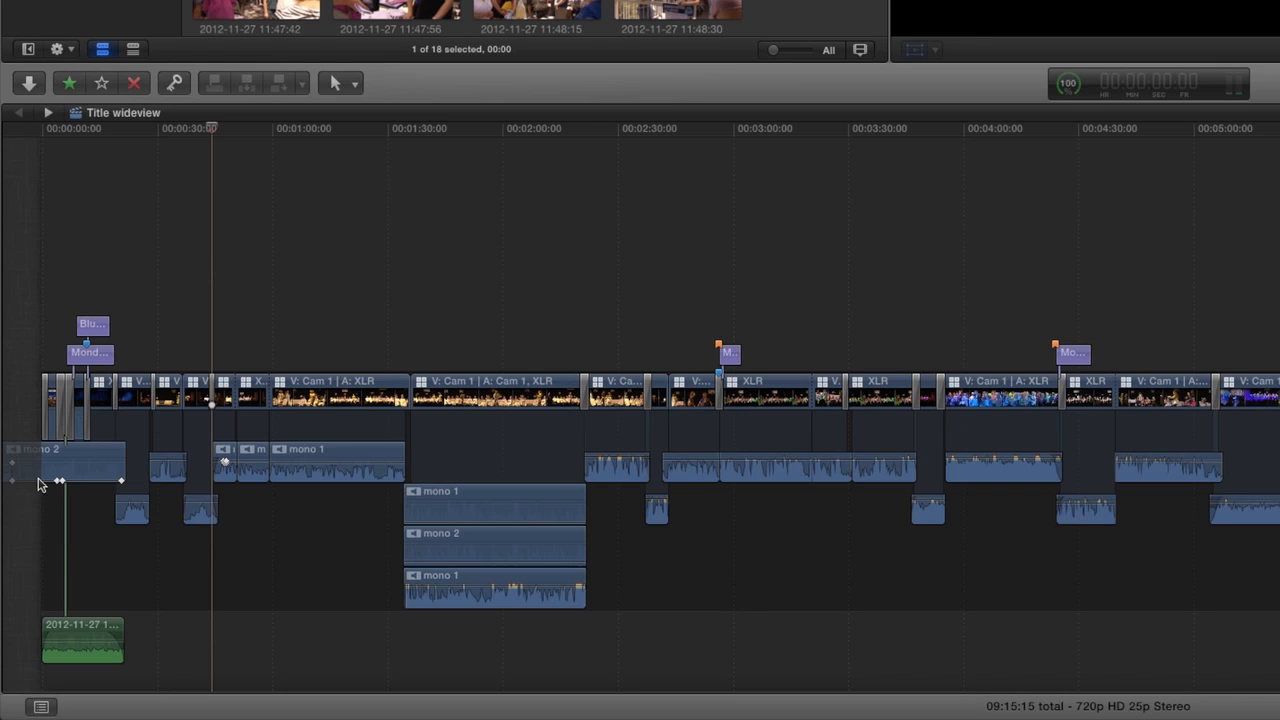
{"action": "left_click", "coordinate": [41, 708]}
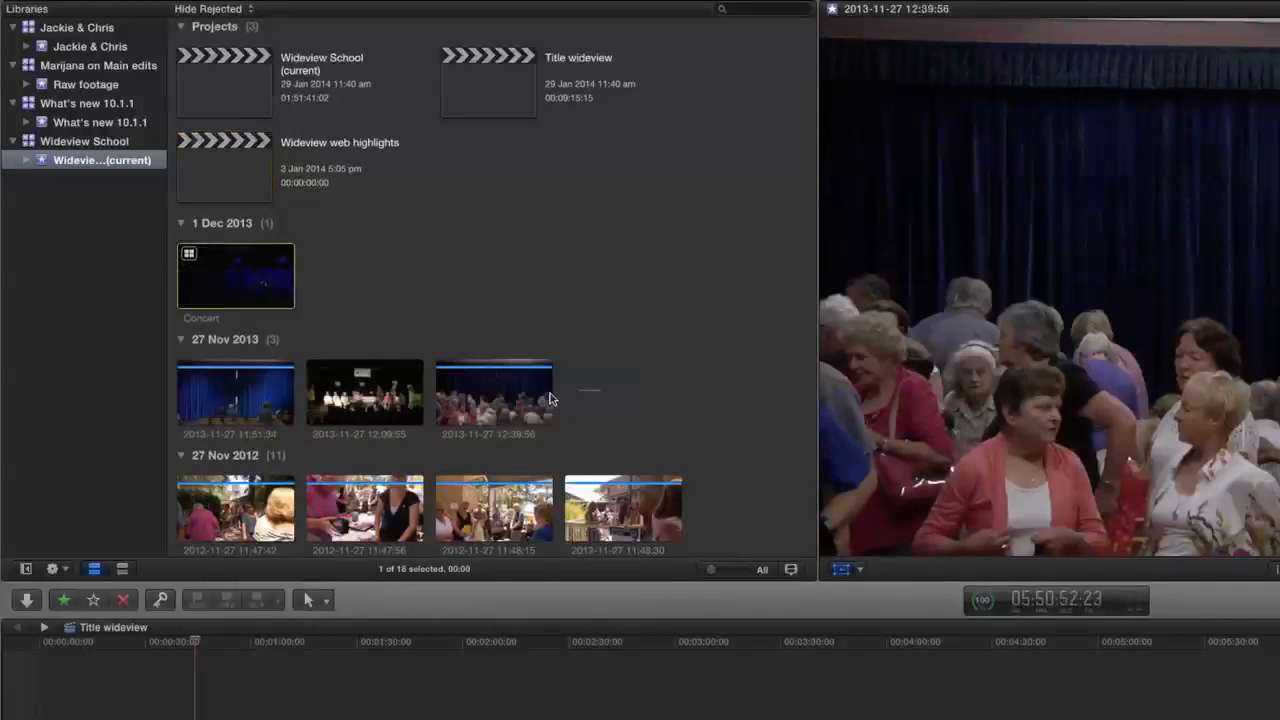
{"action": "left_click_drag", "start_coordinate": [600, 394], "coordinate": [234, 398]}
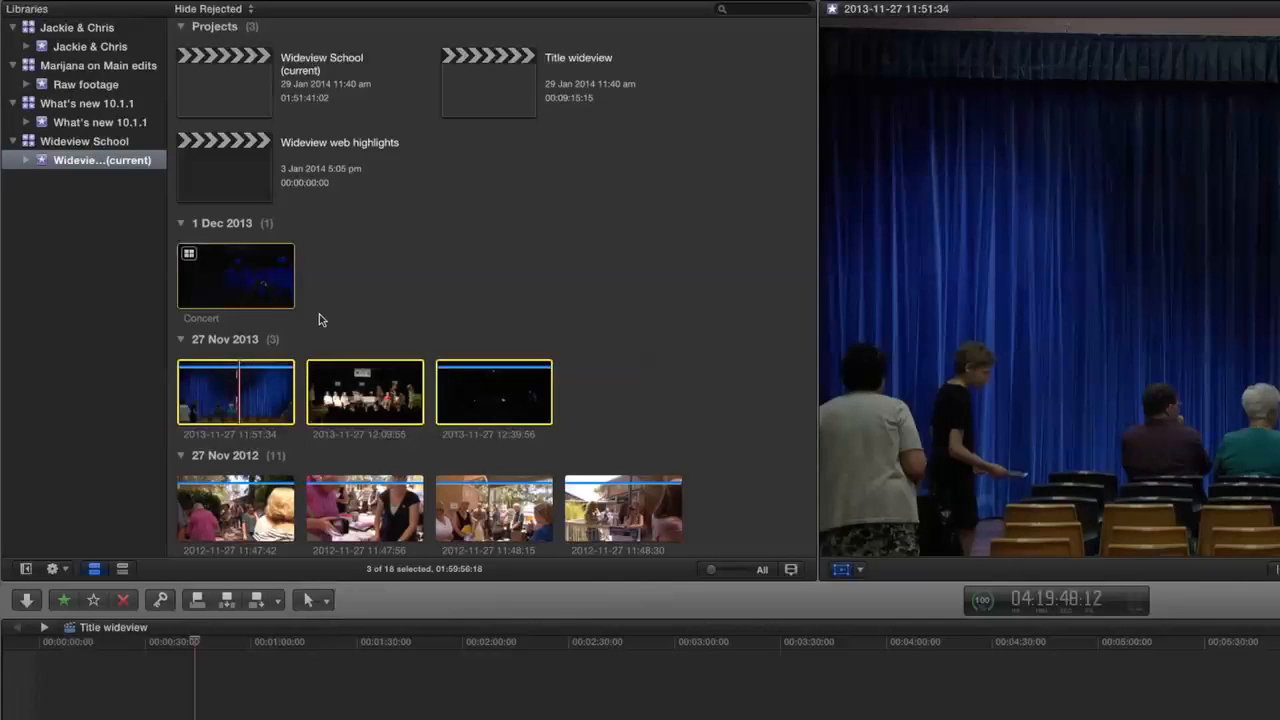
{"action": "left_click", "coordinate": [510, 398]}
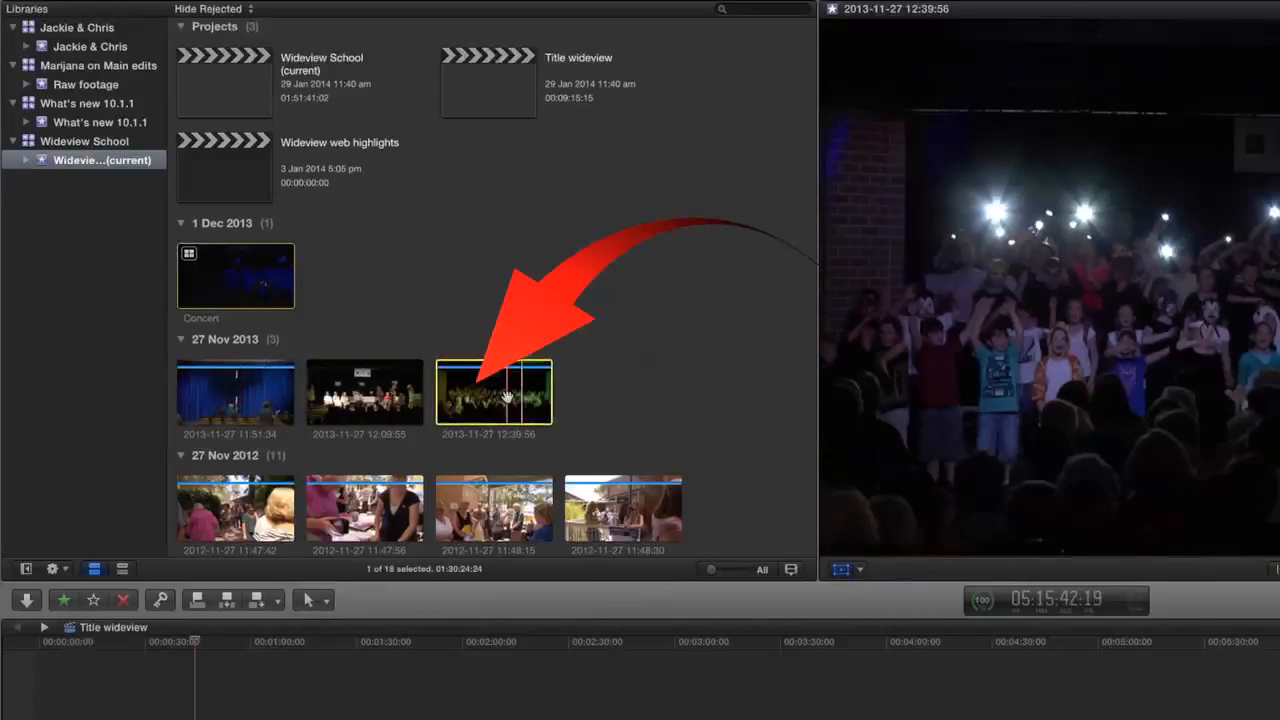
{"action": "left_click_drag", "start_coordinate": [507, 398], "coordinate": [90, 85]}
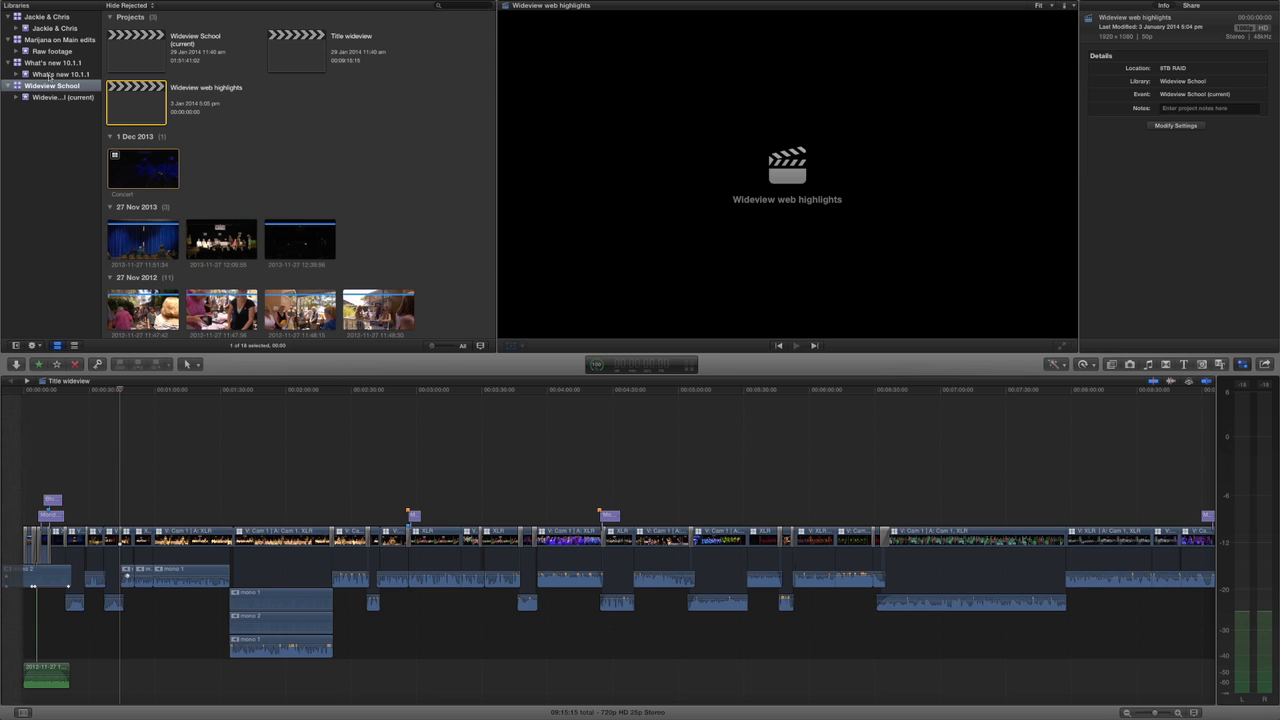
{"action": "mouse_move", "coordinate": [85, 4]}
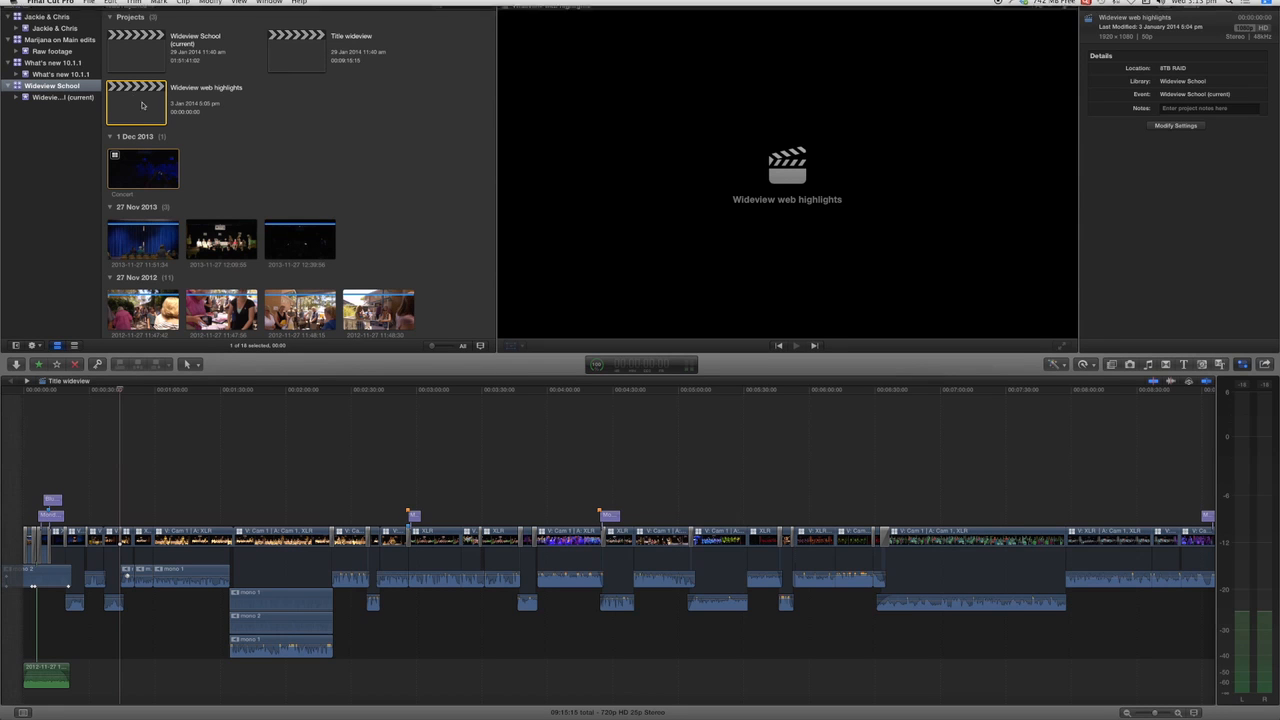
{"action": "left_click", "coordinate": [88, 5]}
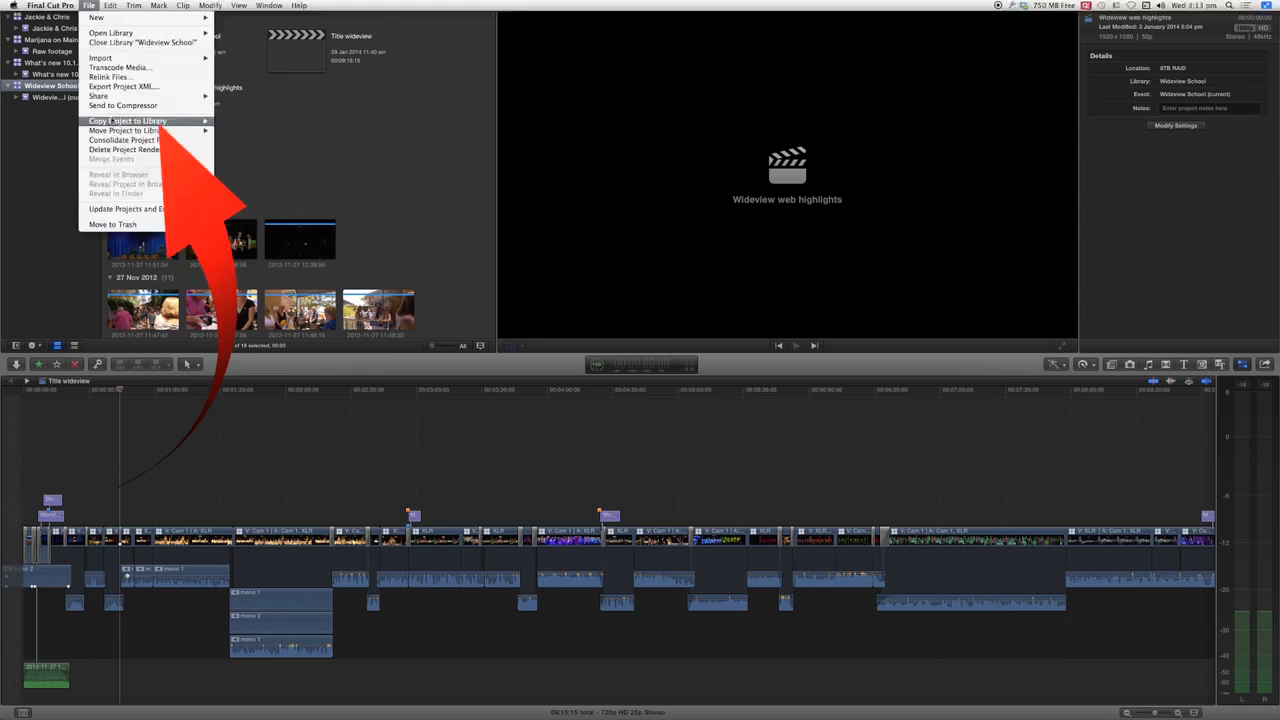
{"action": "mouse_move", "coordinate": [110, 121]}
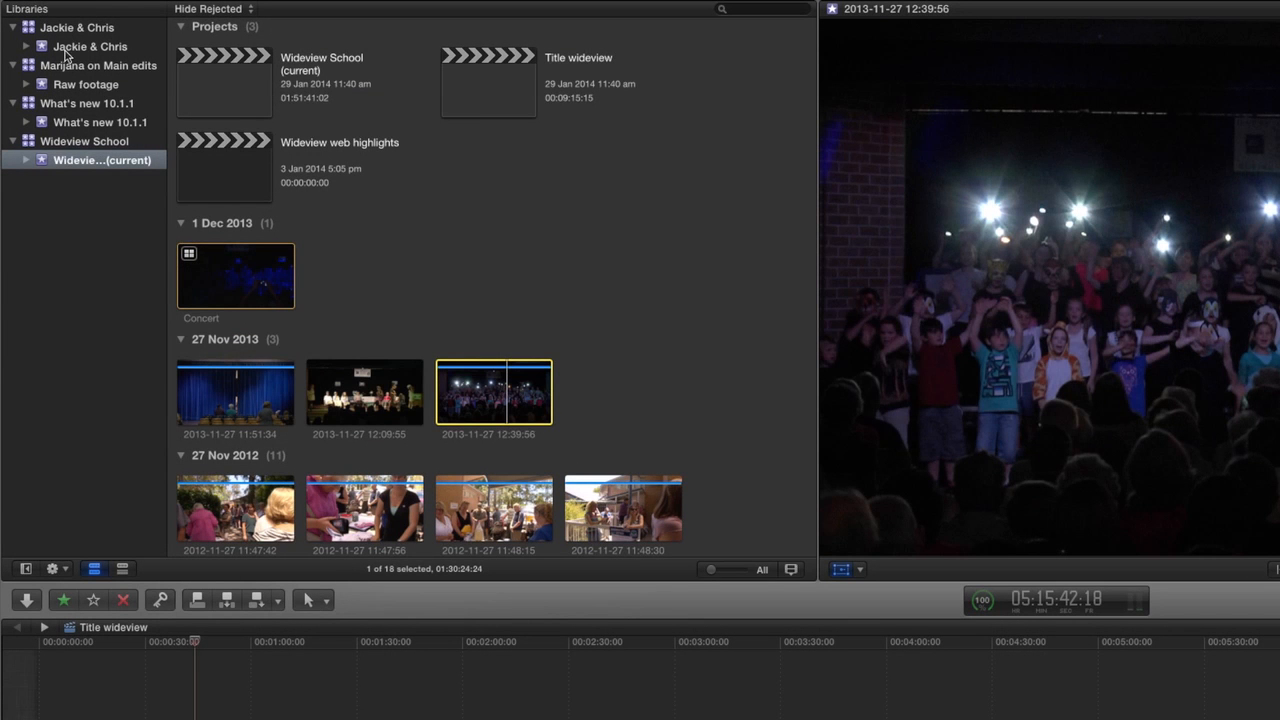
- Open the General preferences and examine the library backup setting and the choices for the backups location
{"action": "left_click", "coordinate": [62, 9]}
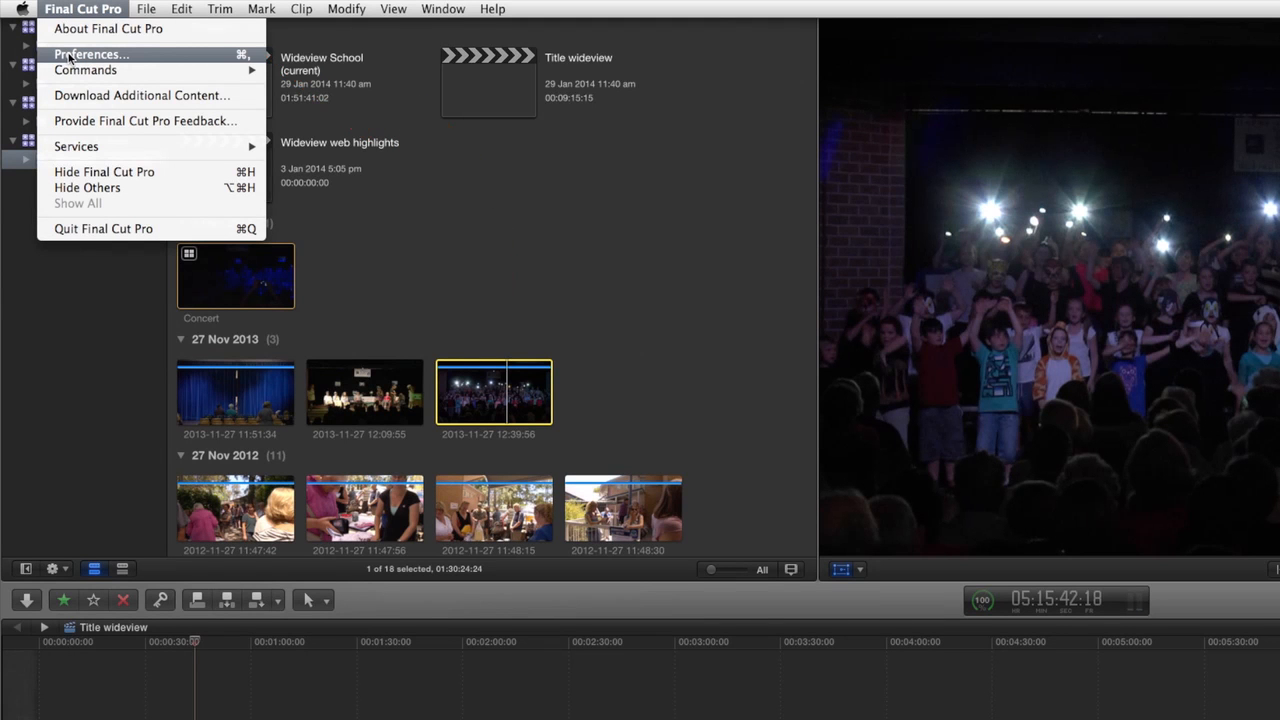
{"action": "left_click", "coordinate": [68, 57]}
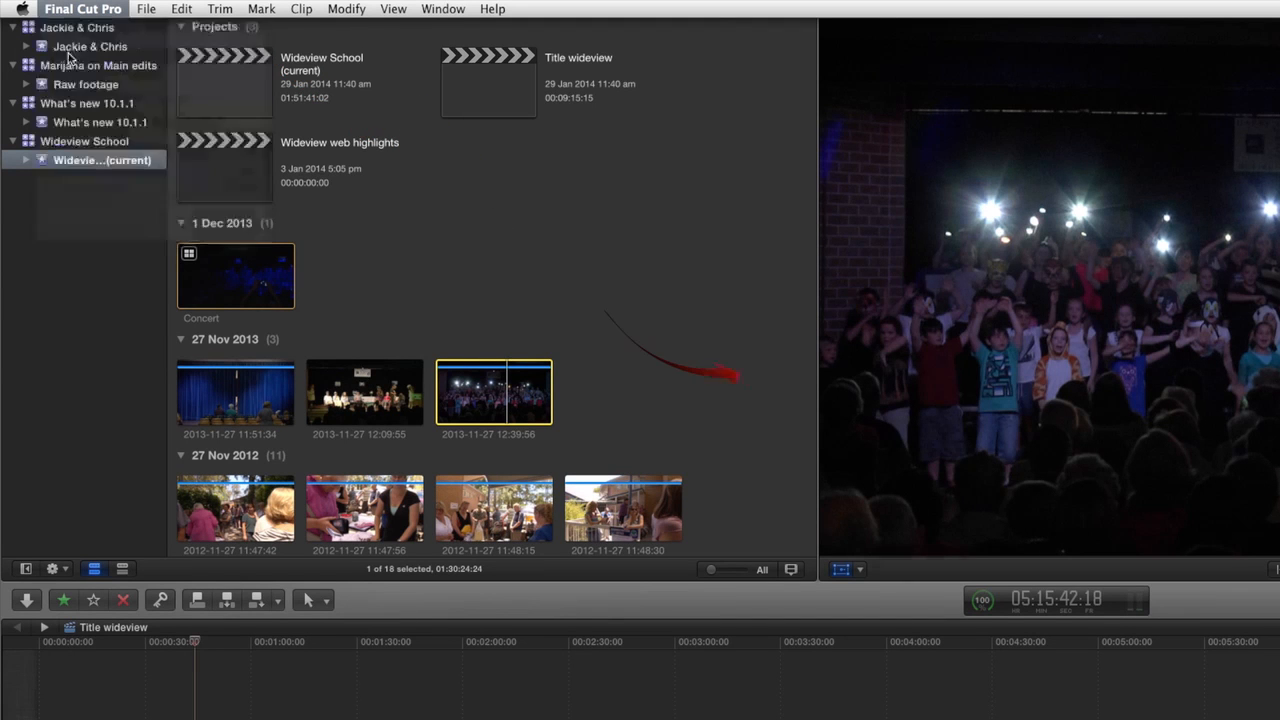
{"action": "left_click", "coordinate": [904, 287]}
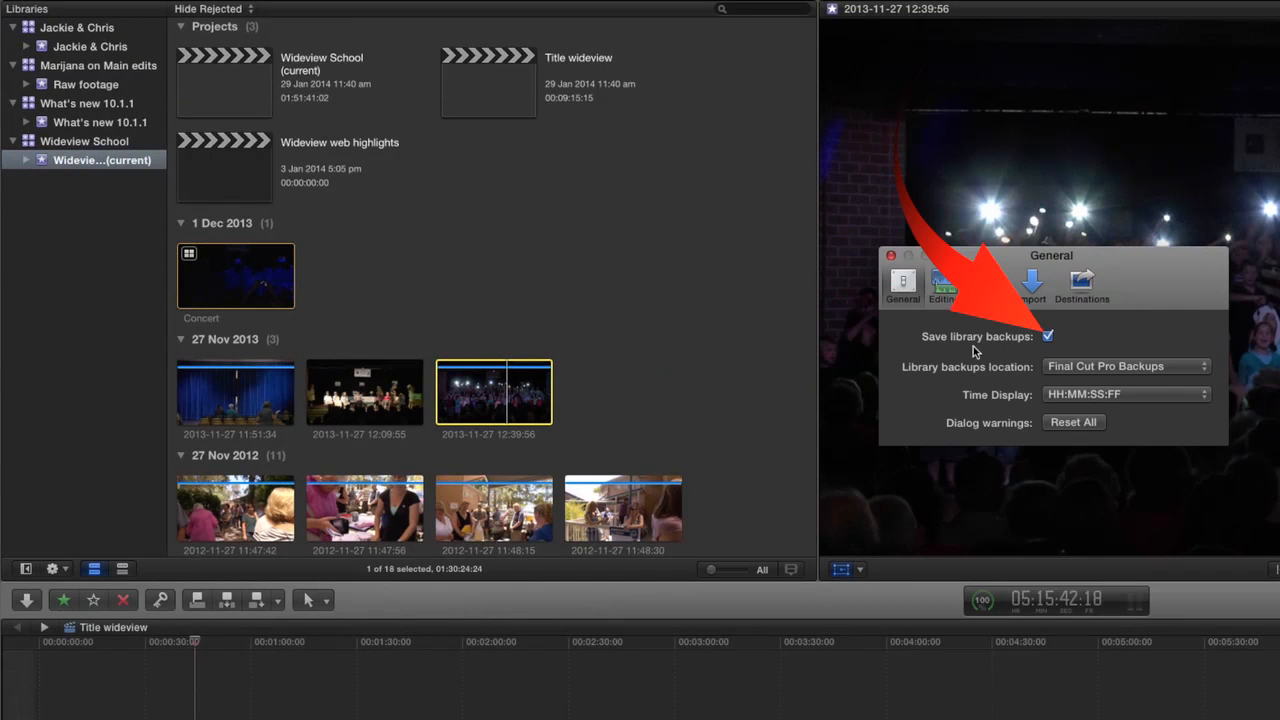
{"action": "left_click", "coordinate": [1087, 367]}
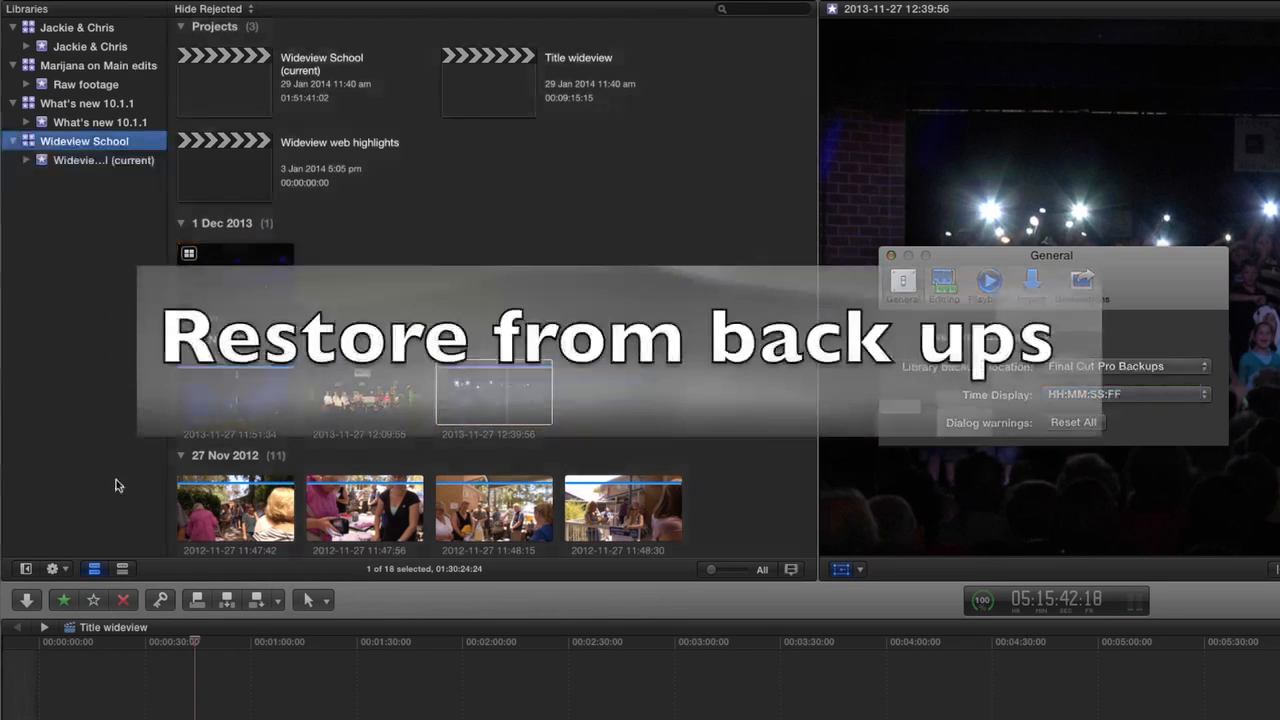
{"action": "left_click", "coordinate": [146, 6]}
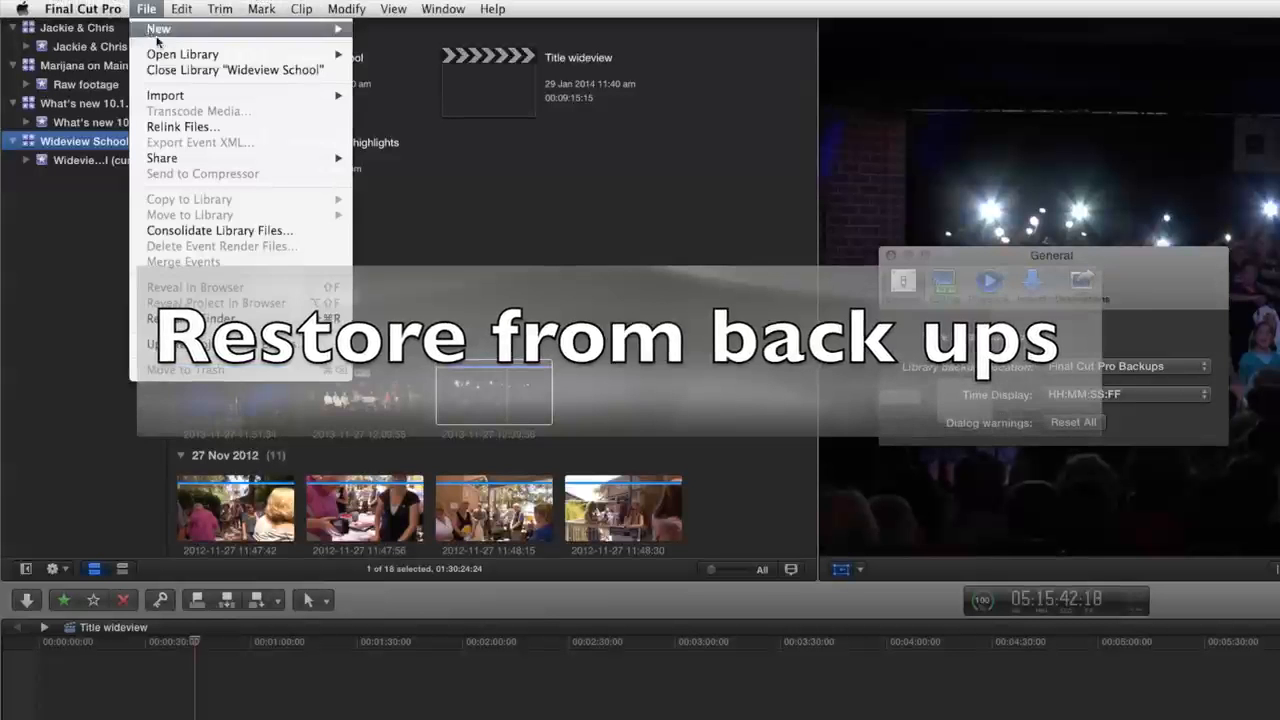
{"action": "mouse_move", "coordinate": [160, 56]}
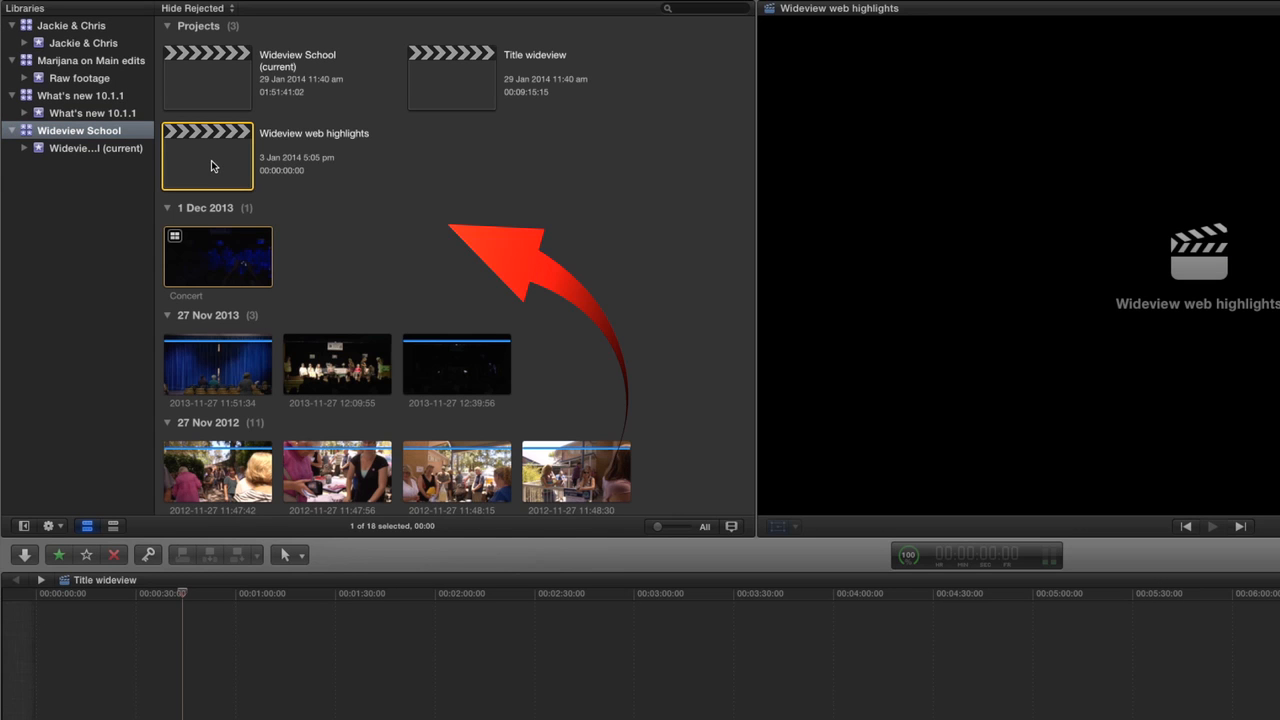
{"action": "right_click", "coordinate": [212, 160]}
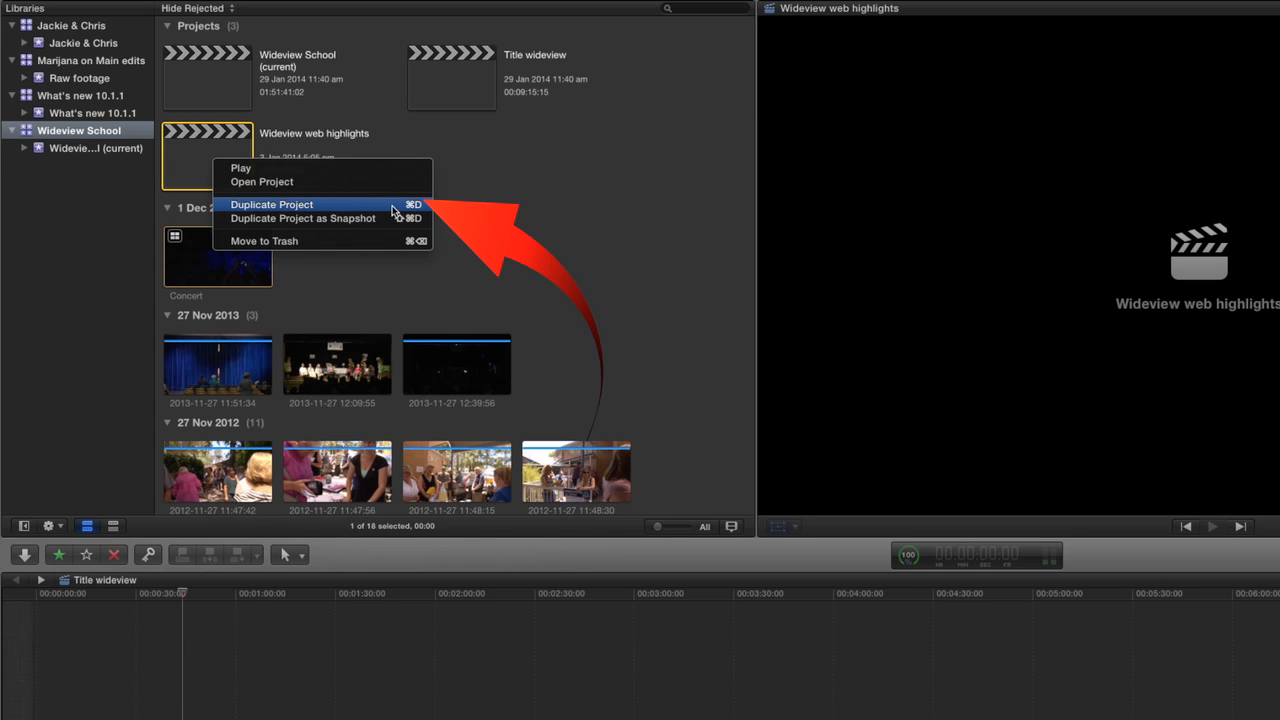
{"action": "left_click", "coordinate": [561, 225]}
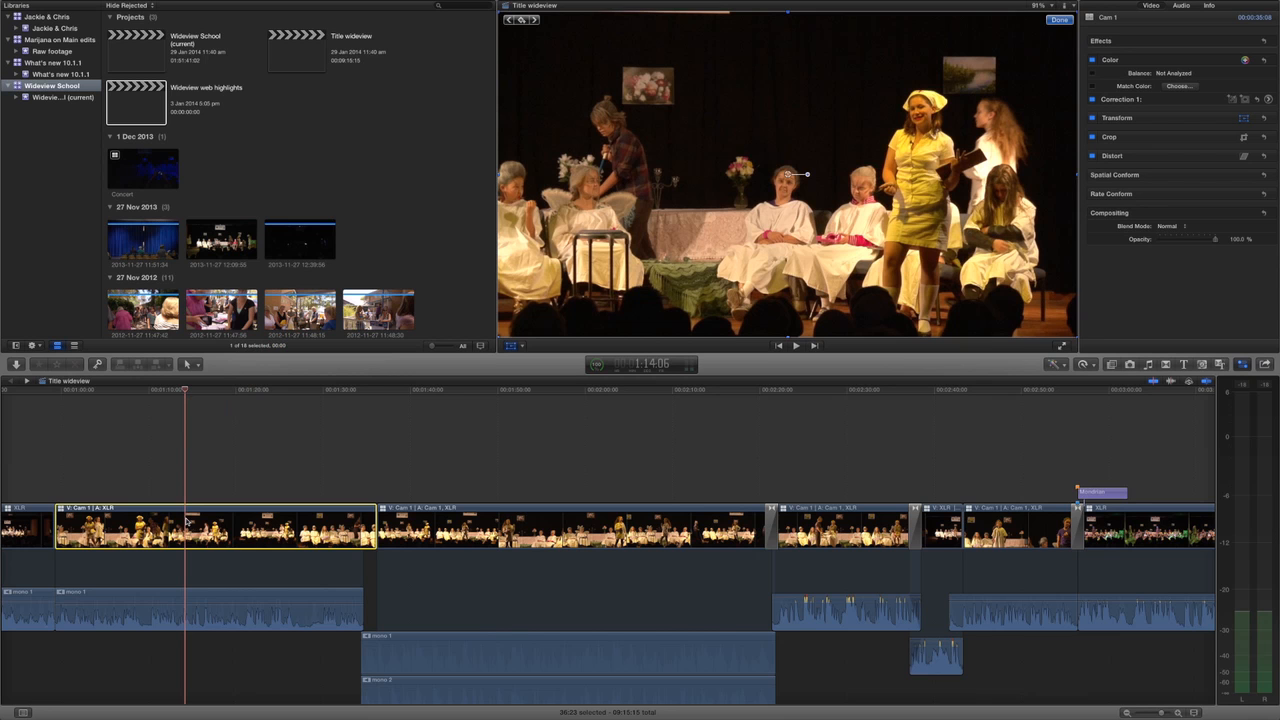
- Split the selected Cam 1 clip in the Title wideview timeline at 1:14:06 with Blade
{"action": "key", "text": "super+b"}
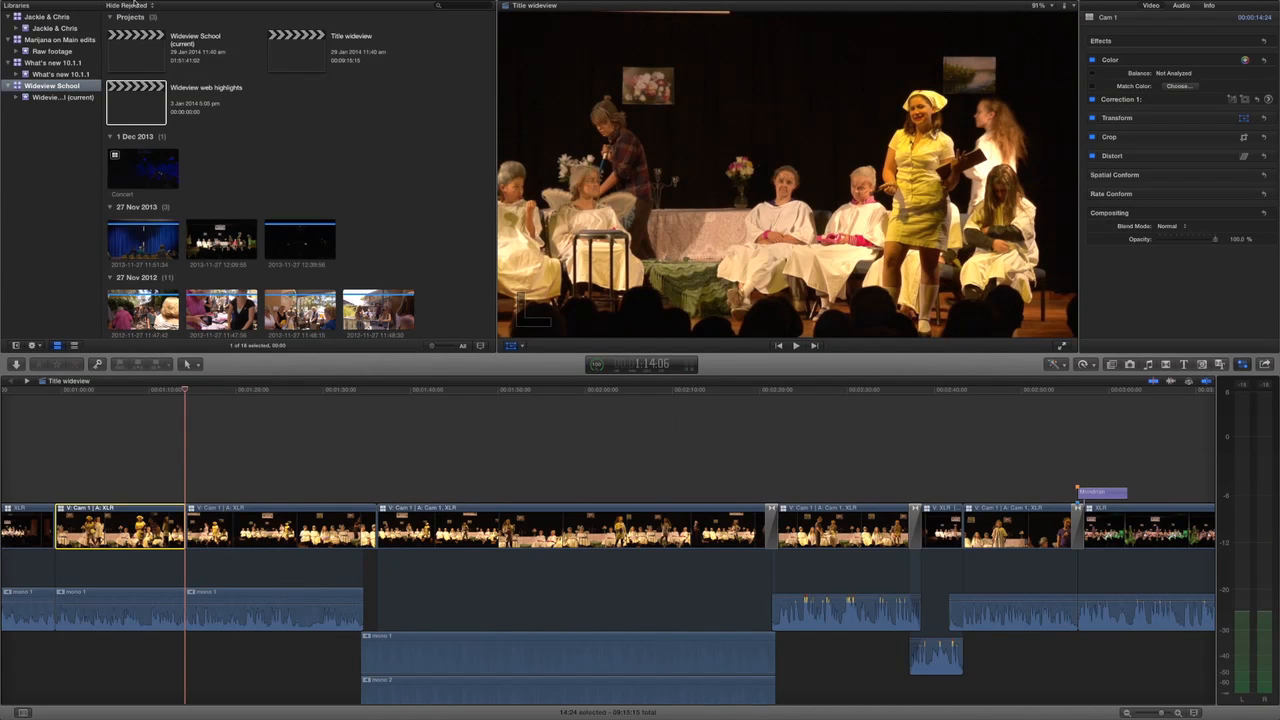
{"action": "mouse_move", "coordinate": [133, 5]}
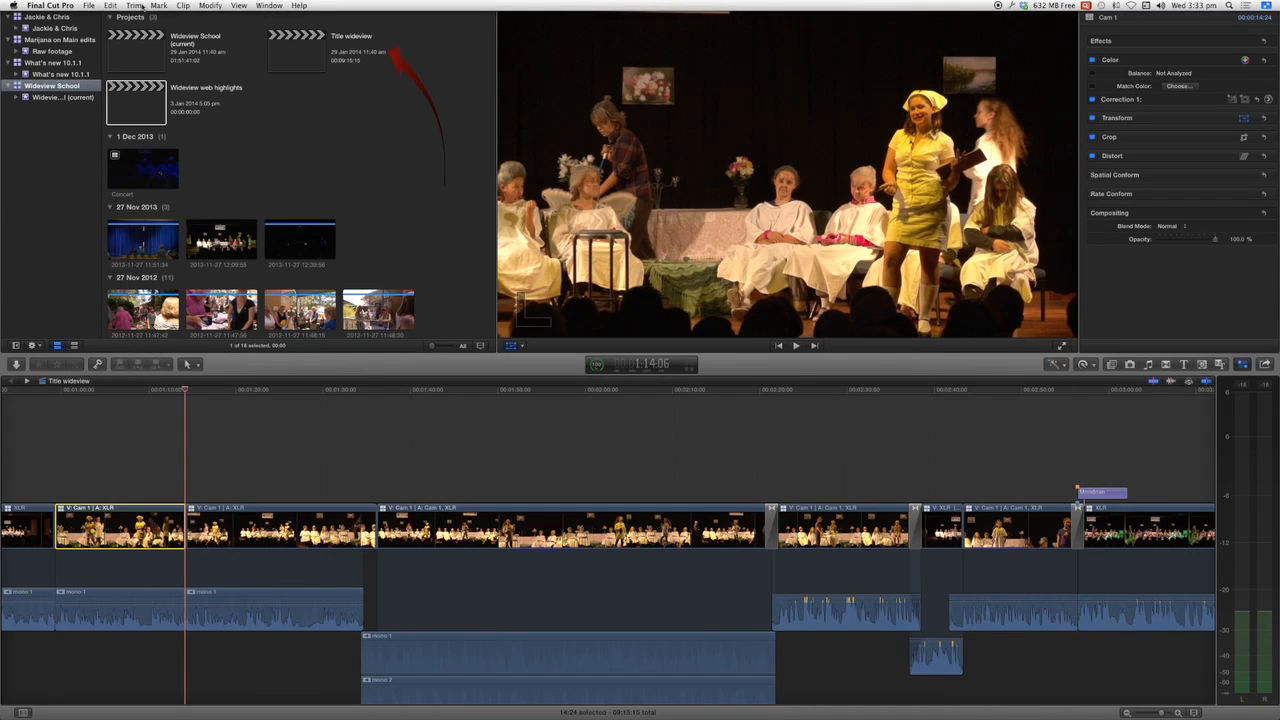
{"action": "left_click", "coordinate": [134, 5]}
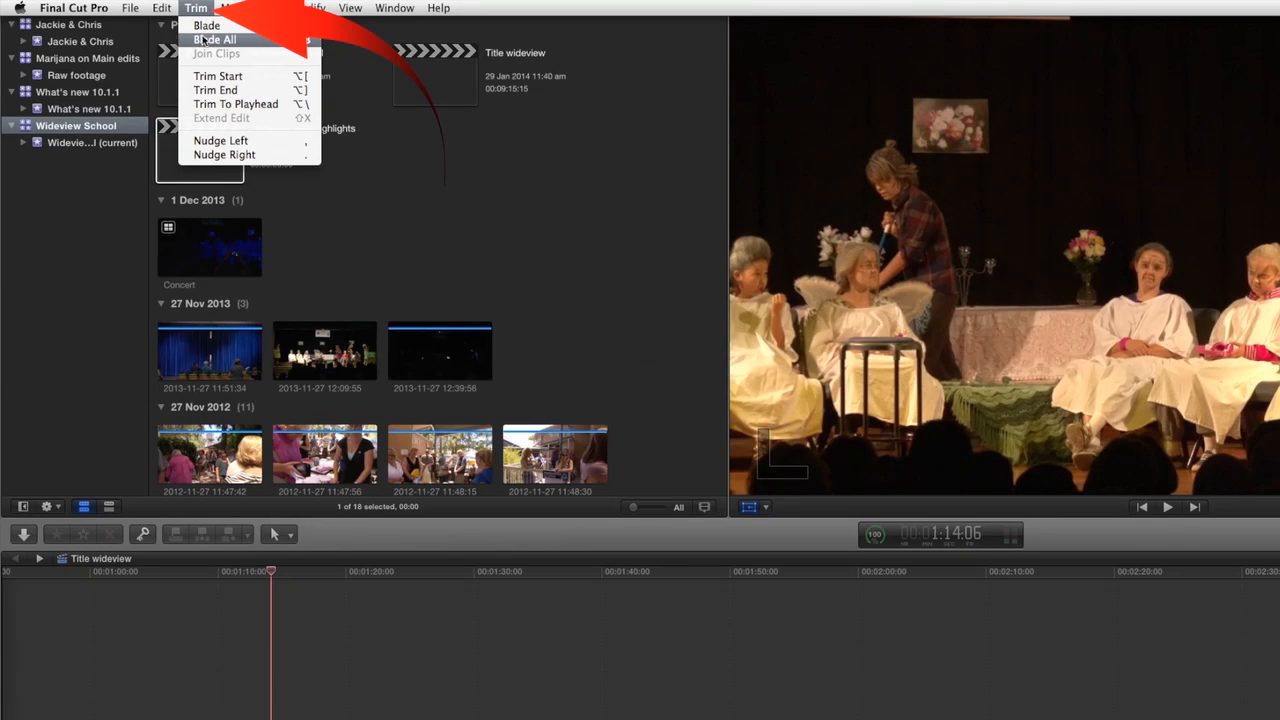
{"action": "left_click", "coordinate": [205, 27]}
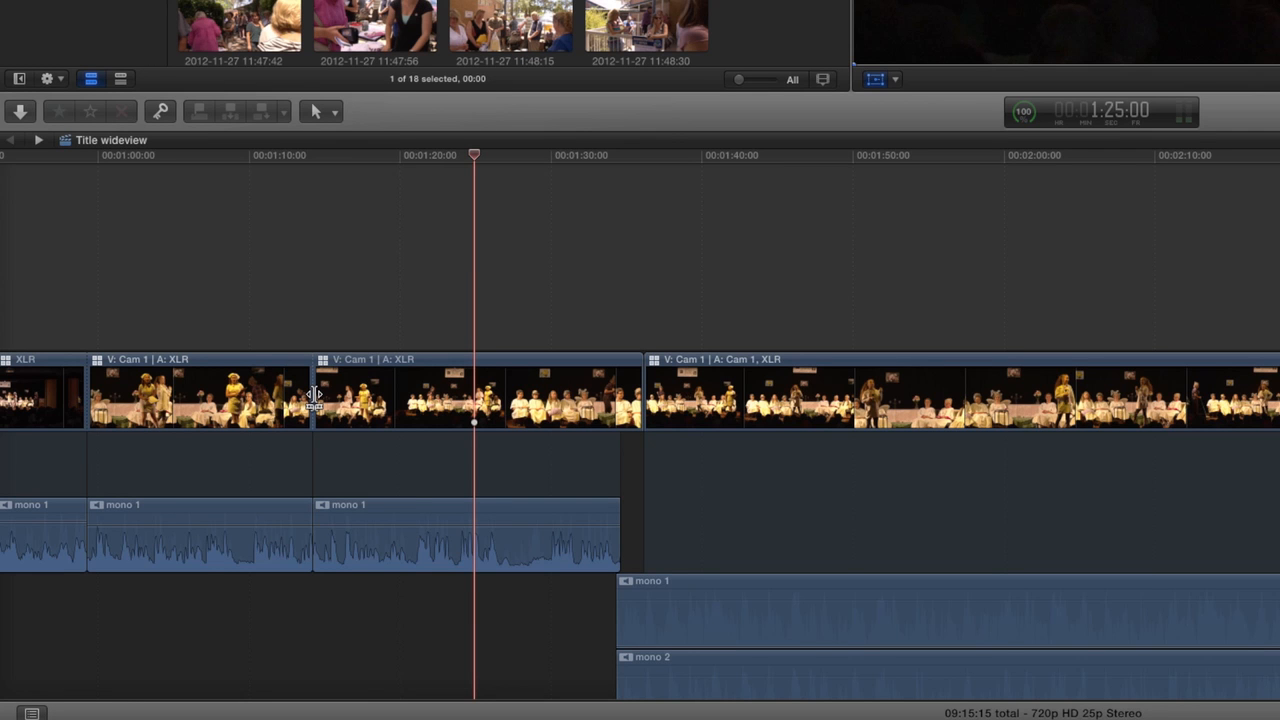
- Delete the through edit between the two halves of the split Cam 1 clip, and undo the deletion
{"action": "mouse_move", "coordinate": [314, 397]}
{"action": "left_mouse_down"}
{"action": "mouse_move", "coordinate": [271, 397]}
{"action": "mouse_move", "coordinate": [312, 398]}
{"action": "left_mouse_up"}
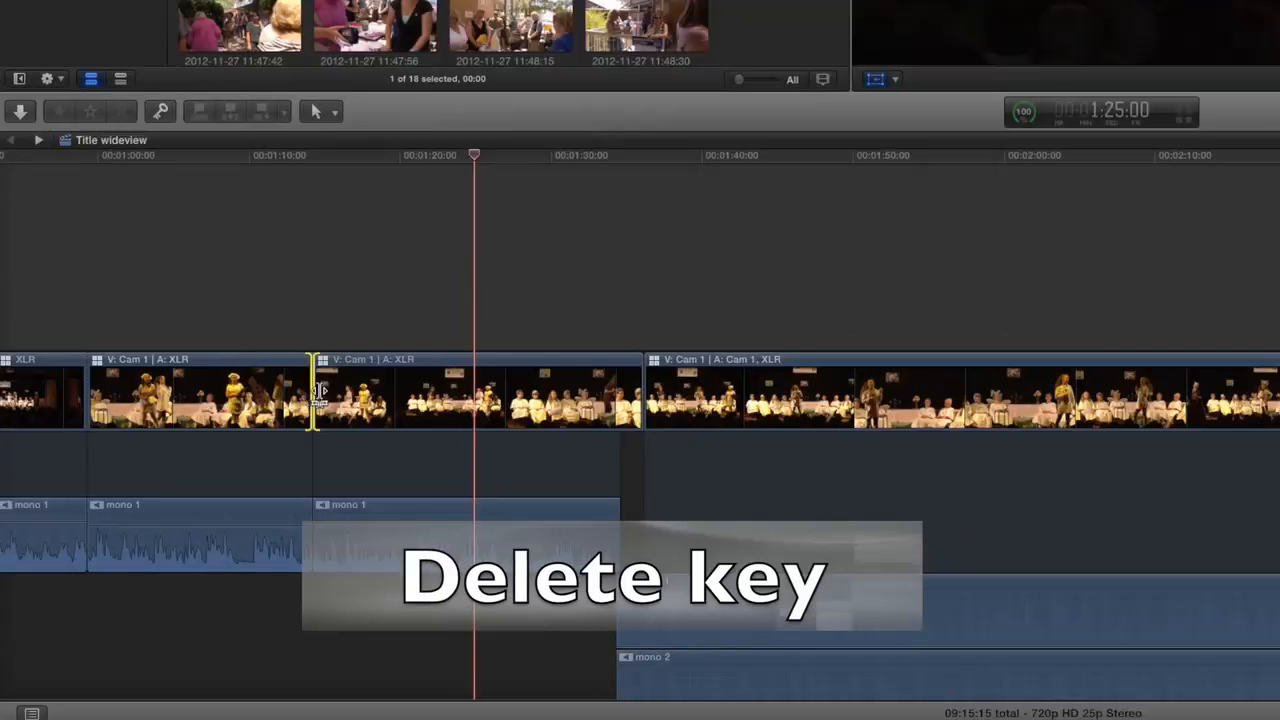
{"action": "key", "text": "Delete"}
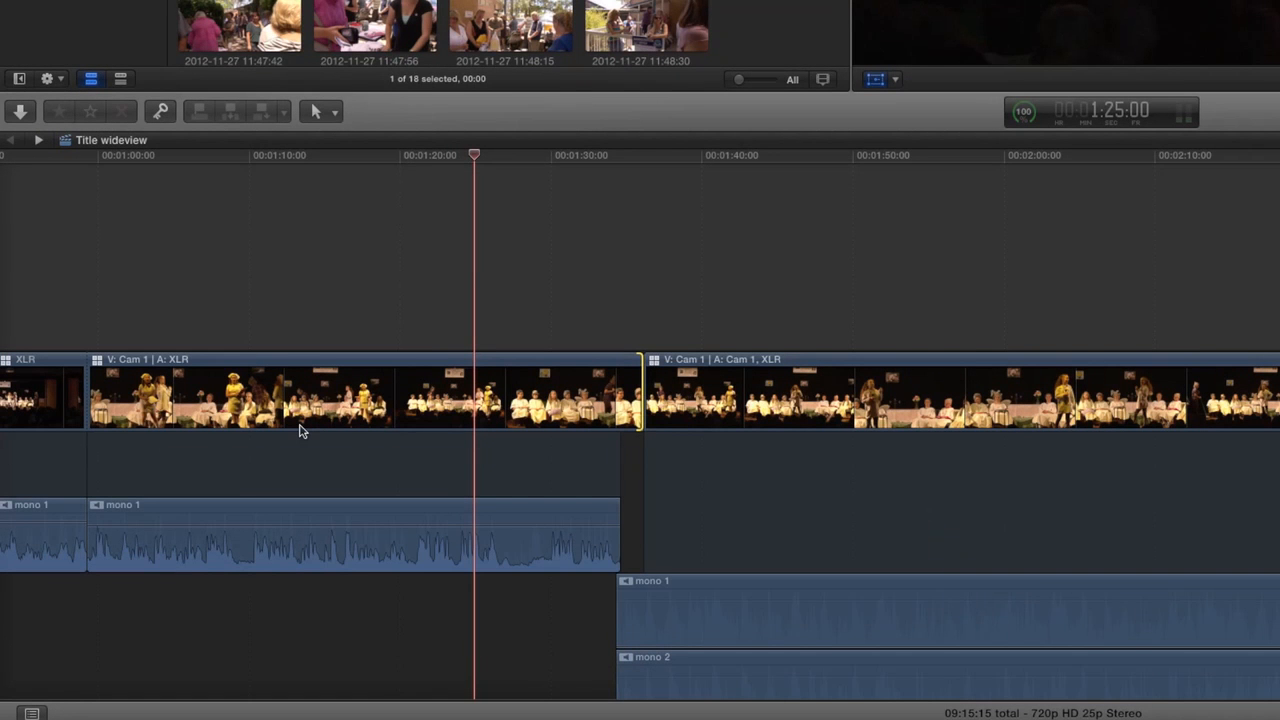
{"action": "key", "text": "super+z"}
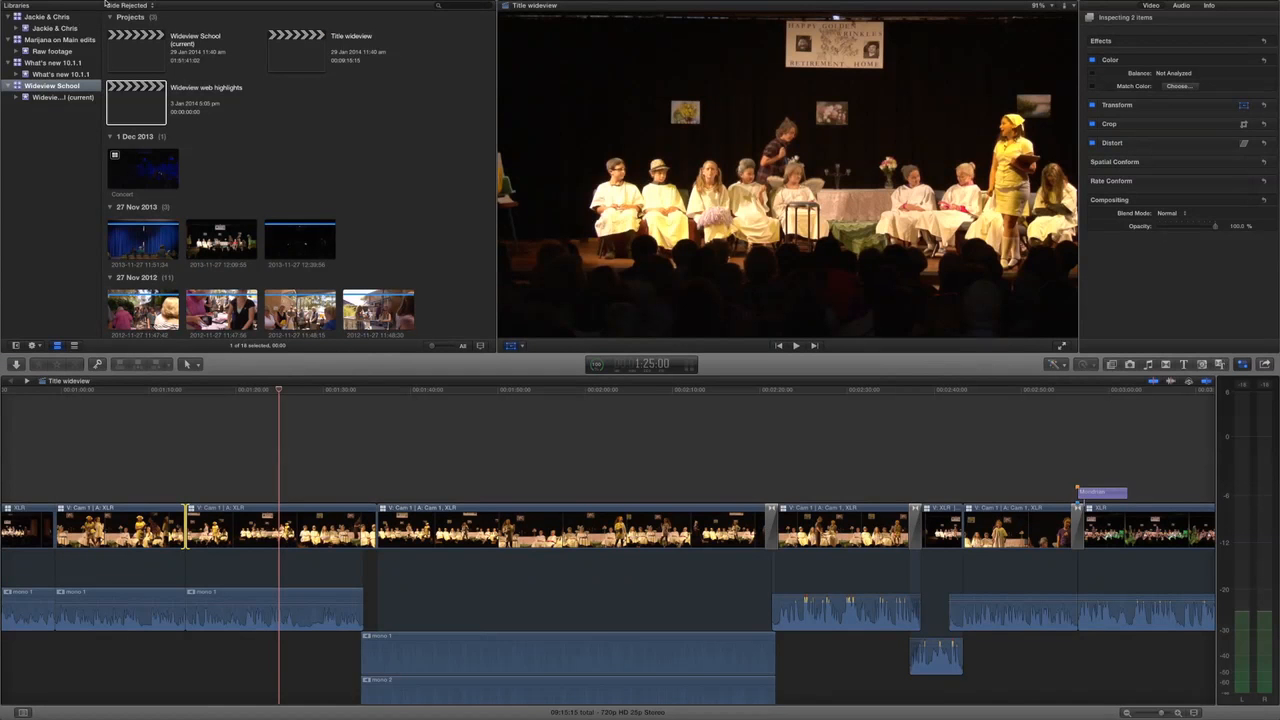
- Join the two halves of the split Cam 1 clip at the selected through edit
{"action": "mouse_move", "coordinate": [110, 5]}
{"action": "left_click", "coordinate": [127, 5]}
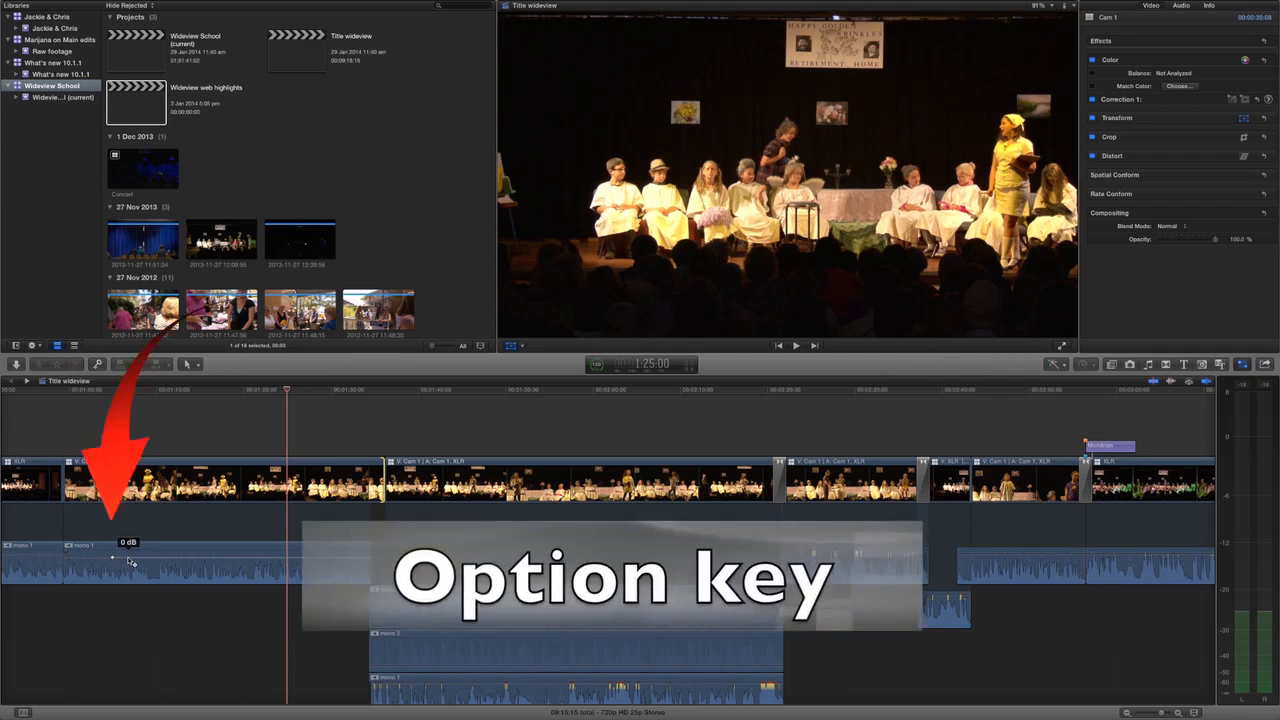
- Add two more volume keyframes to the mono 1 audio, range-select the section holding all four keyframes, and shift them together slightly later
{"action": "left_click", "coordinate": [240, 557], "text": "alt"}
{"action": "left_click", "coordinate": [267, 557], "text": "alt"}
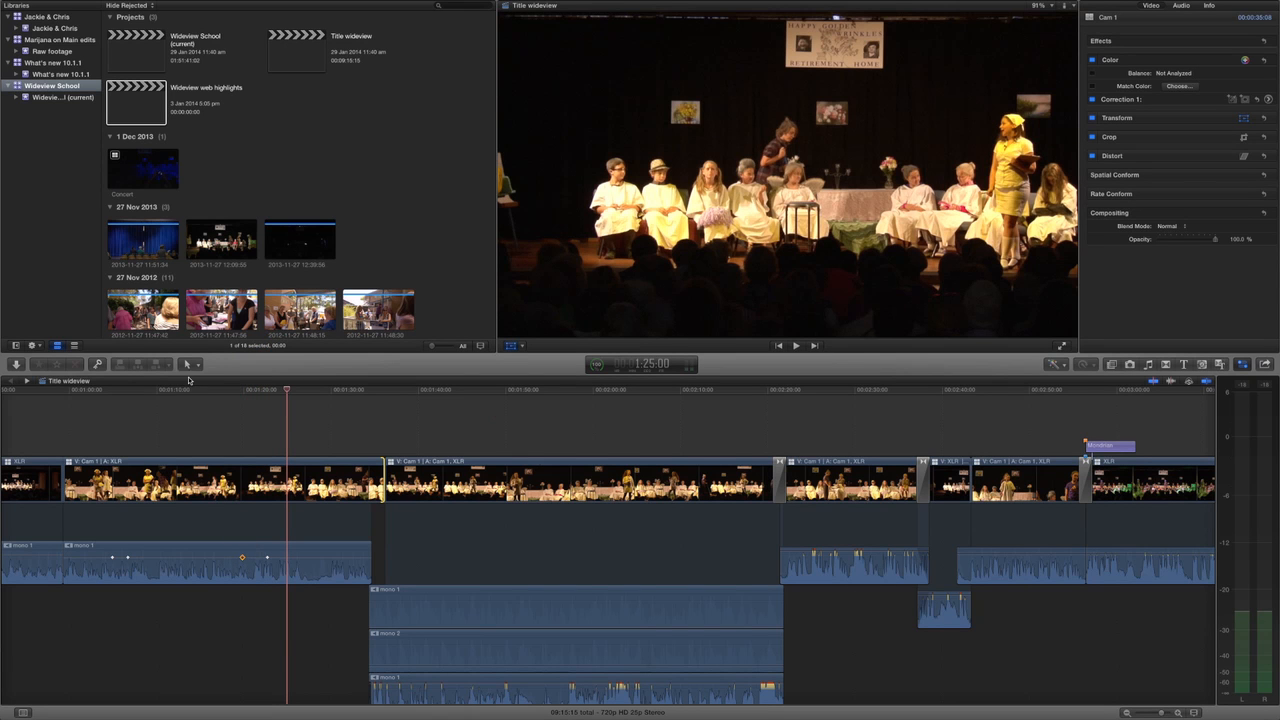
{"action": "left_click", "coordinate": [190, 364]}
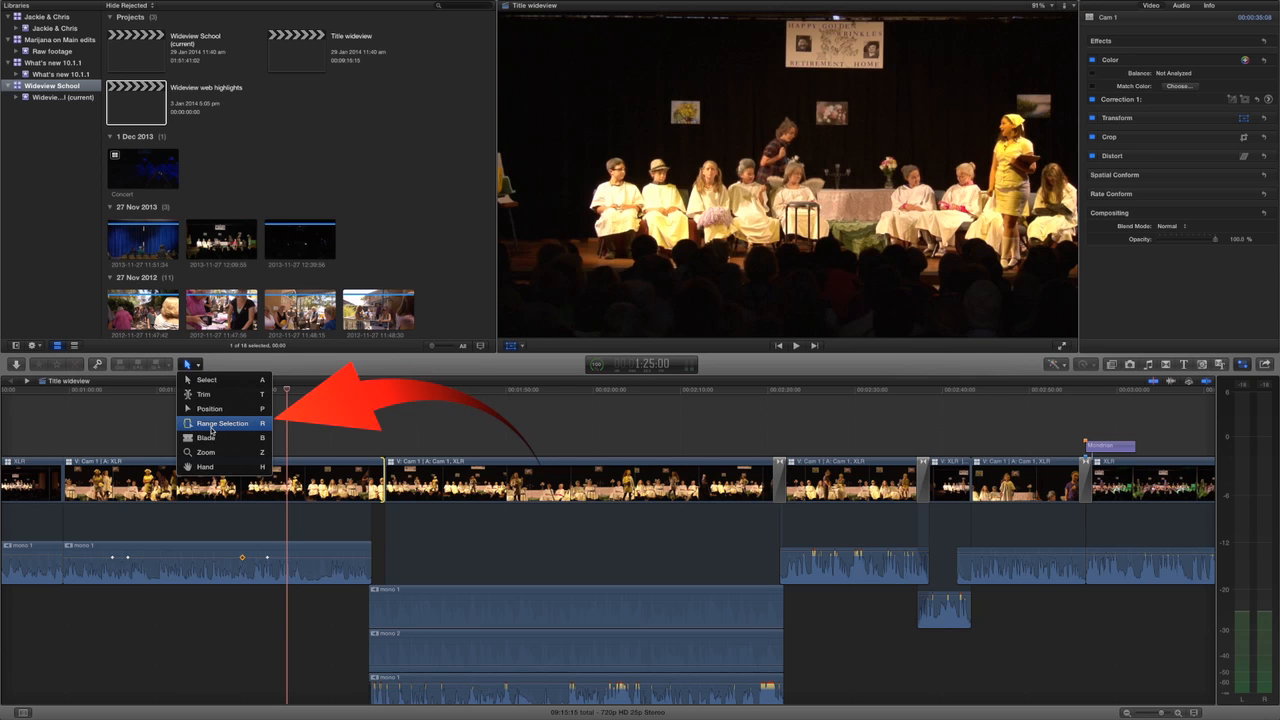
{"action": "left_click", "coordinate": [210, 430]}
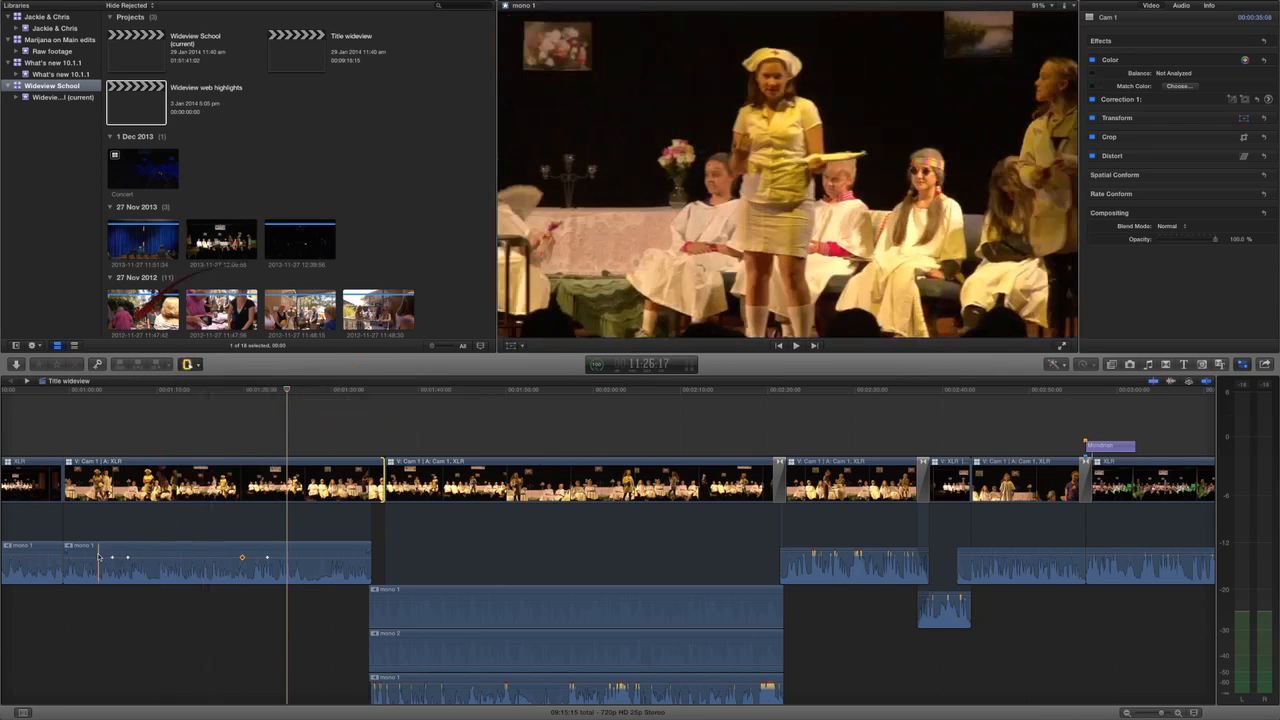
{"action": "left_click_drag", "start_coordinate": [99, 549], "coordinate": [286, 553]}
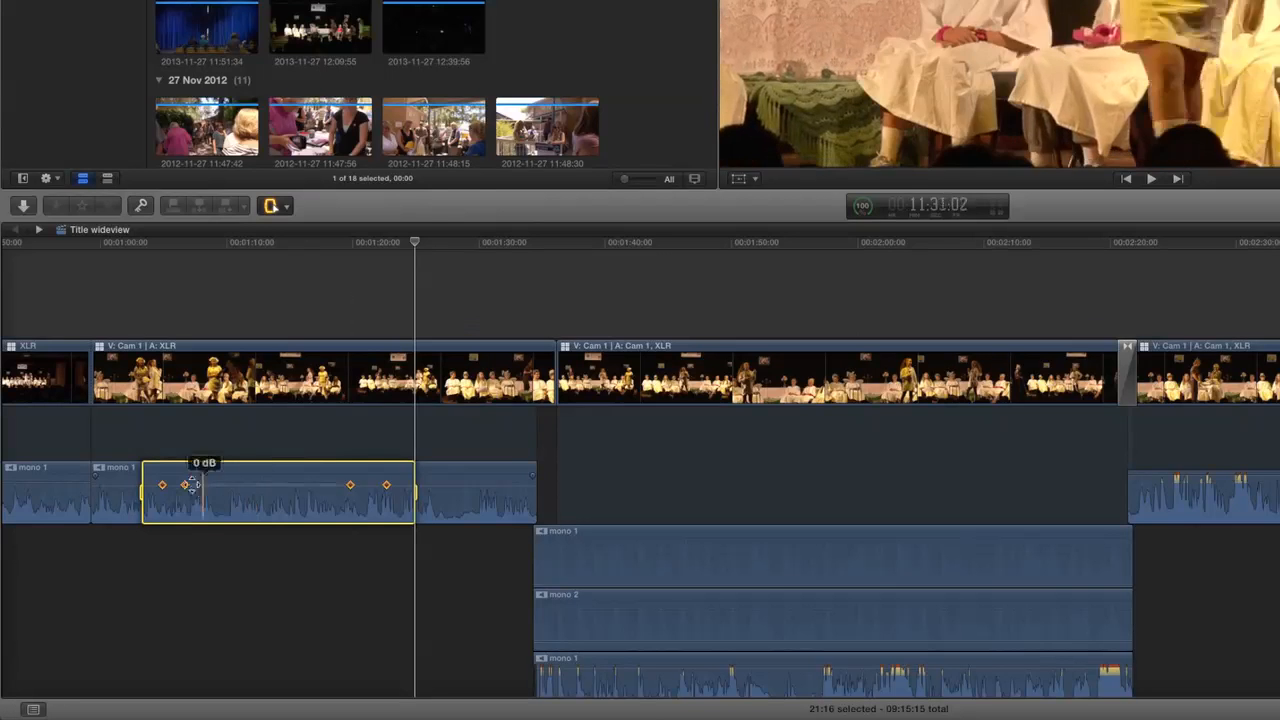
{"action": "mouse_move", "coordinate": [193, 492]}
{"action": "left_mouse_down"}
{"action": "mouse_move", "coordinate": [258, 485]}
{"action": "mouse_move", "coordinate": [171, 484]}
{"action": "mouse_move", "coordinate": [262, 484]}
{"action": "mouse_move", "coordinate": [211, 485]}
{"action": "left_mouse_up"}
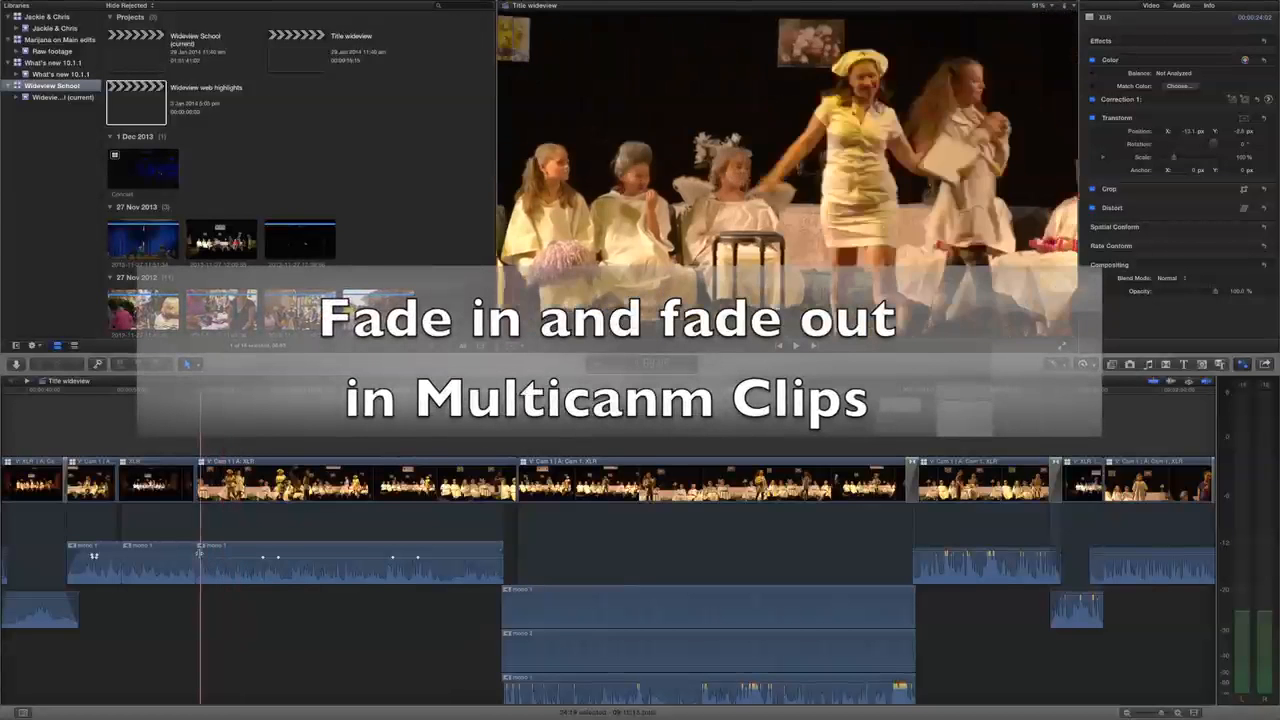
- Add a fade-in of about 6 seconds and a fade-out to the mono 1 audio under the Cam 1 clip, and remove both fades
{"action": "left_click_drag", "start_coordinate": [199, 553], "coordinate": [234, 552]}
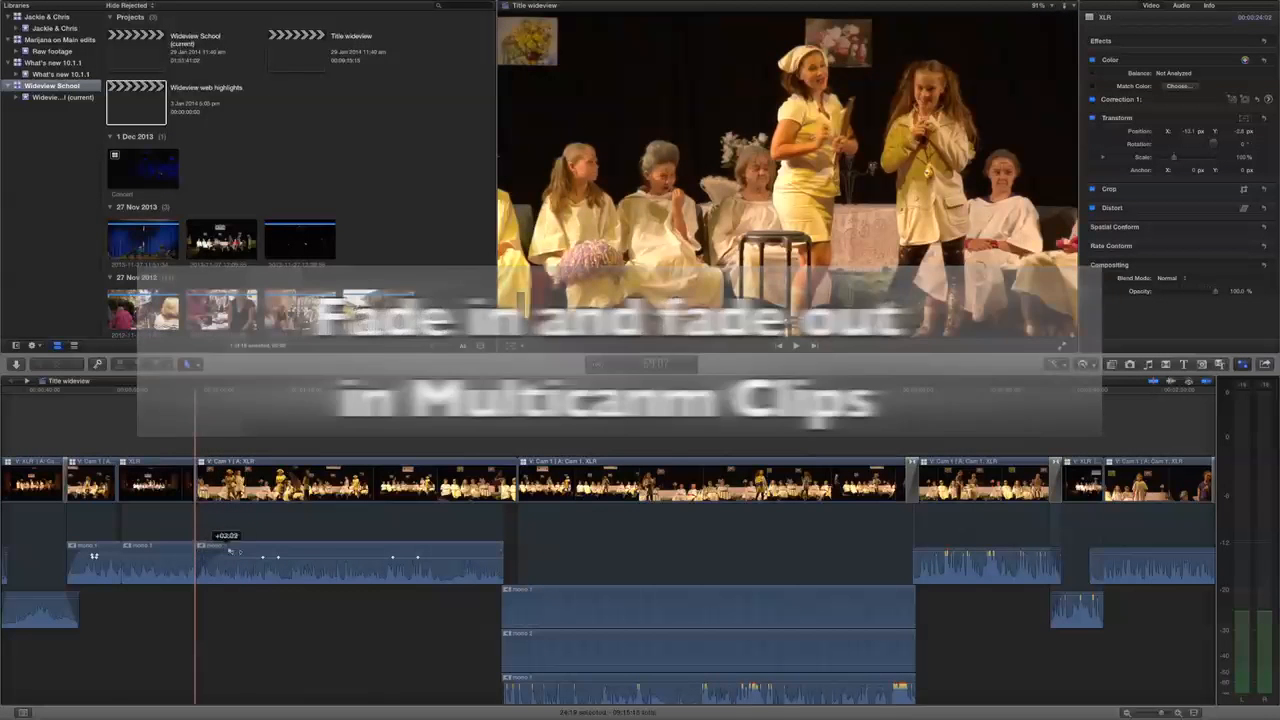
{"action": "left_click_drag", "start_coordinate": [501, 551], "coordinate": [447, 552]}
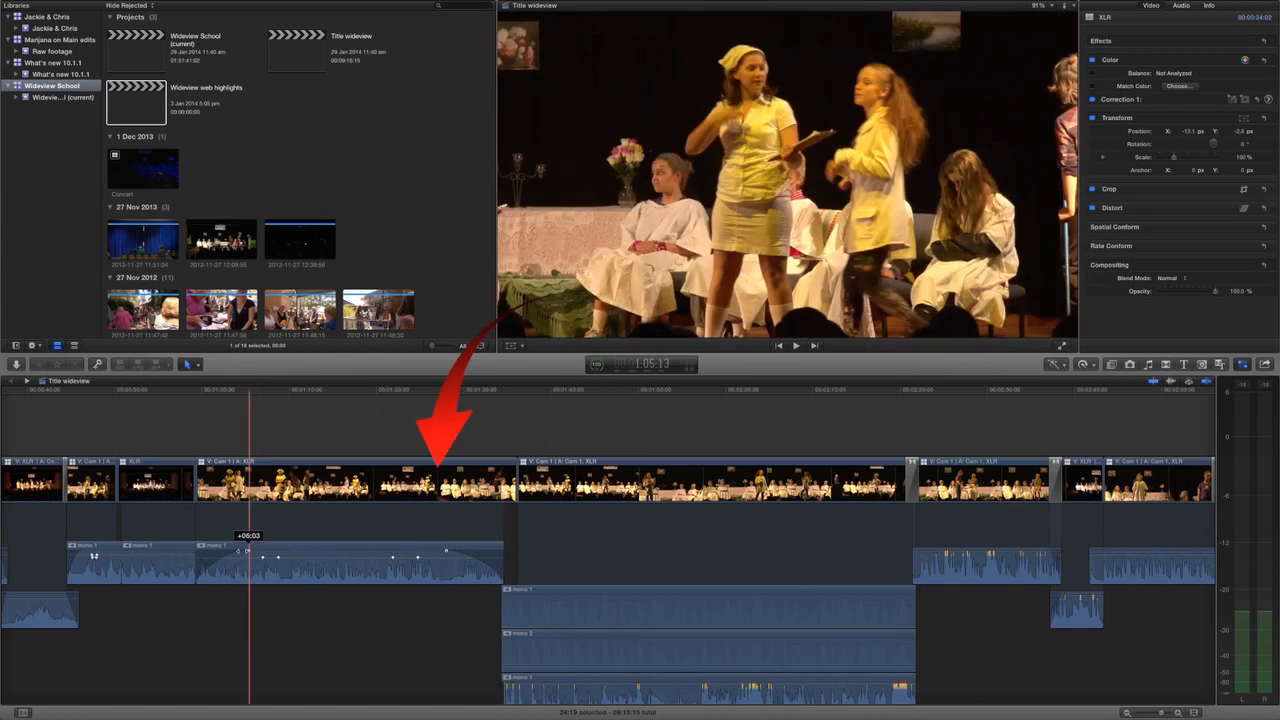
{"action": "left_click_drag", "start_coordinate": [249, 552], "coordinate": [190, 553]}
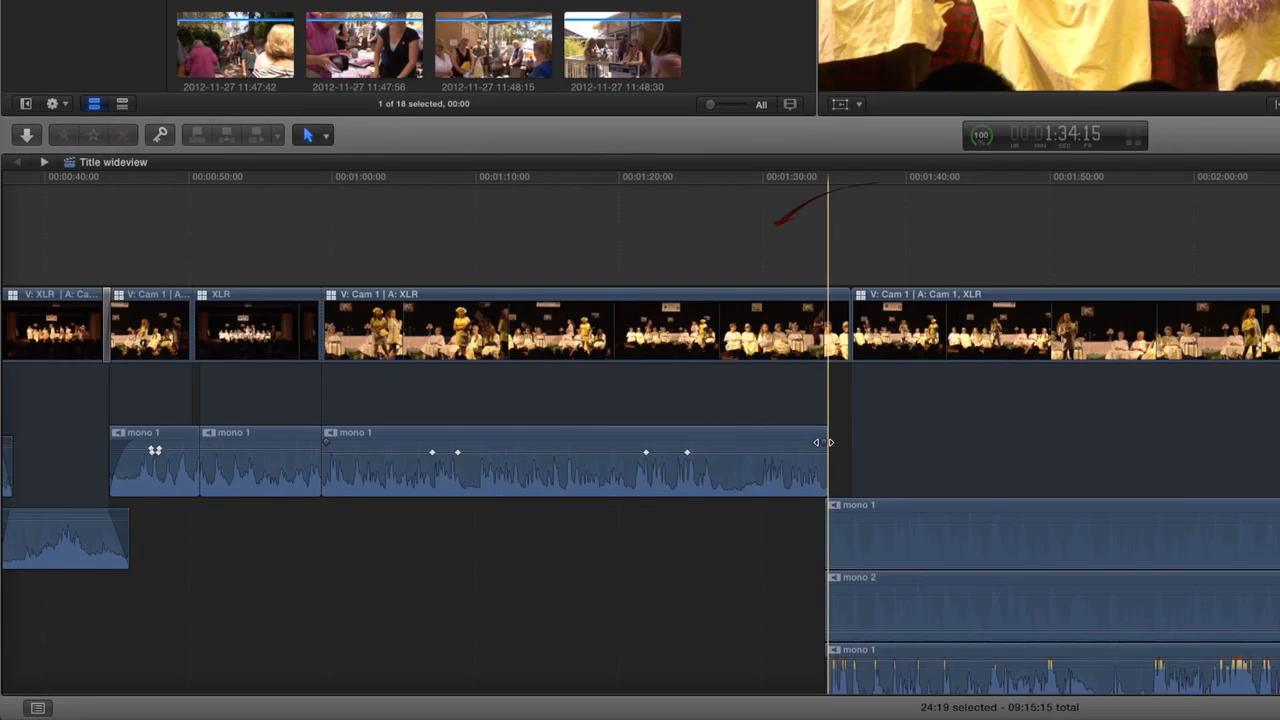
{"action": "mouse_move", "coordinate": [822, 442]}
{"action": "left_mouse_down"}
{"action": "mouse_move", "coordinate": [718, 443]}
{"action": "mouse_move", "coordinate": [826, 443]}
{"action": "left_mouse_up"}
- Fade in the three audio components of the following Cam 1 multicam clip and detach the clip's audio
{"action": "scroll", "coordinate": [856, 480], "scroll_direction": "down", "scroll_amount": 3}
{"action": "scroll", "coordinate": [856, 480], "scroll_direction": "left", "scroll_amount": 1}
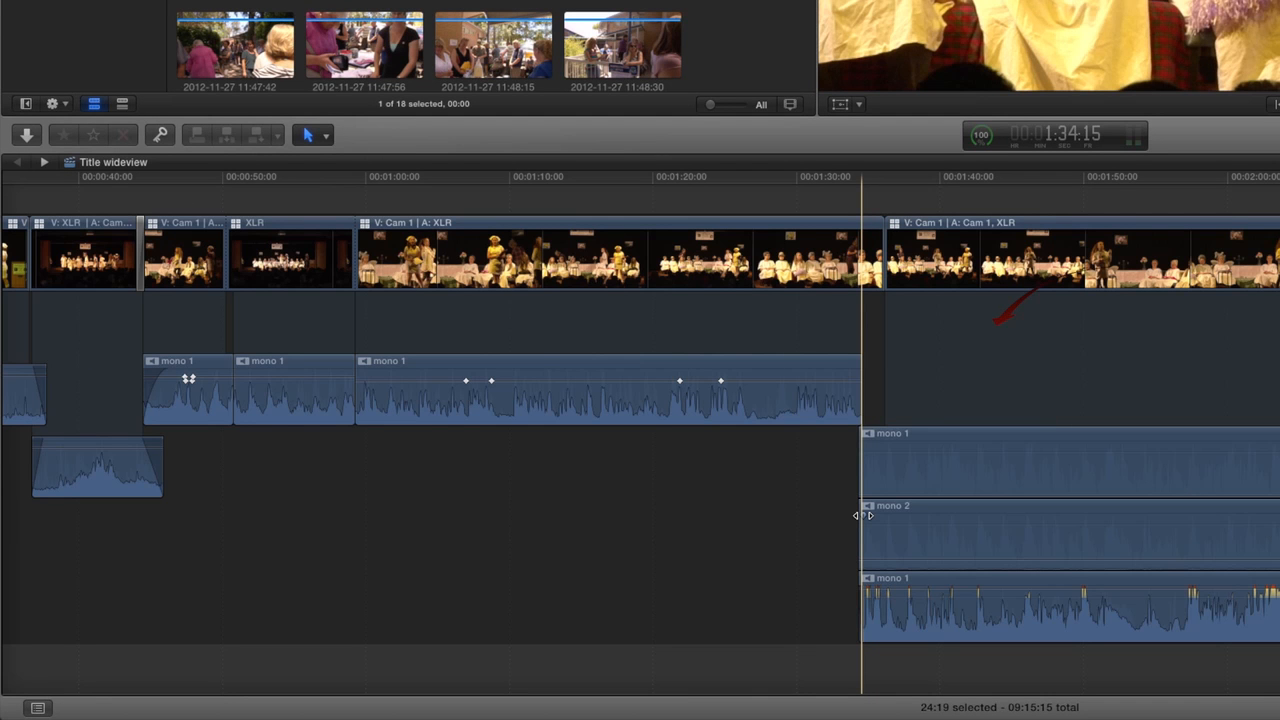
{"action": "left_click_drag", "start_coordinate": [864, 509], "coordinate": [970, 512]}
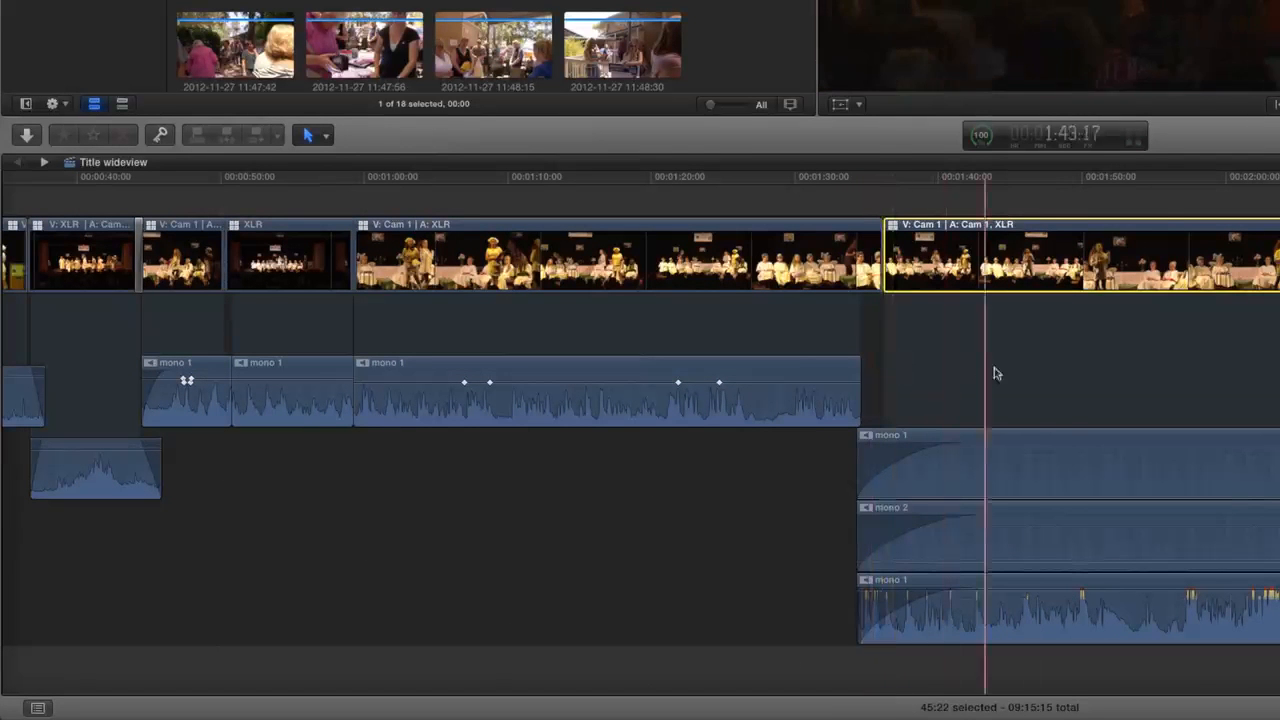
{"action": "right_click", "coordinate": [1043, 253]}
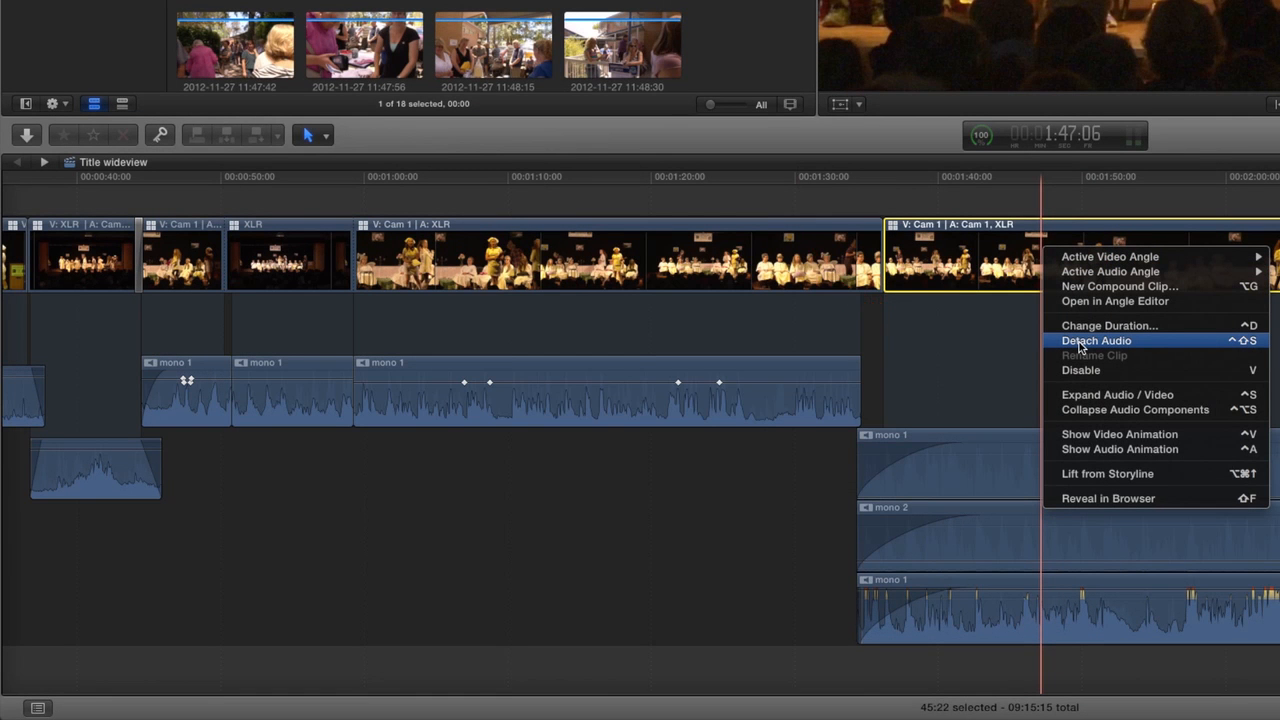
{"action": "left_click", "coordinate": [1080, 341]}
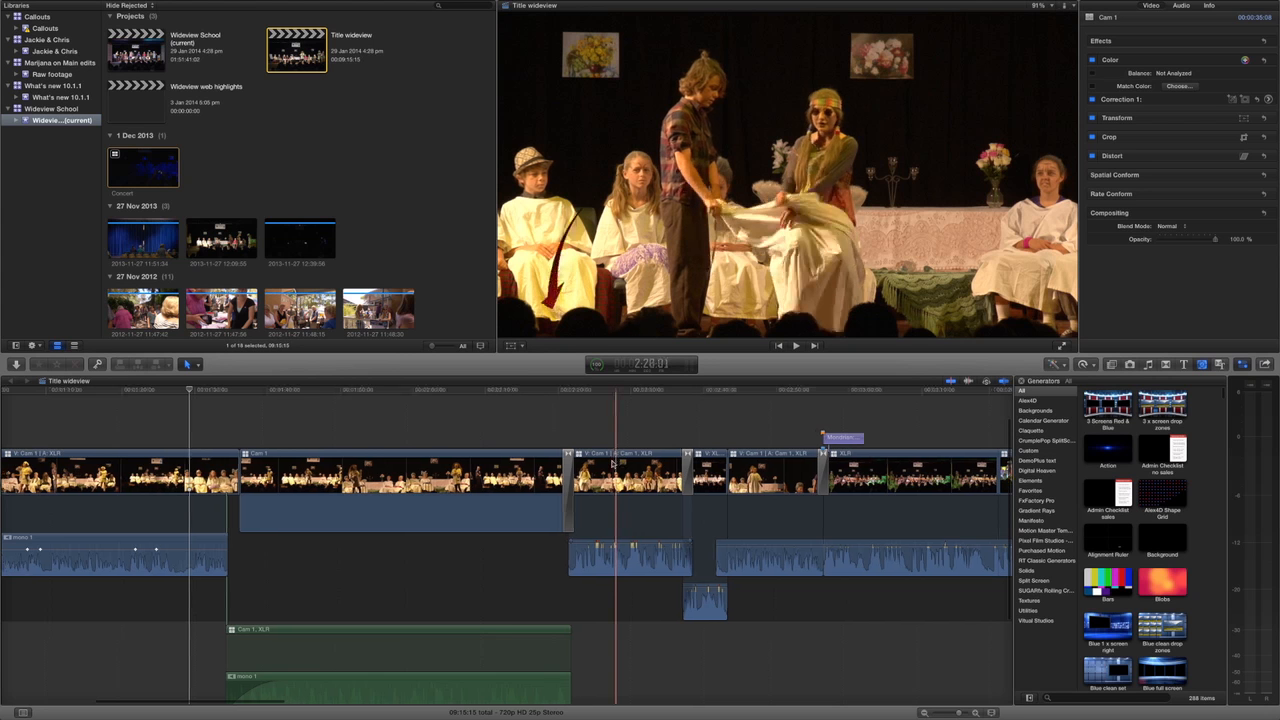
- Show the retime editor for the Cam 1 clip at 2:28:01 and apply a custom reverse speed of 87% with Ripple on
{"action": "left_click", "coordinate": [613, 462]}
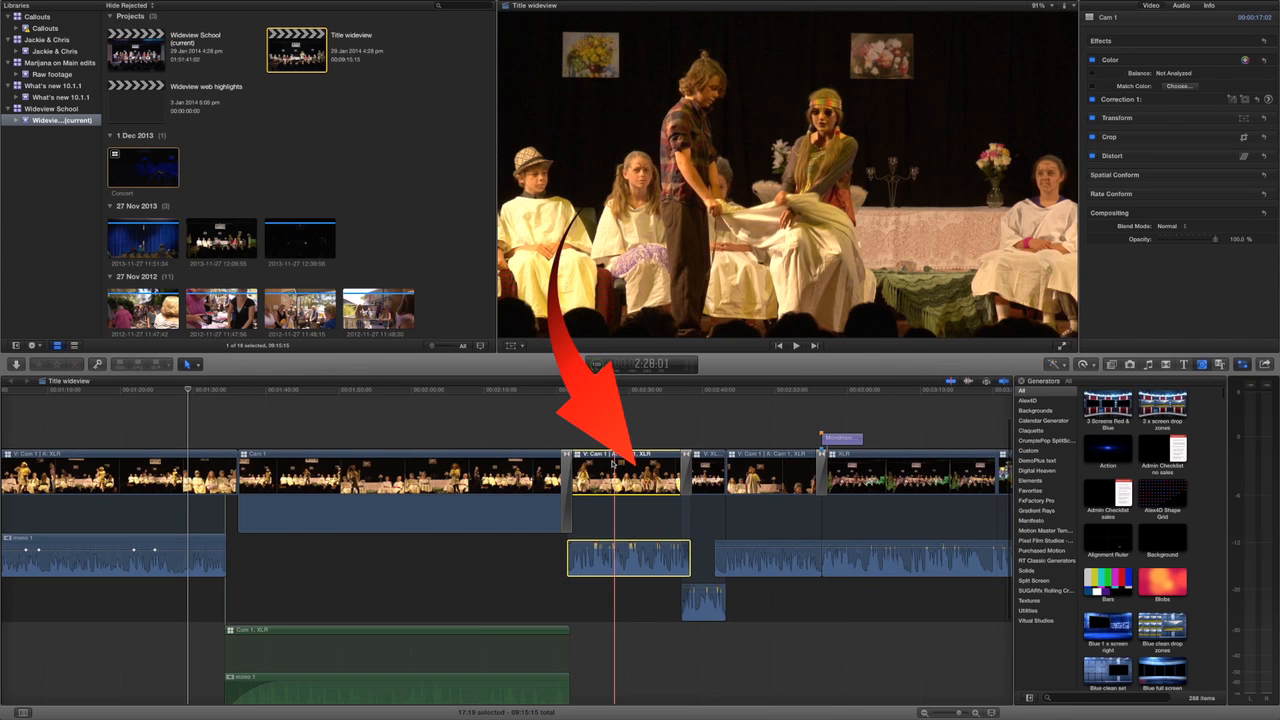
{"action": "key", "text": "super+r"}
{"action": "left_click", "coordinate": [1082, 364]}
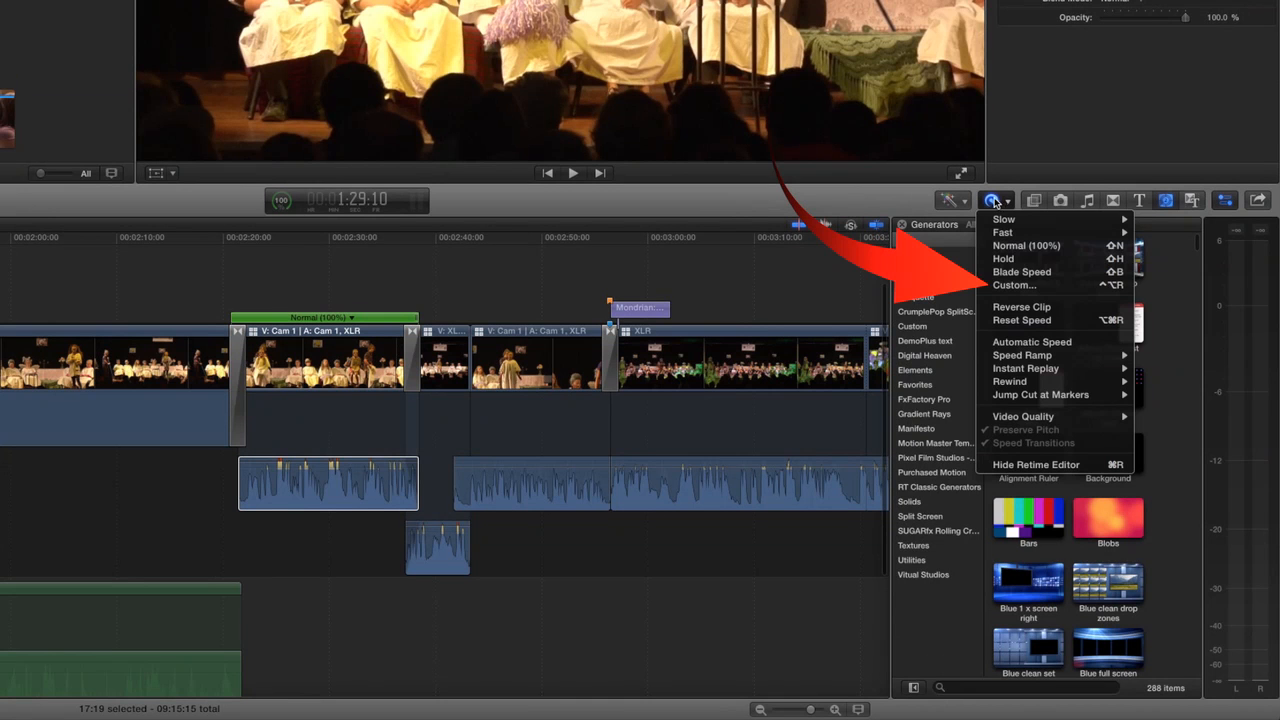
{"action": "left_click", "coordinate": [1014, 285]}
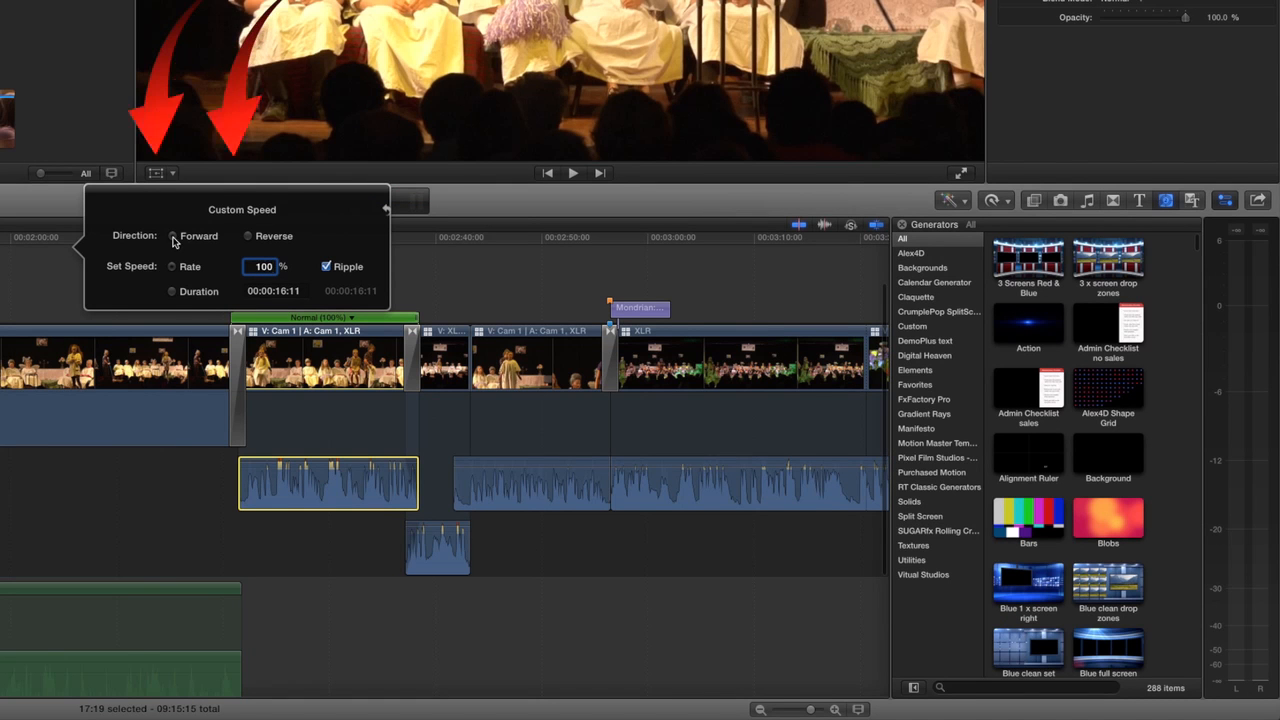
{"action": "left_click", "coordinate": [248, 237]}
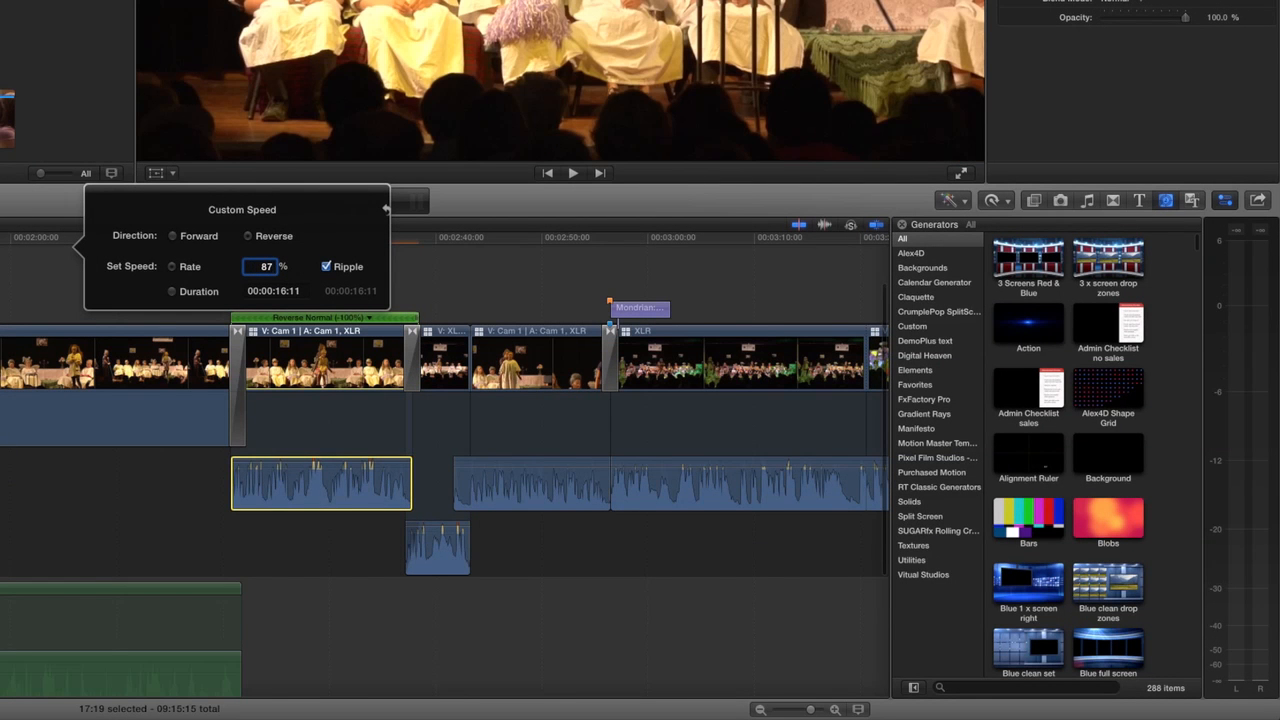
{"action": "key", "text": "Return"}
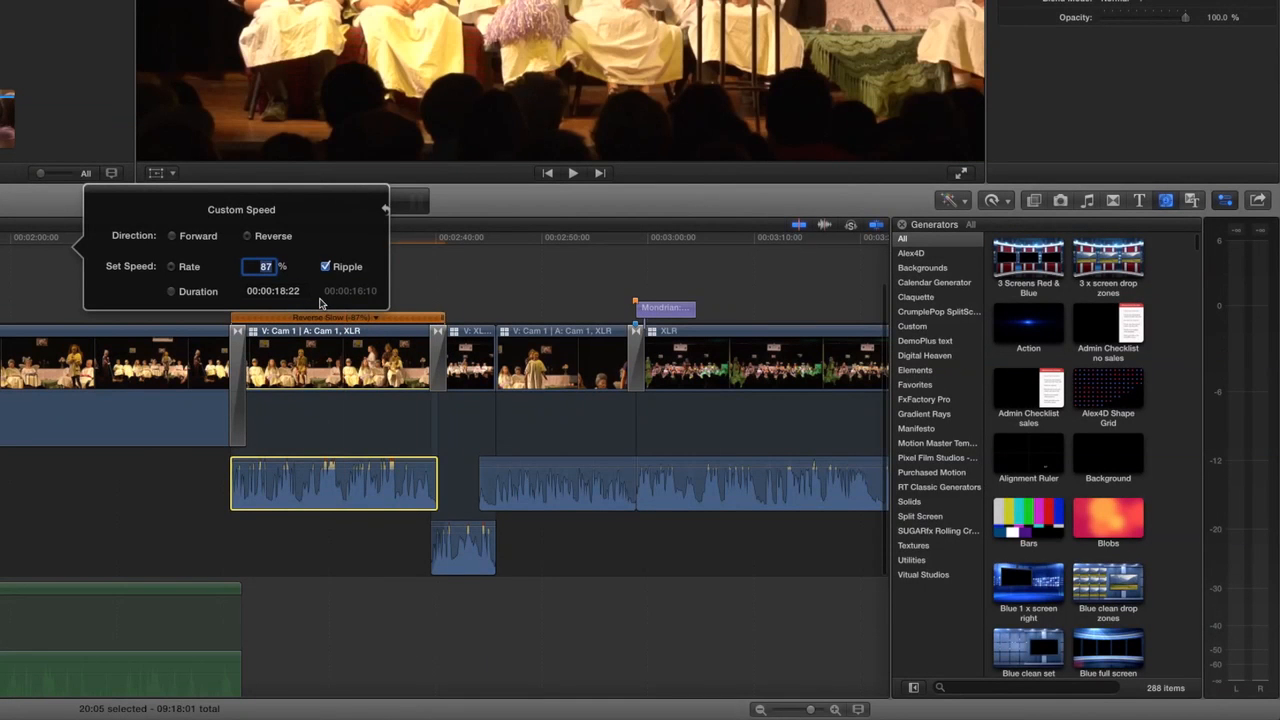
- Reset the reversed clip's rate to 100% and apply a rate of 87% with Ripple off
{"action": "type", "text": "100"}
{"action": "key", "text": "Return"}
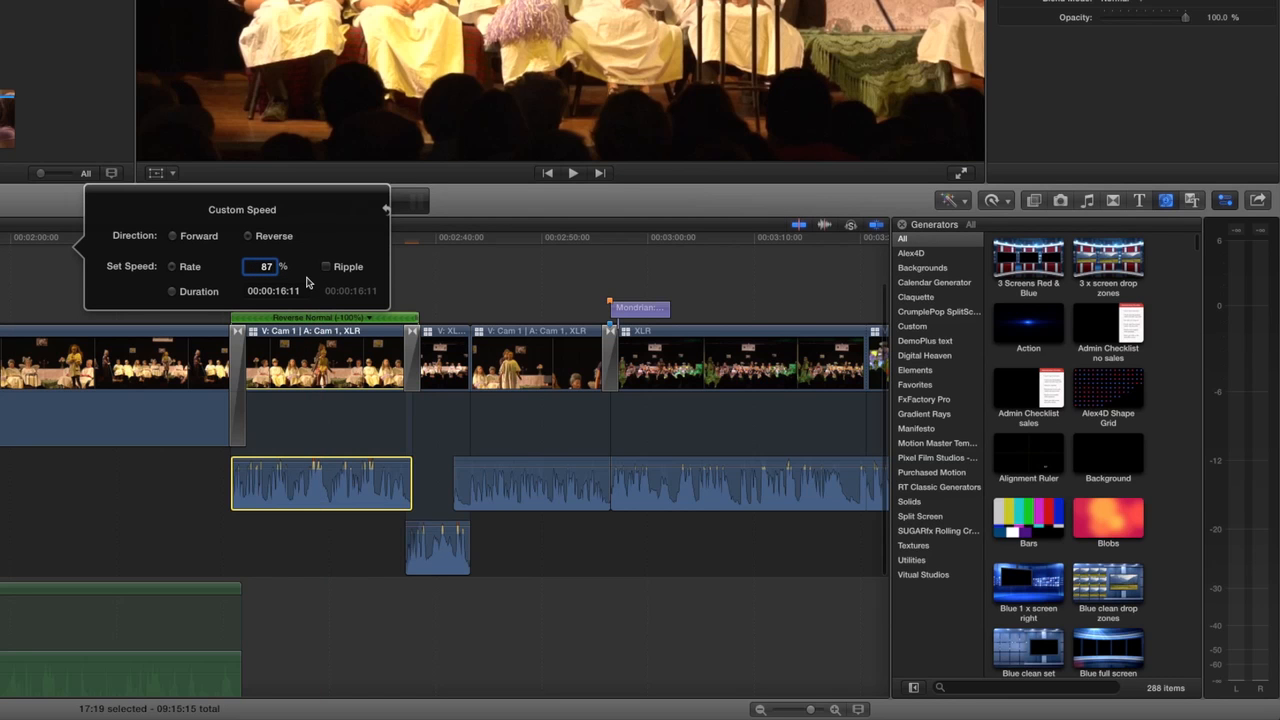
{"action": "key", "text": "Return"}
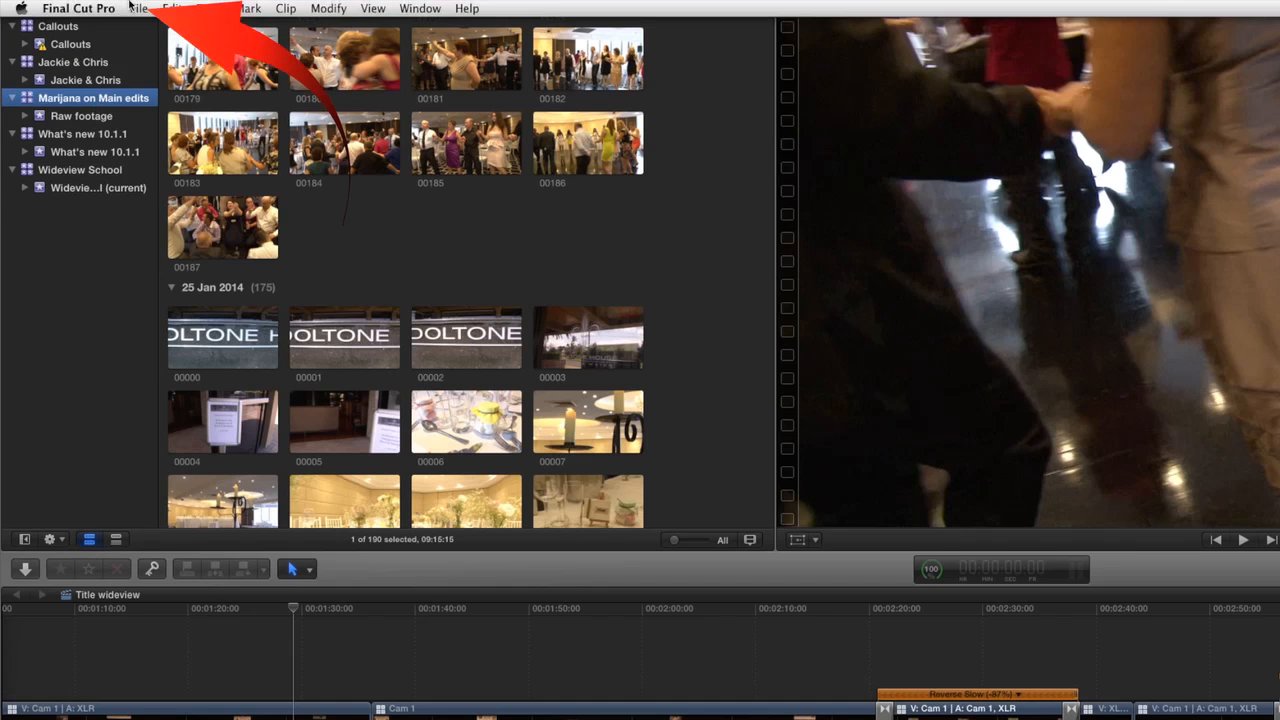
- Consolidate the selected library's files into the library itself
{"action": "left_click", "coordinate": [139, 9]}
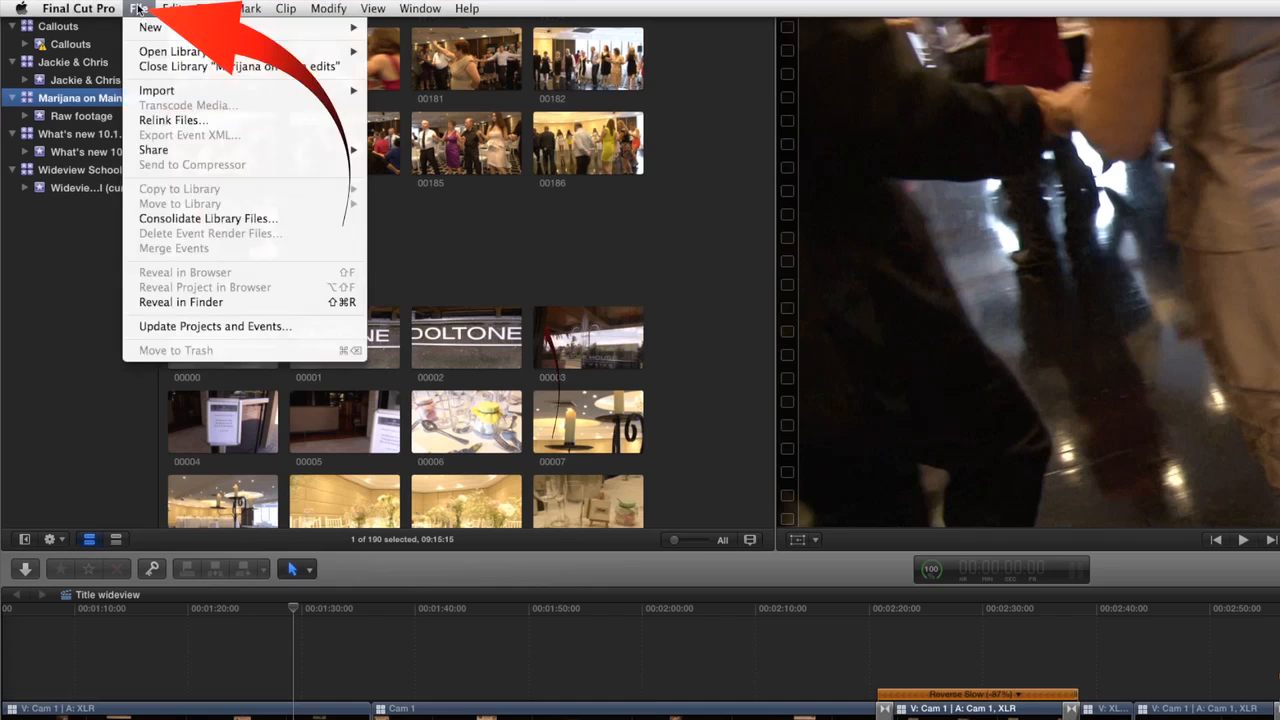
{"action": "left_click", "coordinate": [196, 224]}
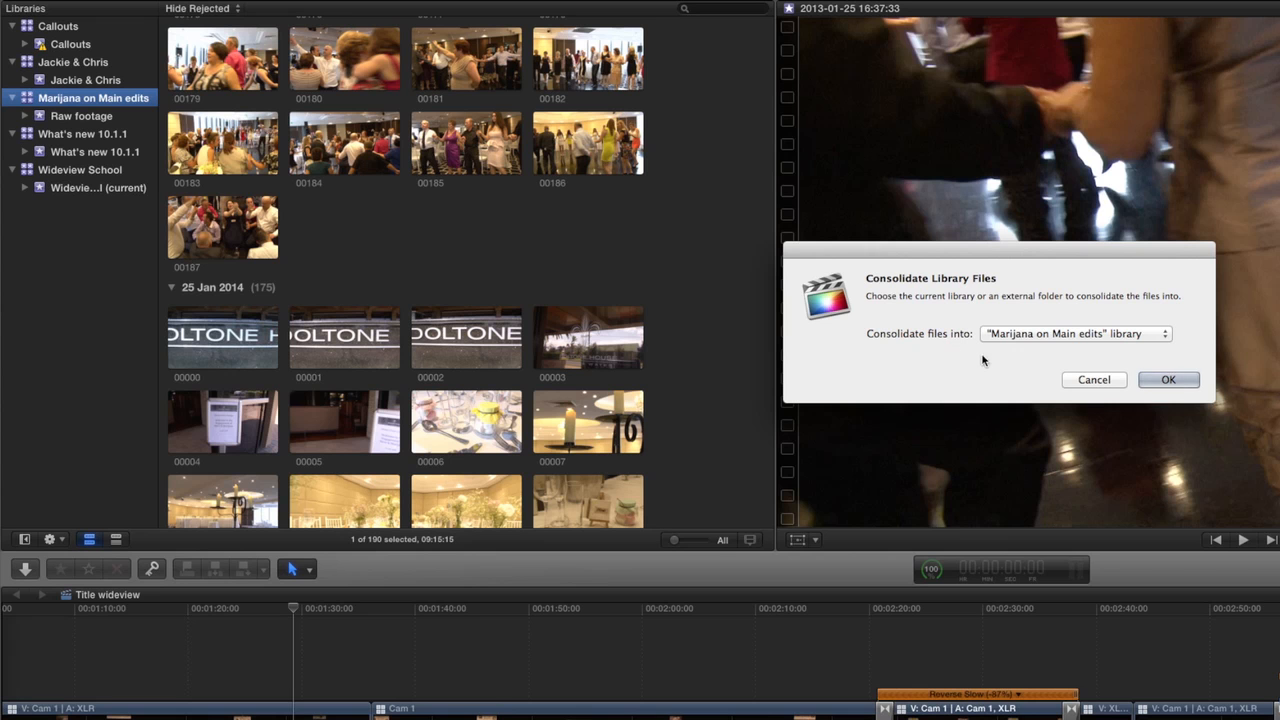
{"action": "left_click", "coordinate": [1153, 381]}
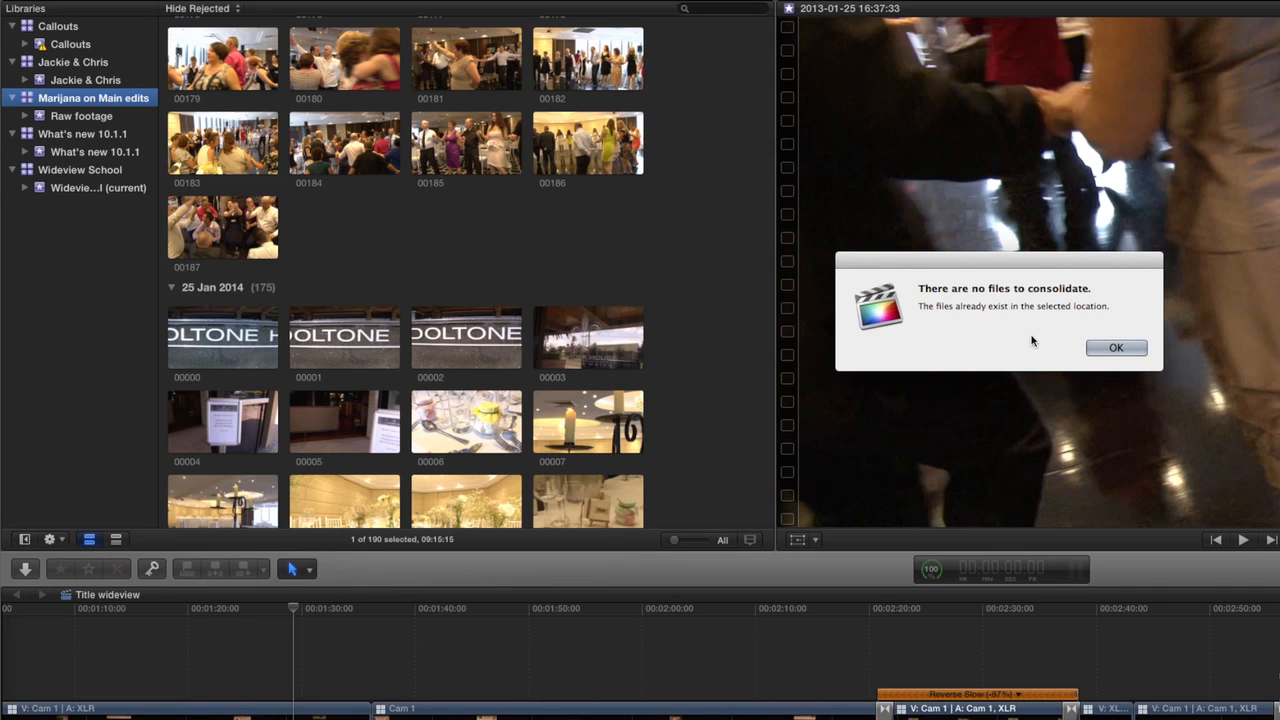
{"action": "left_click", "coordinate": [1116, 349]}
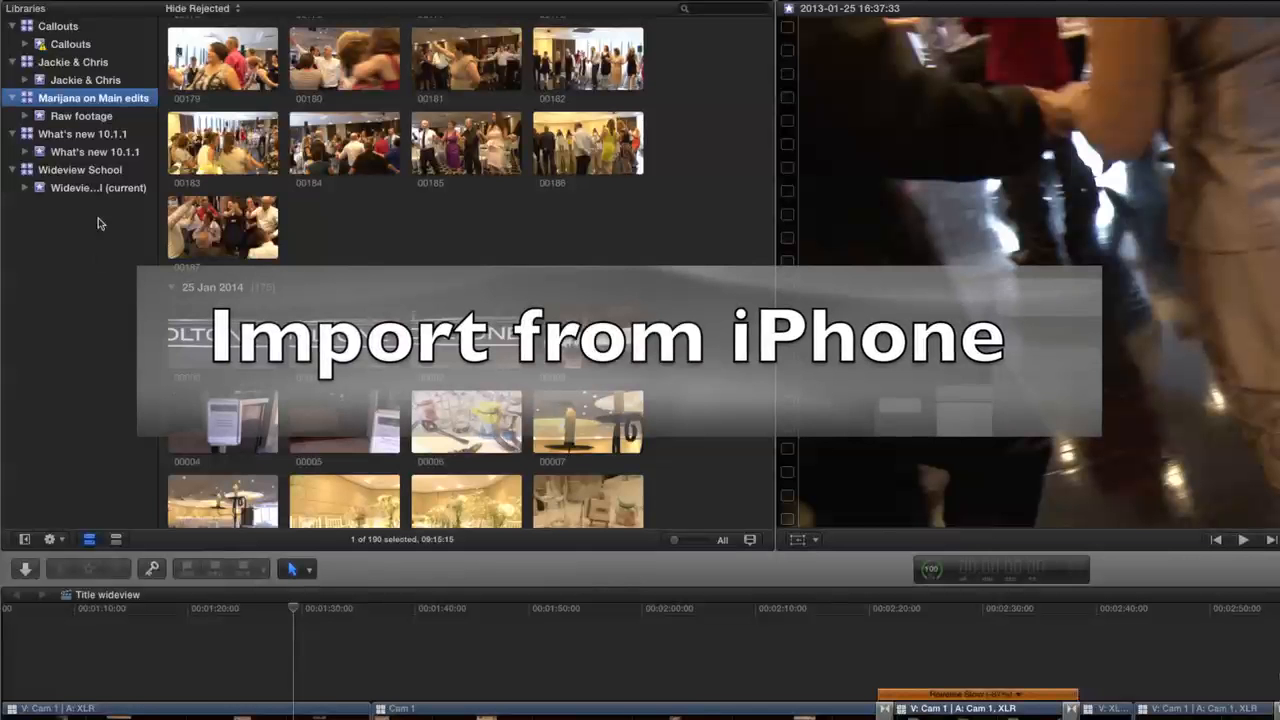
- Open Media Import for the selected library, browse the connected iPhone's media, and close the import window
{"action": "right_click", "coordinate": [88, 100]}
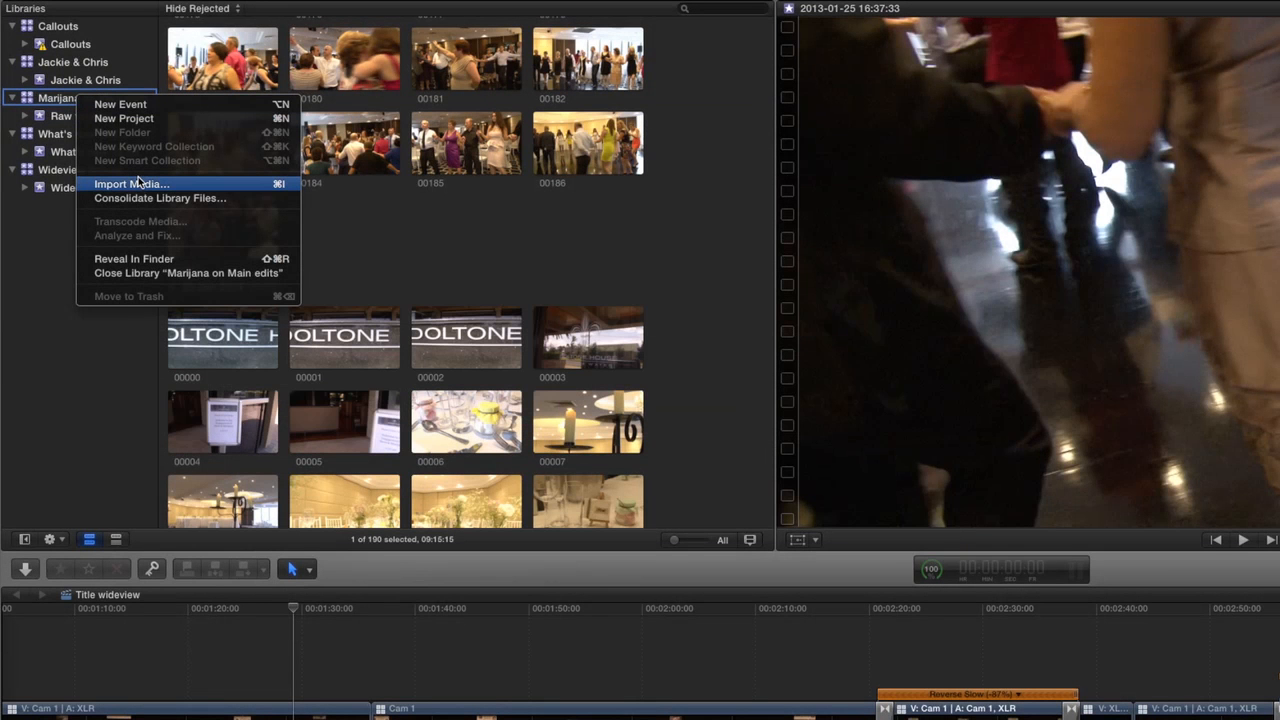
{"action": "left_click", "coordinate": [138, 182]}
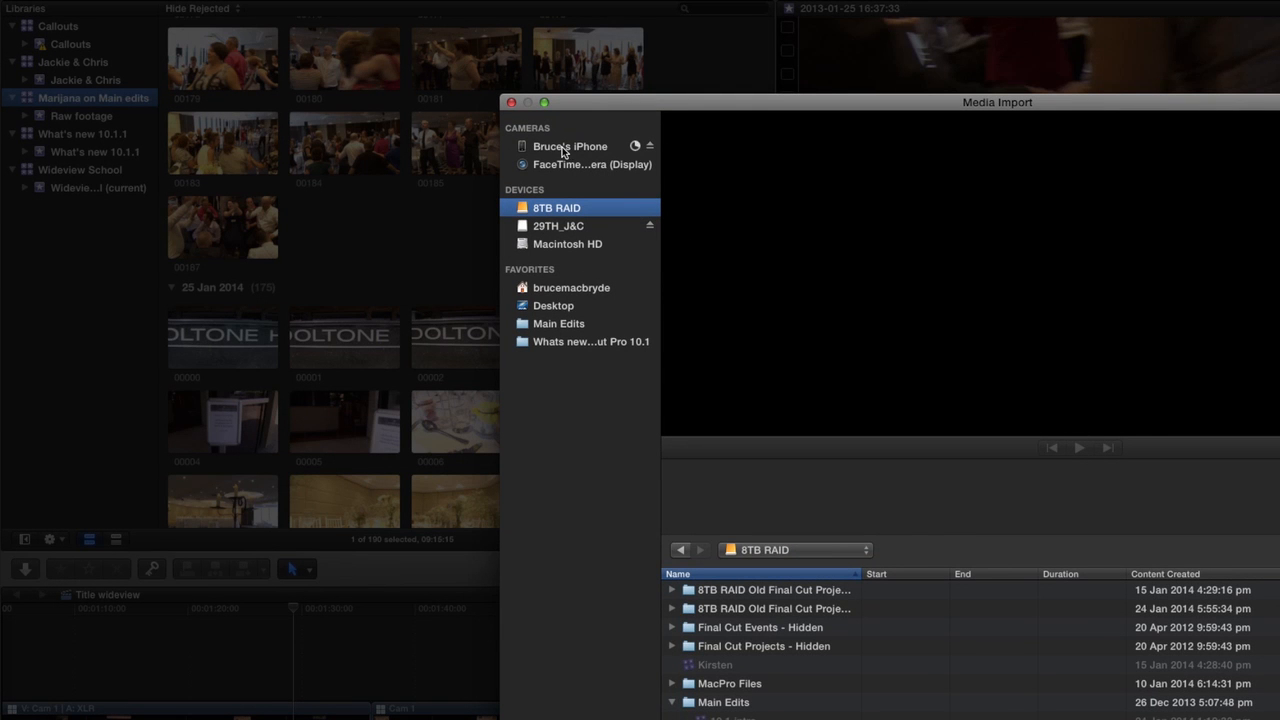
{"action": "left_click", "coordinate": [548, 150]}
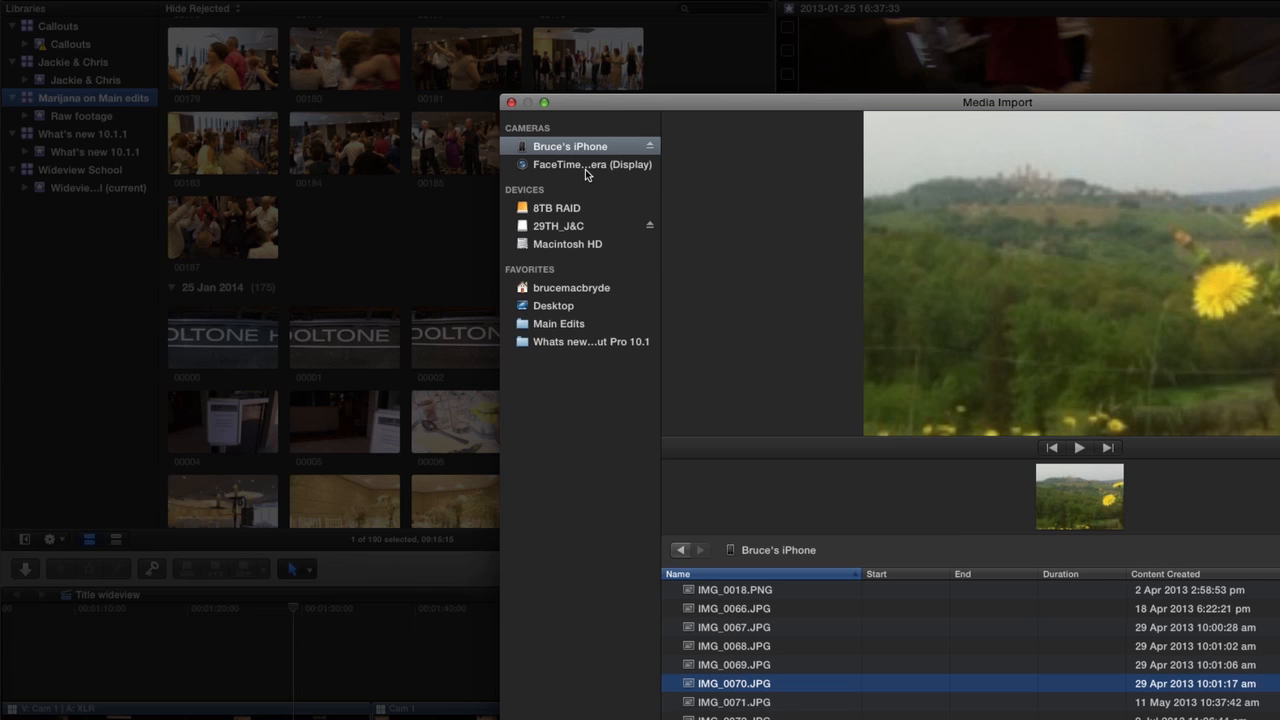
{"action": "left_click", "coordinate": [510, 104]}
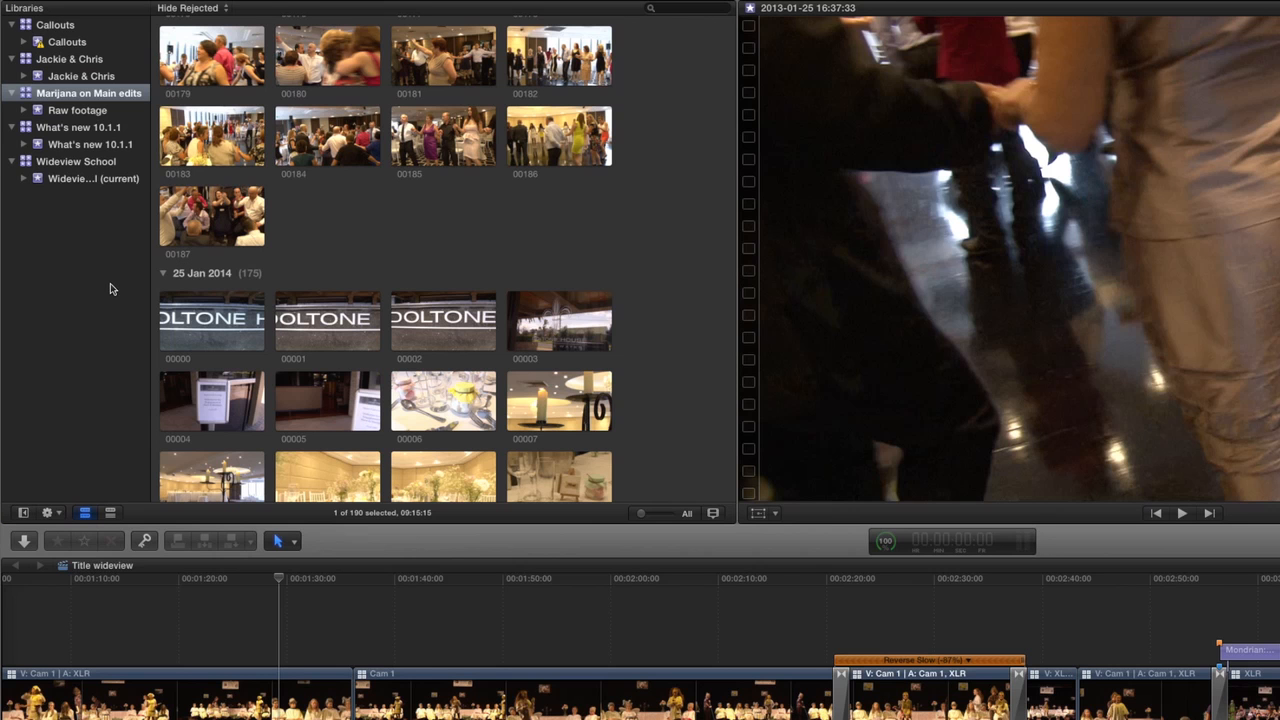
- Set up a new project in the Raw footage event with a Custom video format and 1840 x 1080 resolution, and open the frame rate choices
{"action": "left_click", "coordinate": [141, 10]}
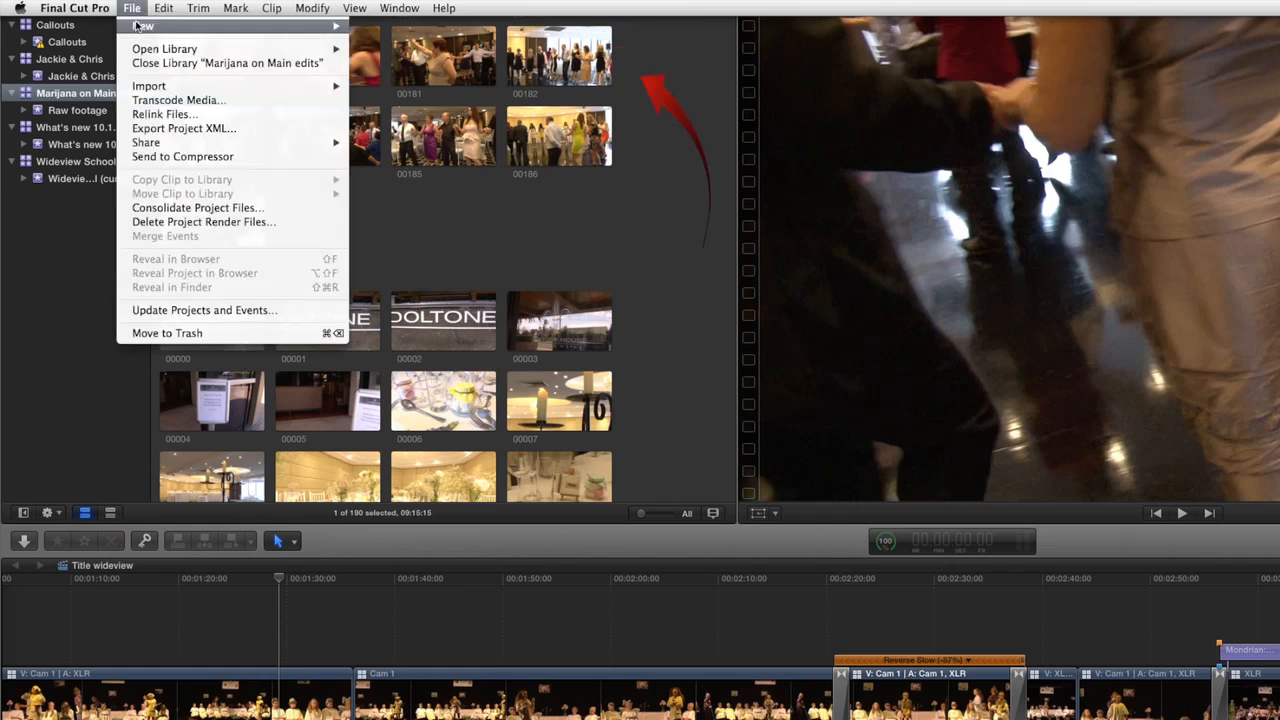
{"action": "mouse_move", "coordinate": [277, 20]}
{"action": "left_click", "coordinate": [403, 29]}
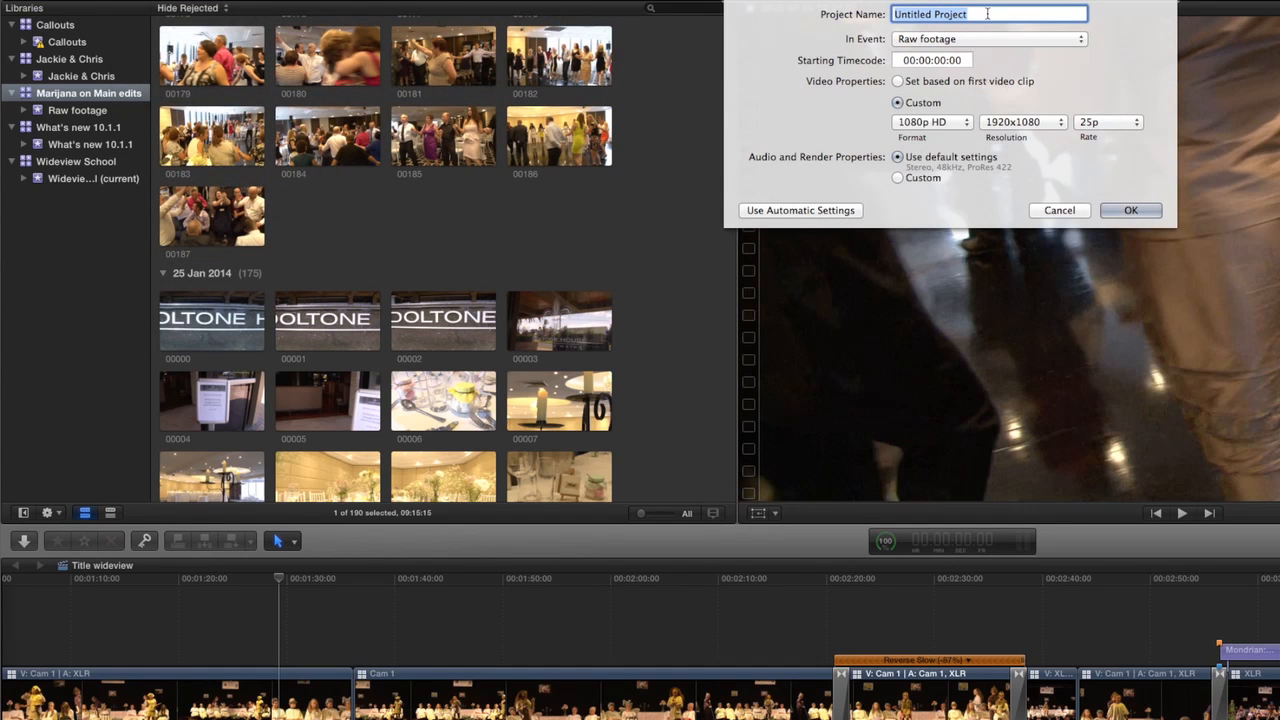
{"action": "left_click", "coordinate": [931, 123]}
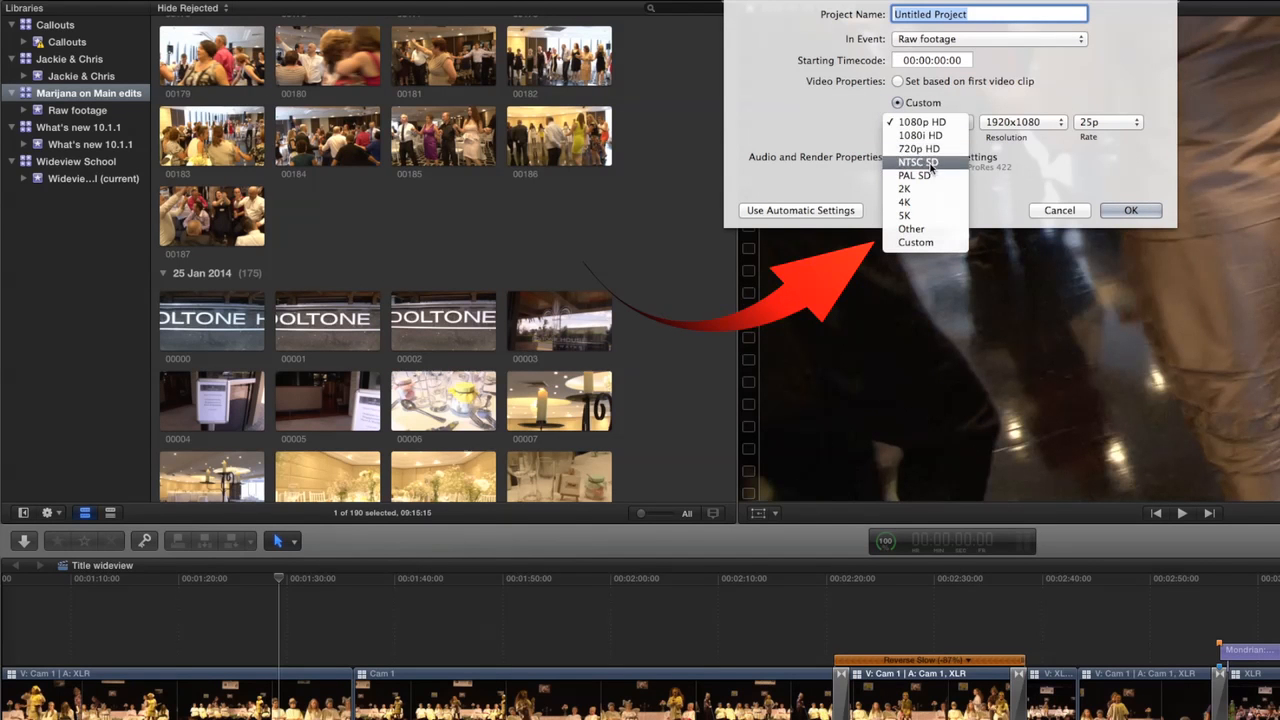
{"action": "left_click", "coordinate": [929, 245]}
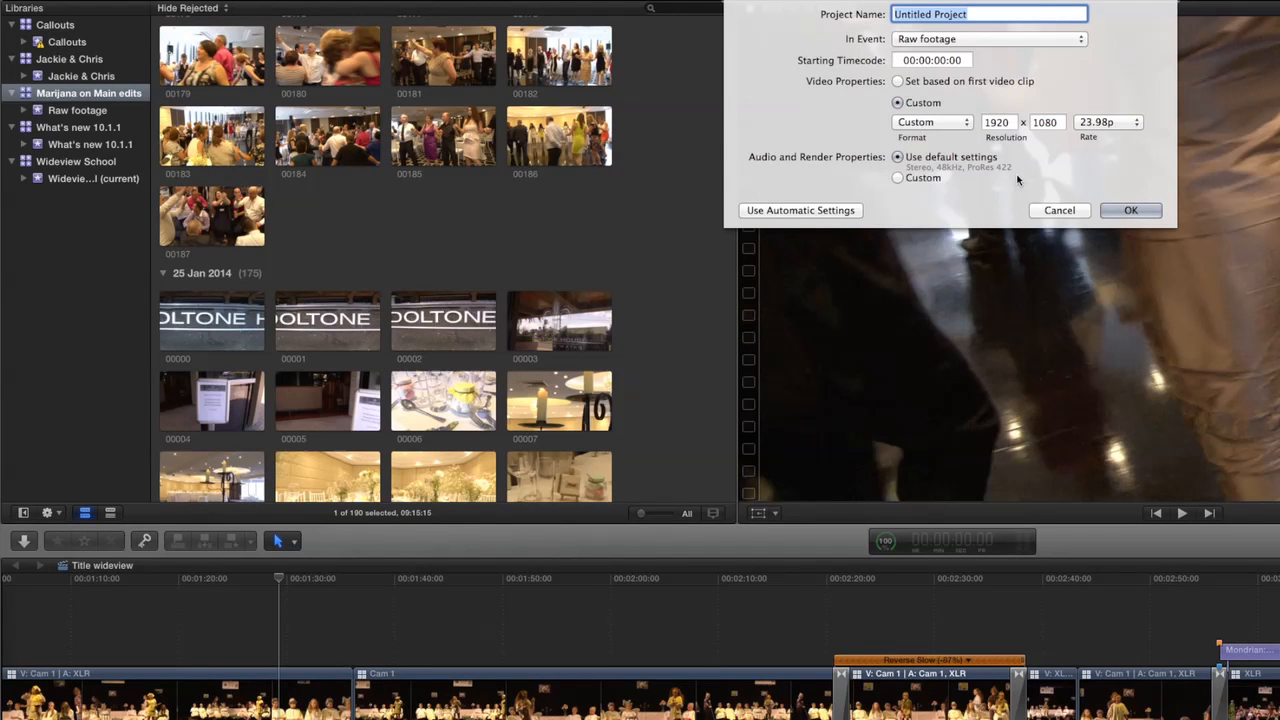
{"action": "double_click", "coordinate": [998, 122]}
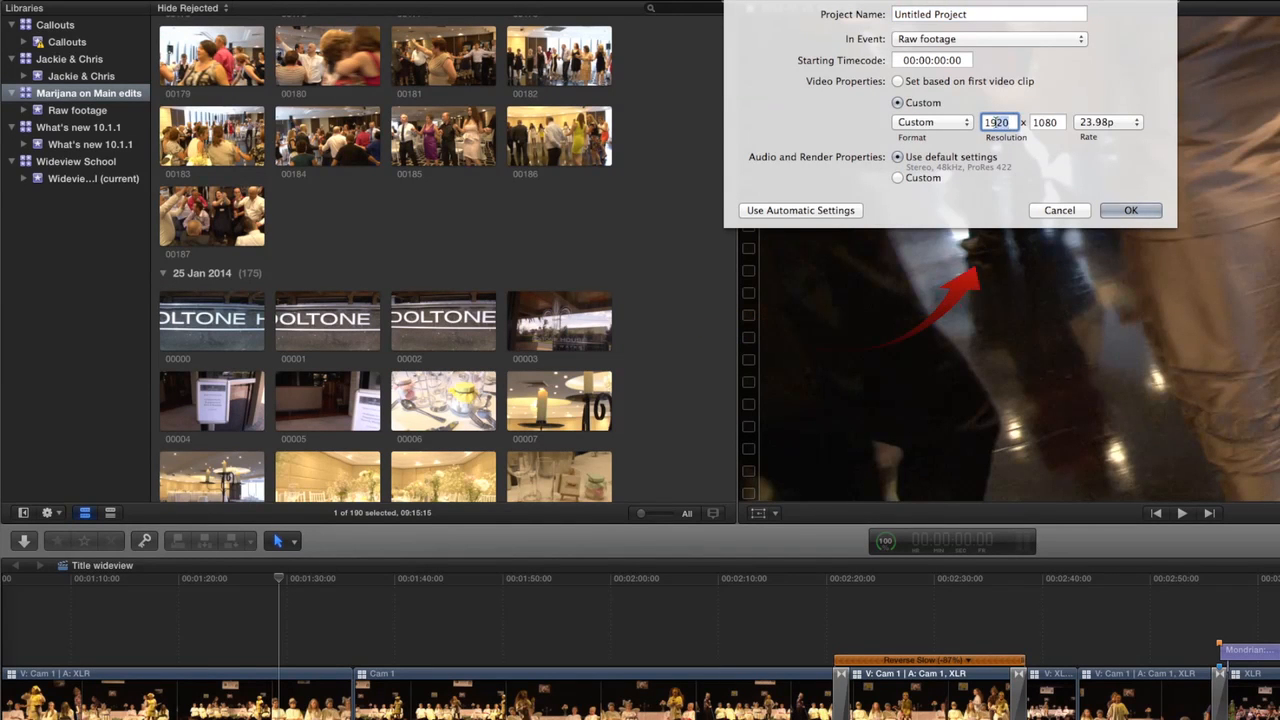
{"action": "type", "text": "1840"}
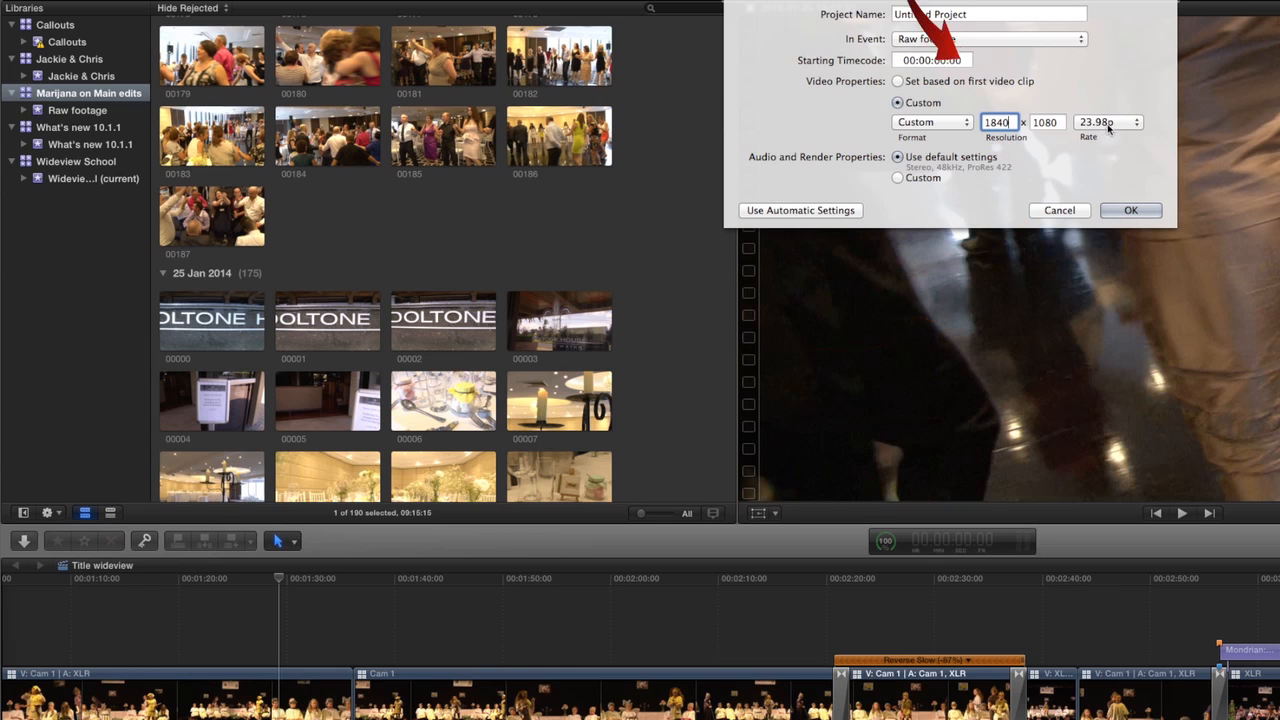
{"action": "left_click", "coordinate": [1108, 123]}
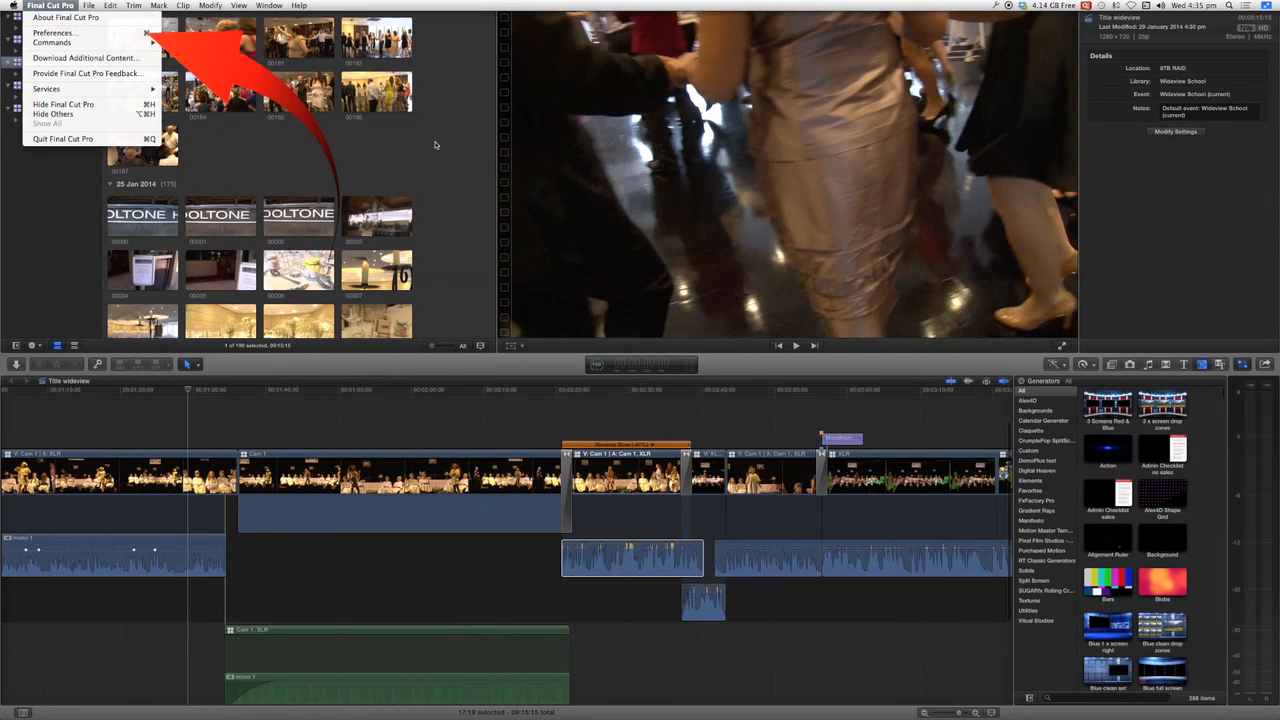
{"action": "left_click", "coordinate": [435, 145]}
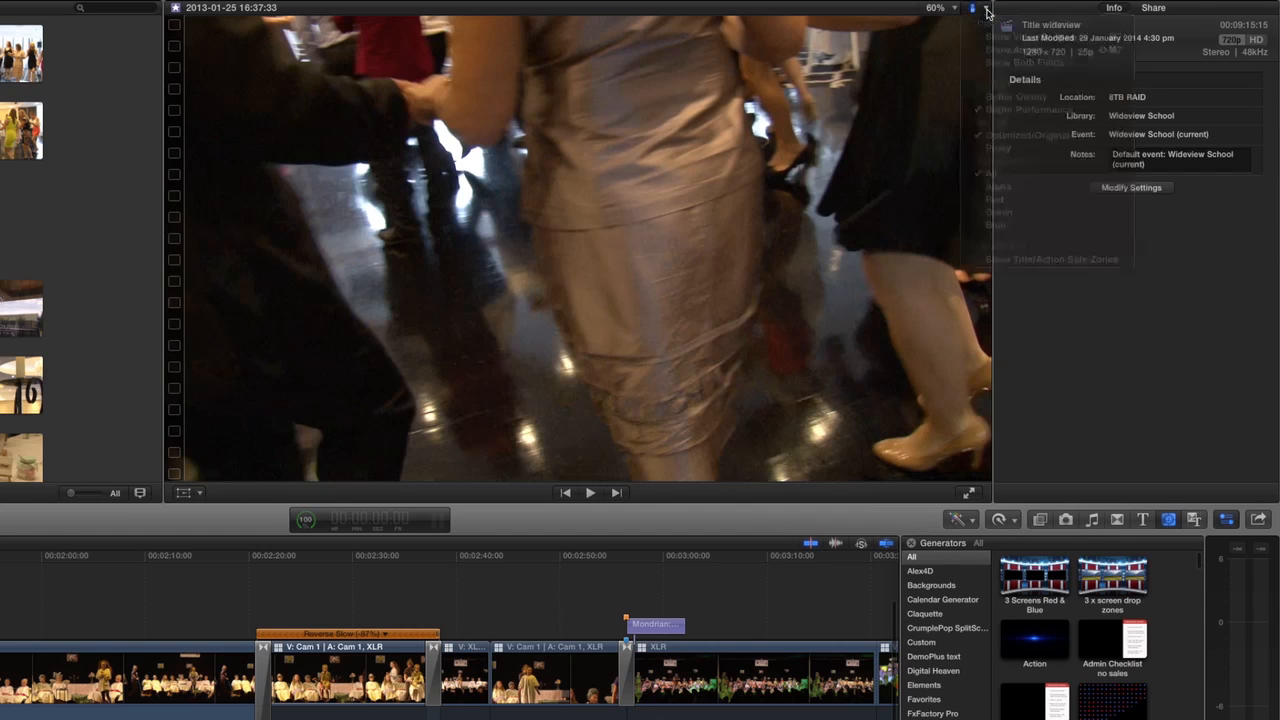
- Open the viewer's display options
{"action": "left_click", "coordinate": [987, 11]}
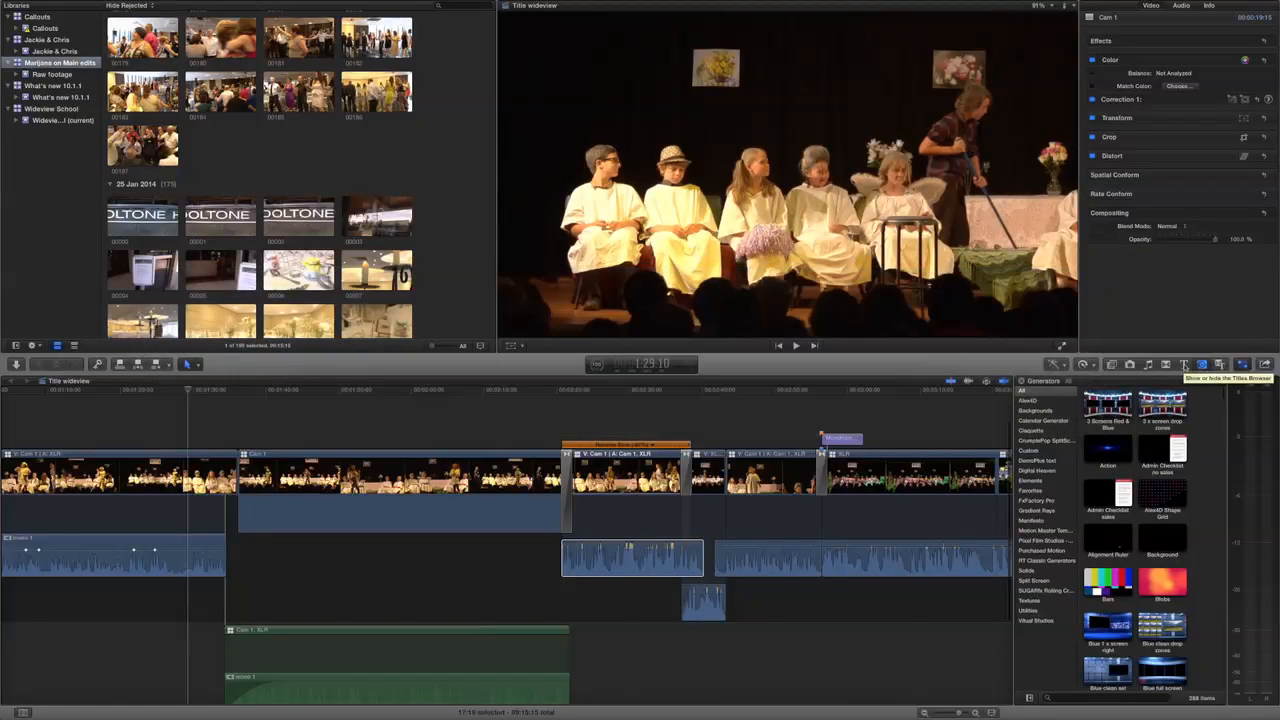
- Search the titles for "date" and place the Date/Time title above the Cam 1 clip in the timeline
{"action": "left_click", "coordinate": [1185, 365]}
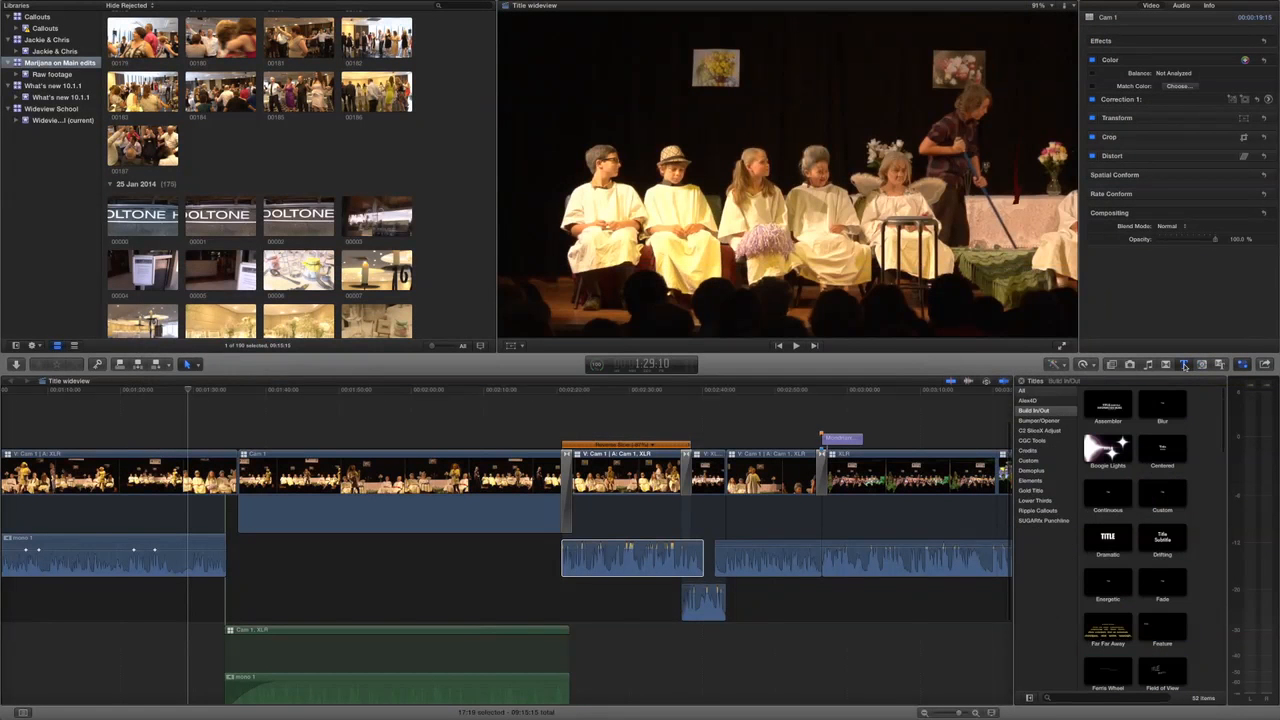
{"action": "left_click", "coordinate": [1074, 697]}
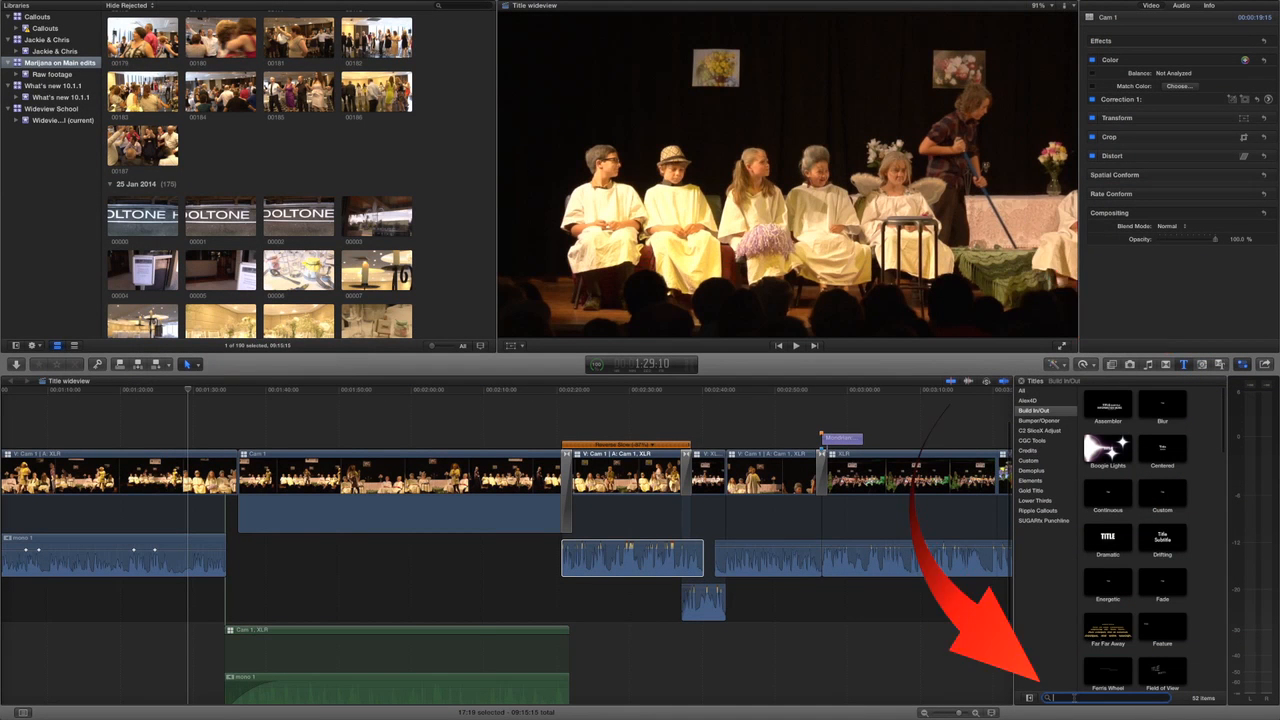
{"action": "type", "text": "date"}
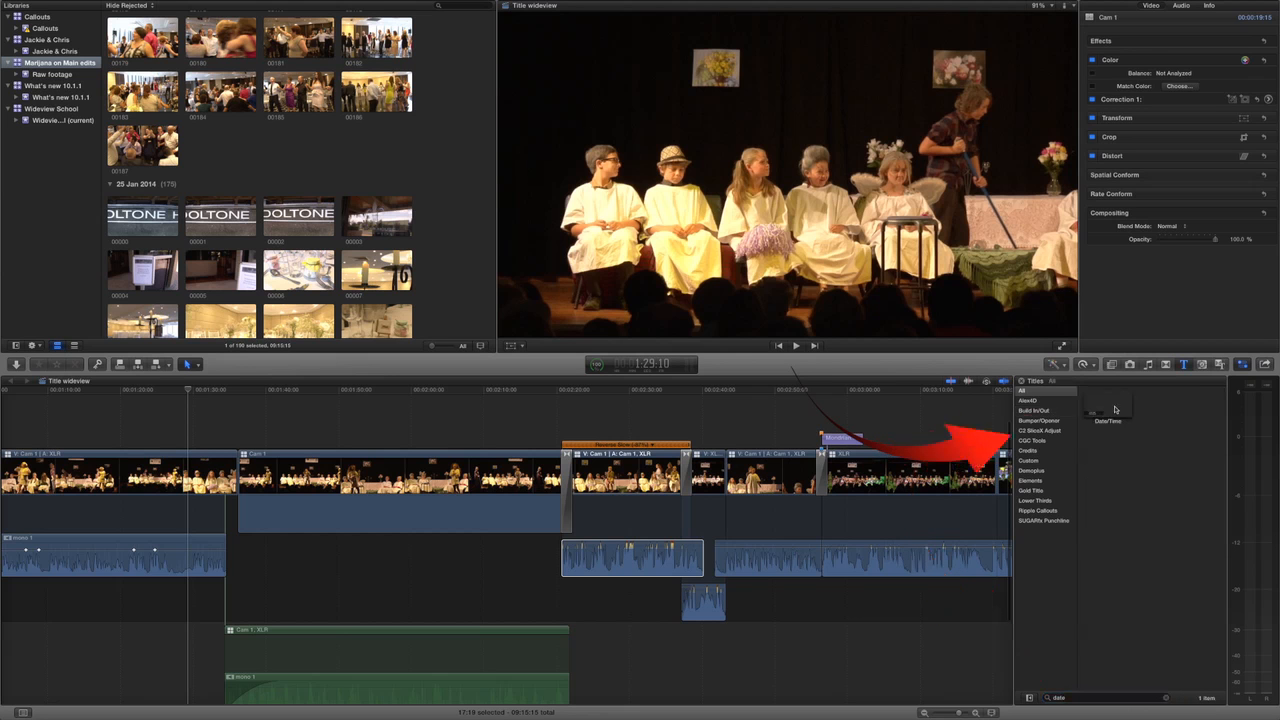
{"action": "left_click_drag", "start_coordinate": [1108, 404], "coordinate": [471, 440]}
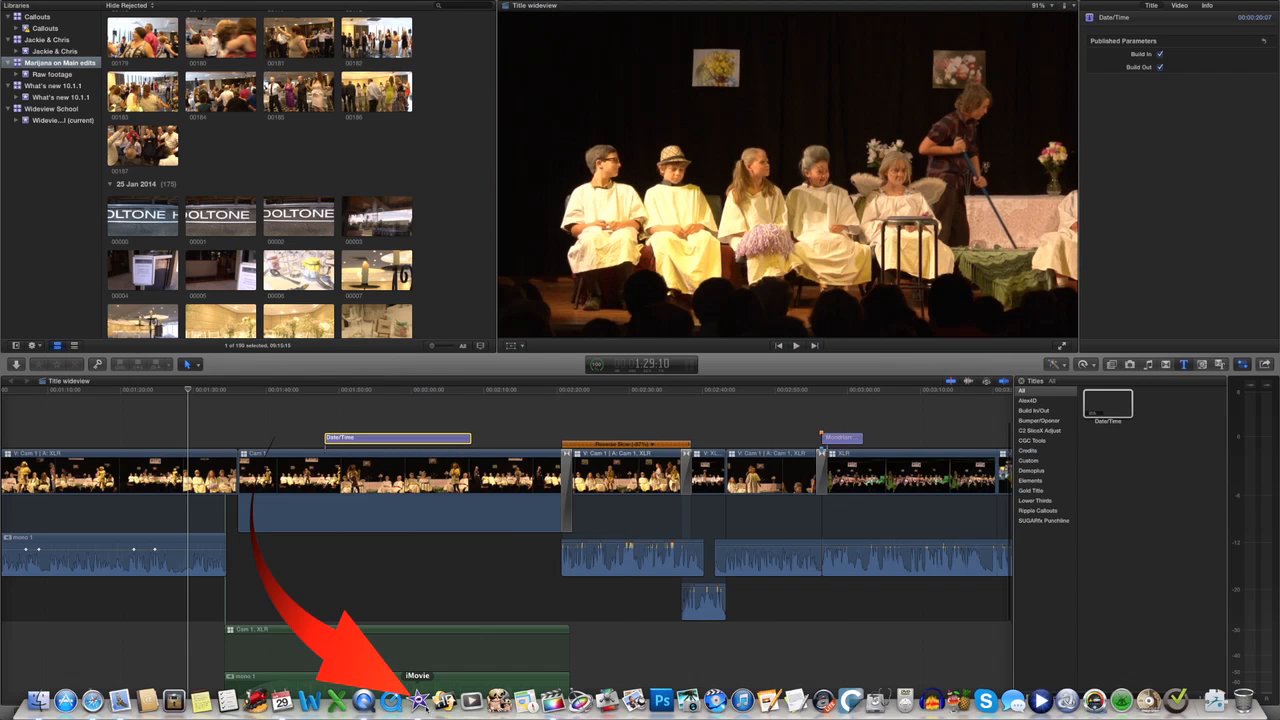
- Switch to iMovie and send the open Laurie movie to Final Cut Pro
{"action": "left_click", "coordinate": [418, 699]}
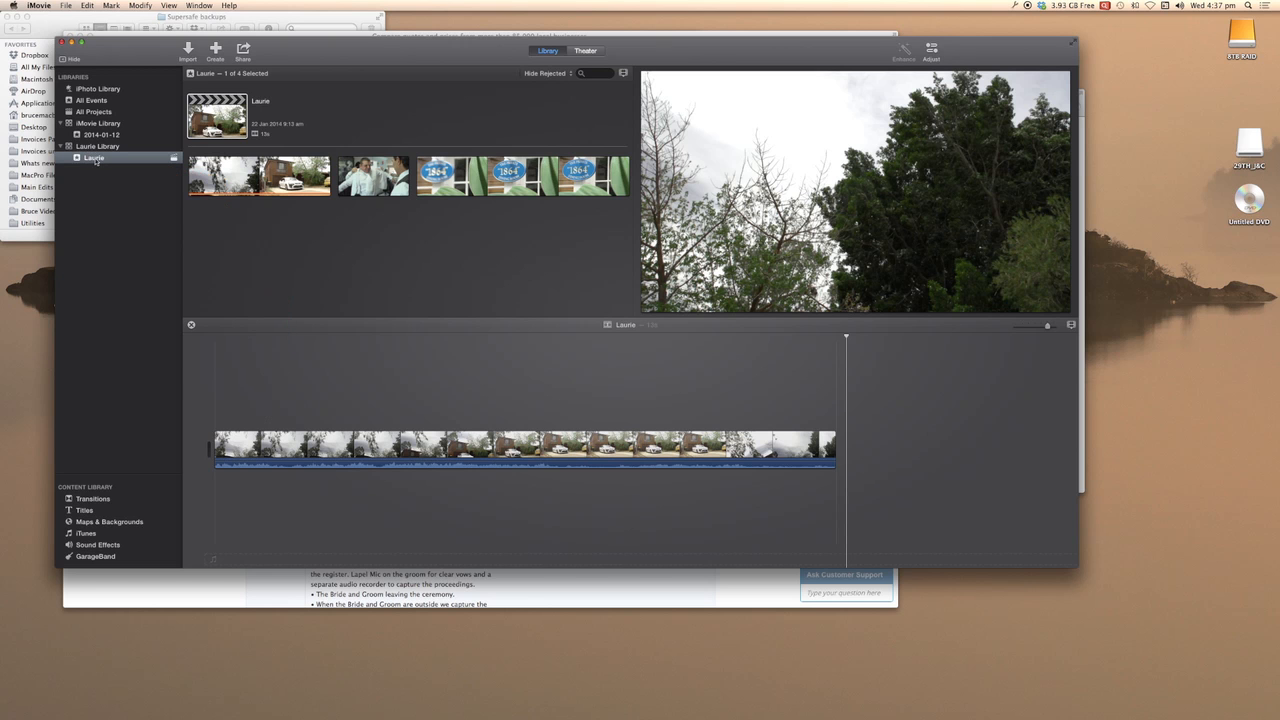
{"action": "left_click", "coordinate": [66, 6]}
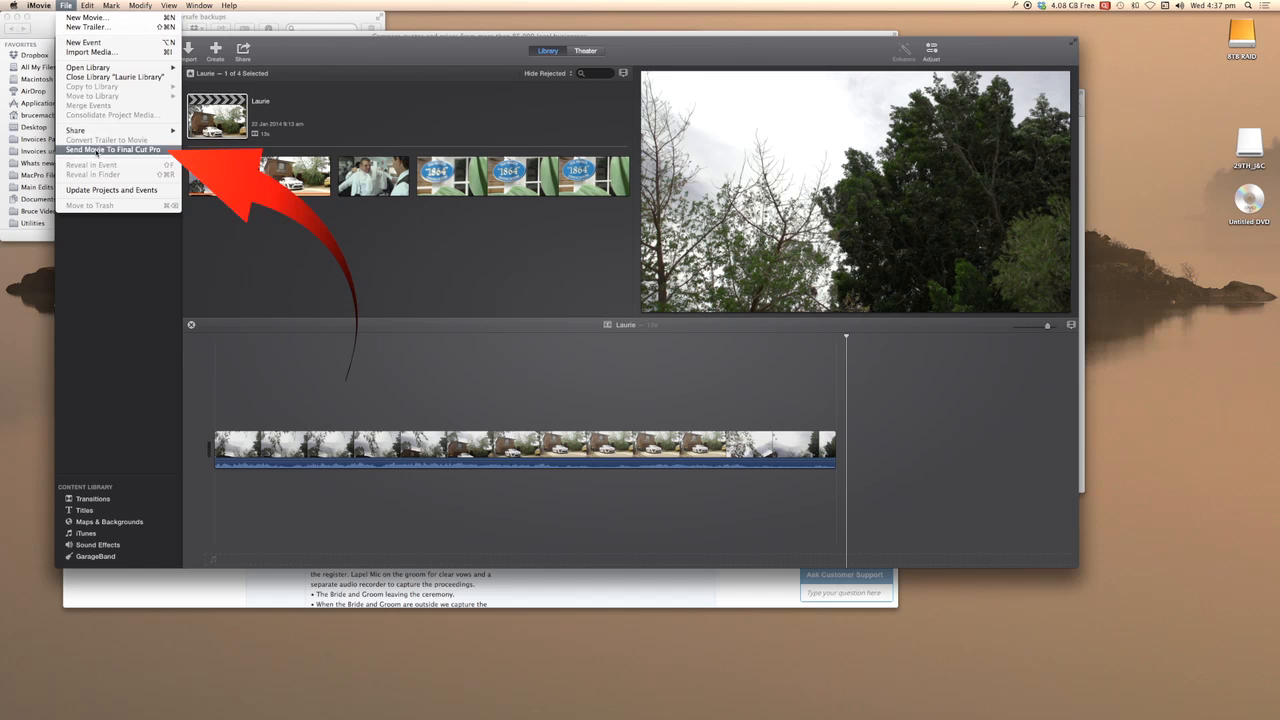
{"action": "left_click", "coordinate": [97, 150]}
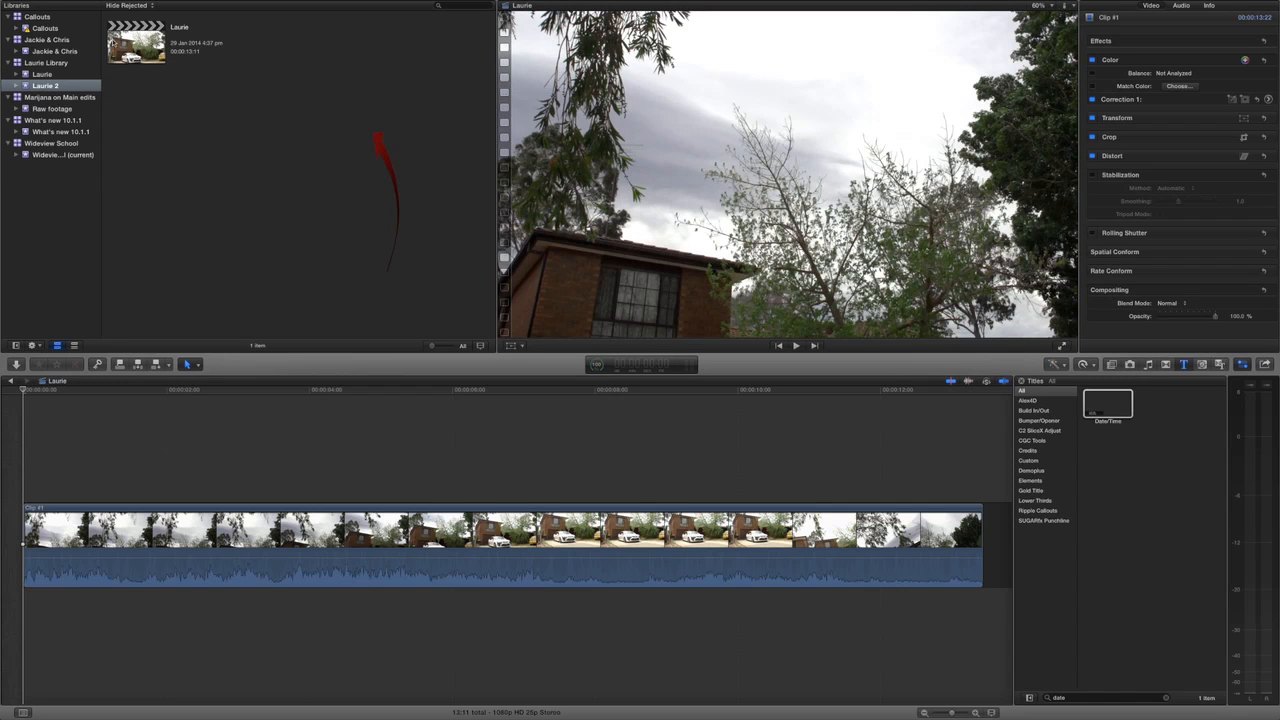
- Inspect the transferred project in the Laurie 2 event and the original project and clip in the Laurie event
{"action": "left_click", "coordinate": [139, 44]}
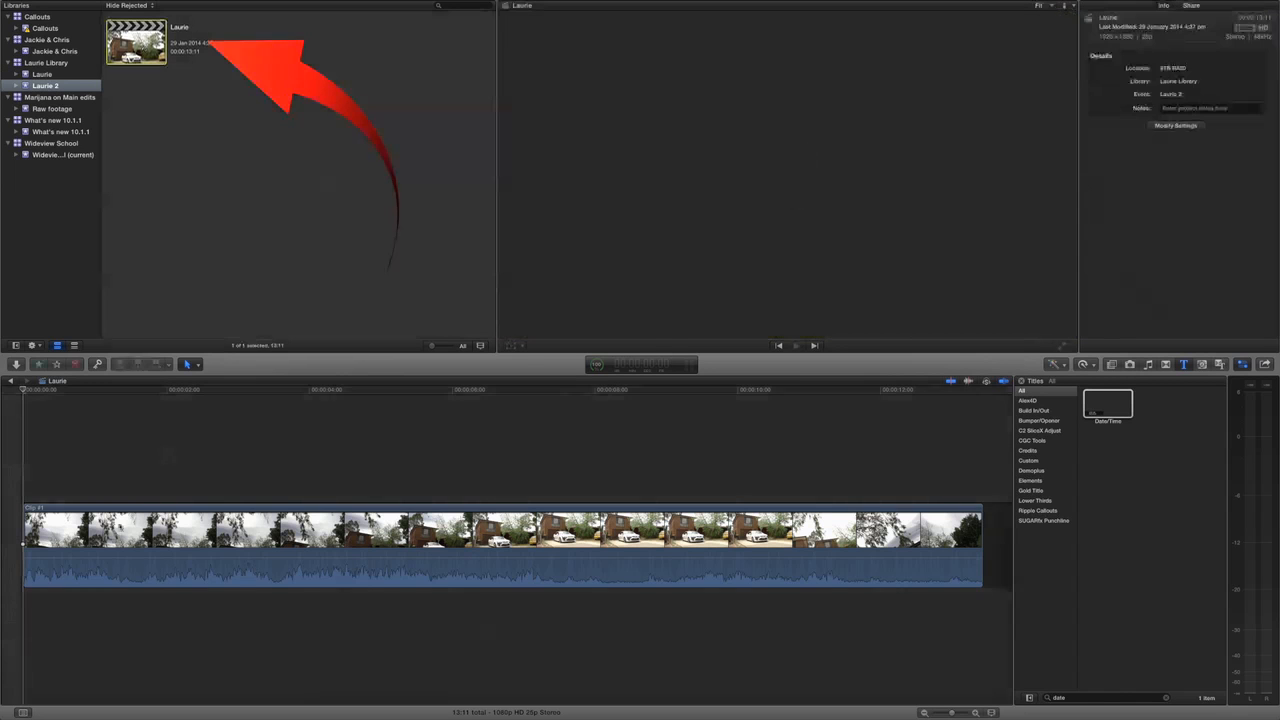
{"action": "left_click", "coordinate": [42, 74]}
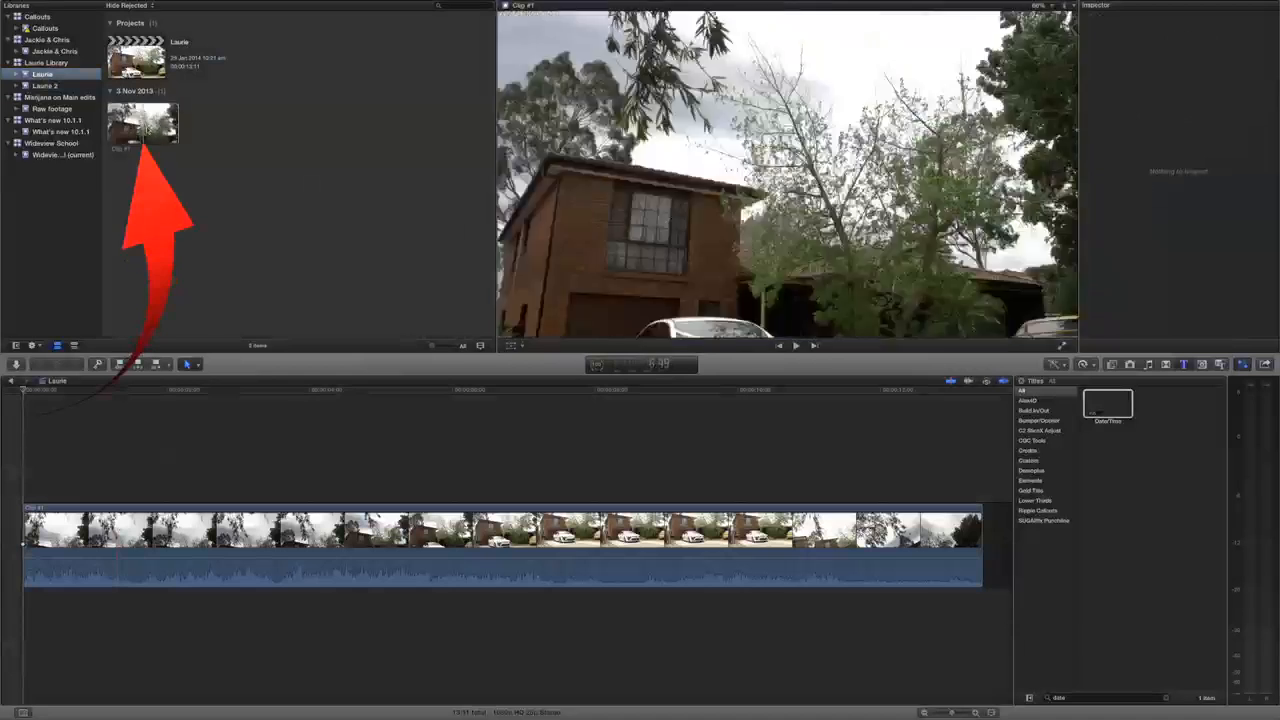
{"action": "left_click", "coordinate": [154, 469]}
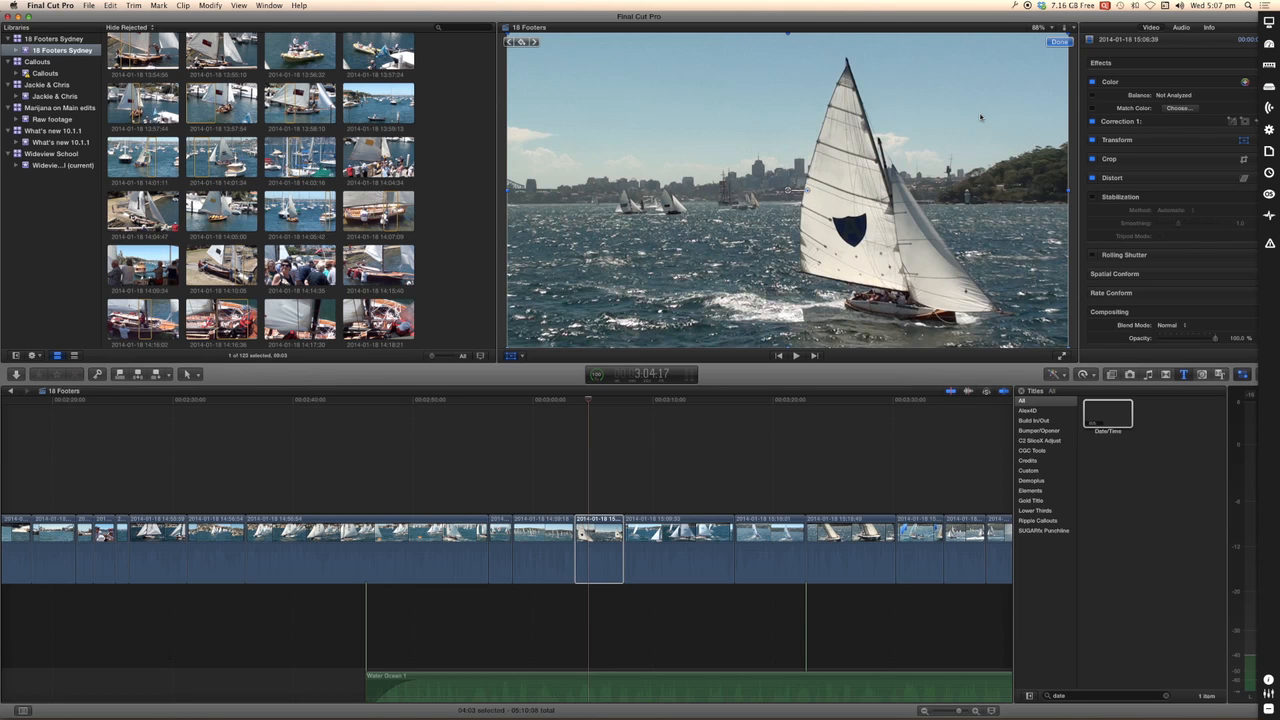
- Turn on Stabilization for the sailing clip under the playhead in the 18 Footers timeline
{"action": "left_click", "coordinate": [594, 543]}
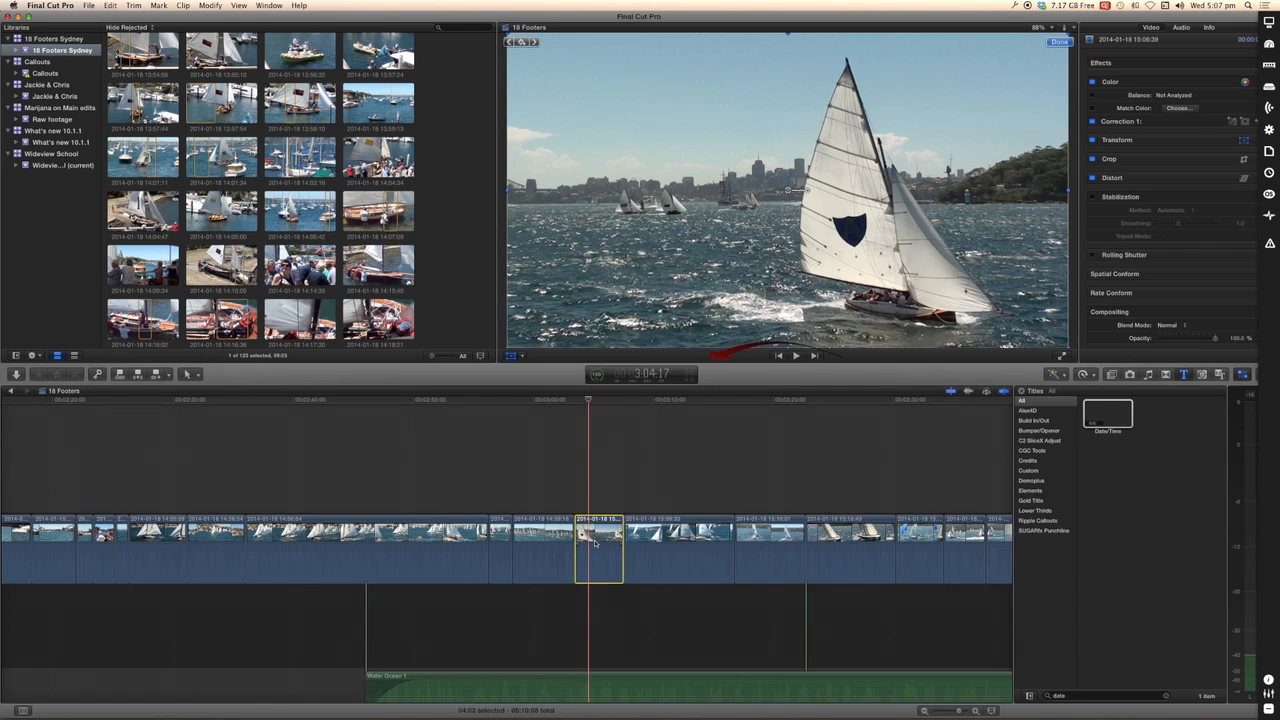
{"action": "left_click", "coordinate": [1093, 198]}
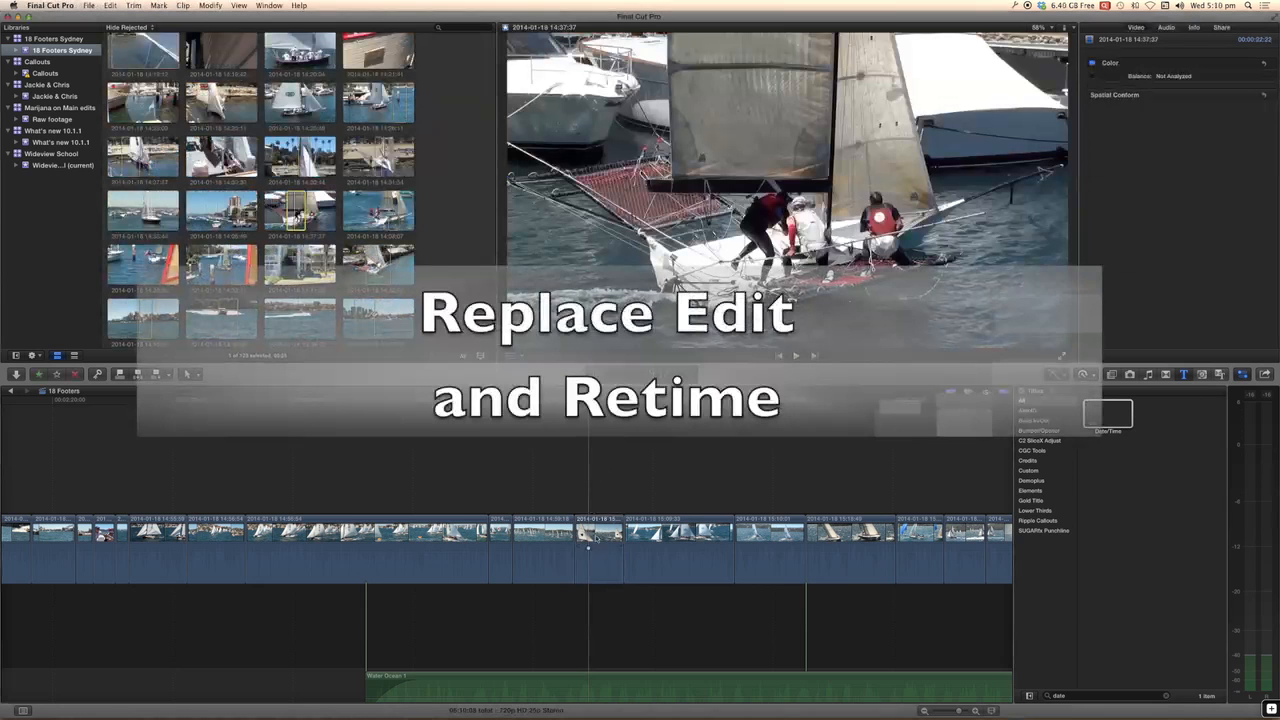
{"action": "left_click", "coordinate": [598, 545]}
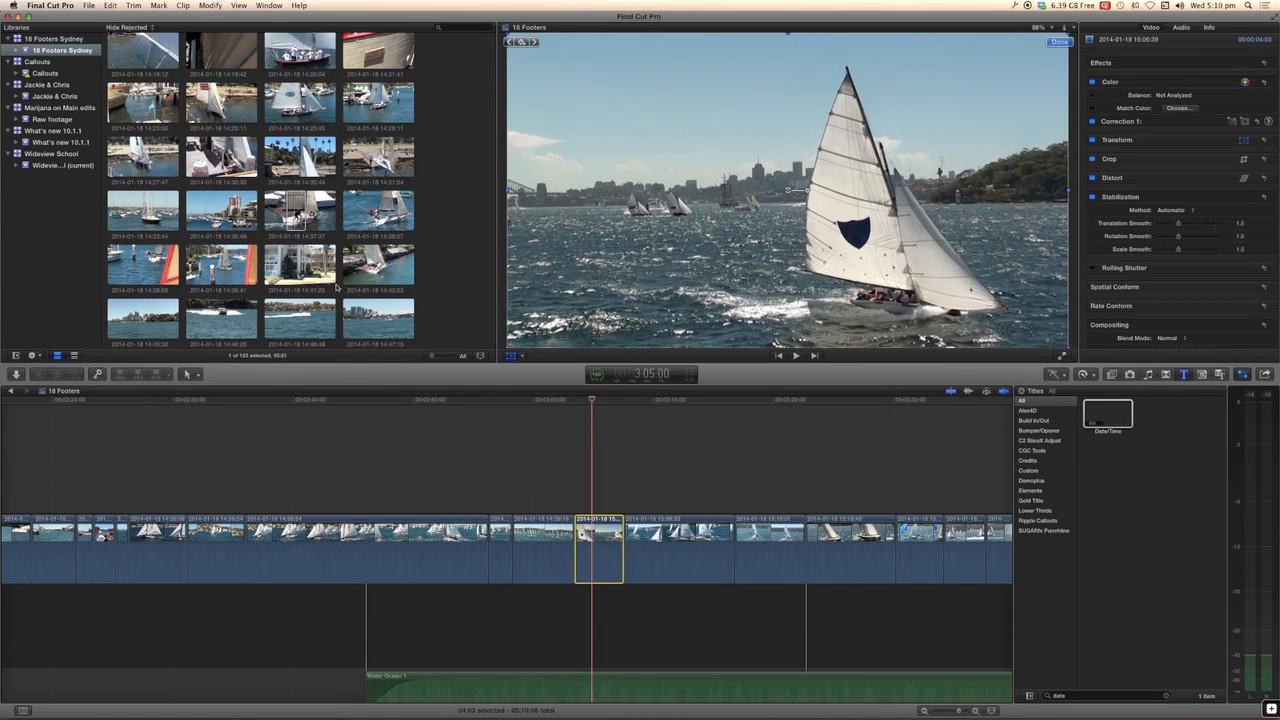
{"action": "left_click", "coordinate": [296, 210]}
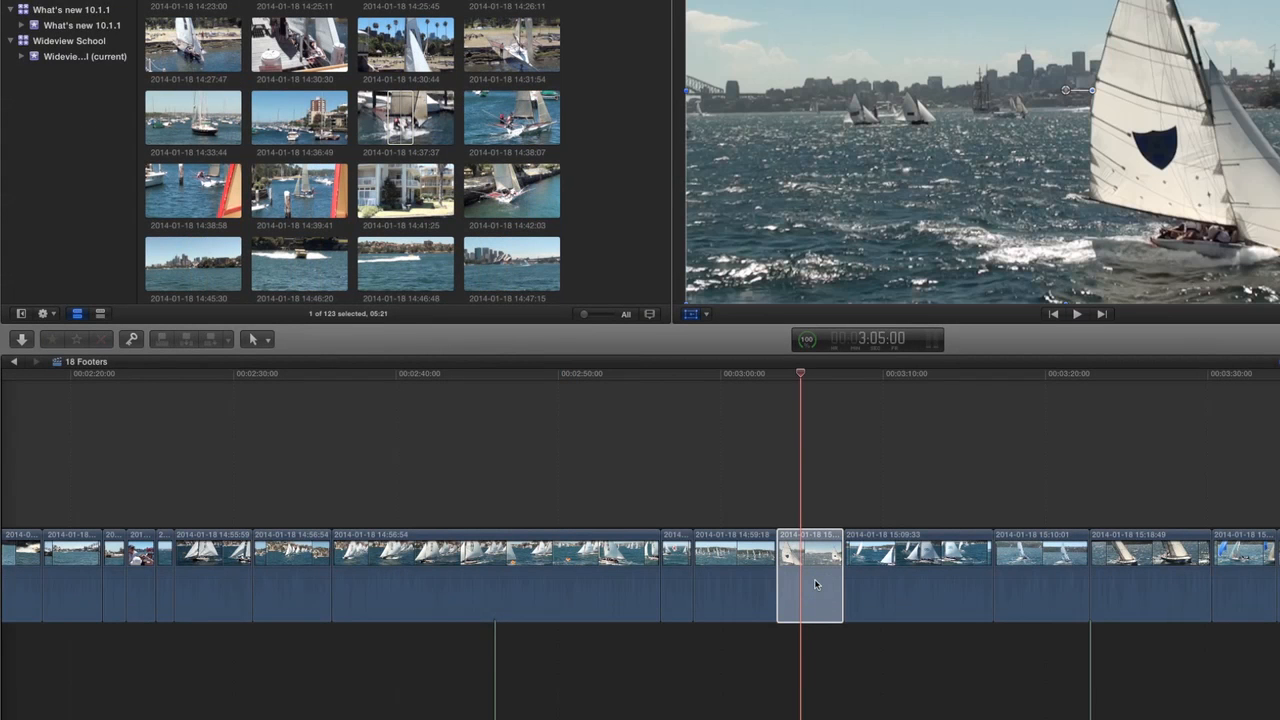
{"action": "left_click_drag", "start_coordinate": [815, 584], "coordinate": [816, 580]}
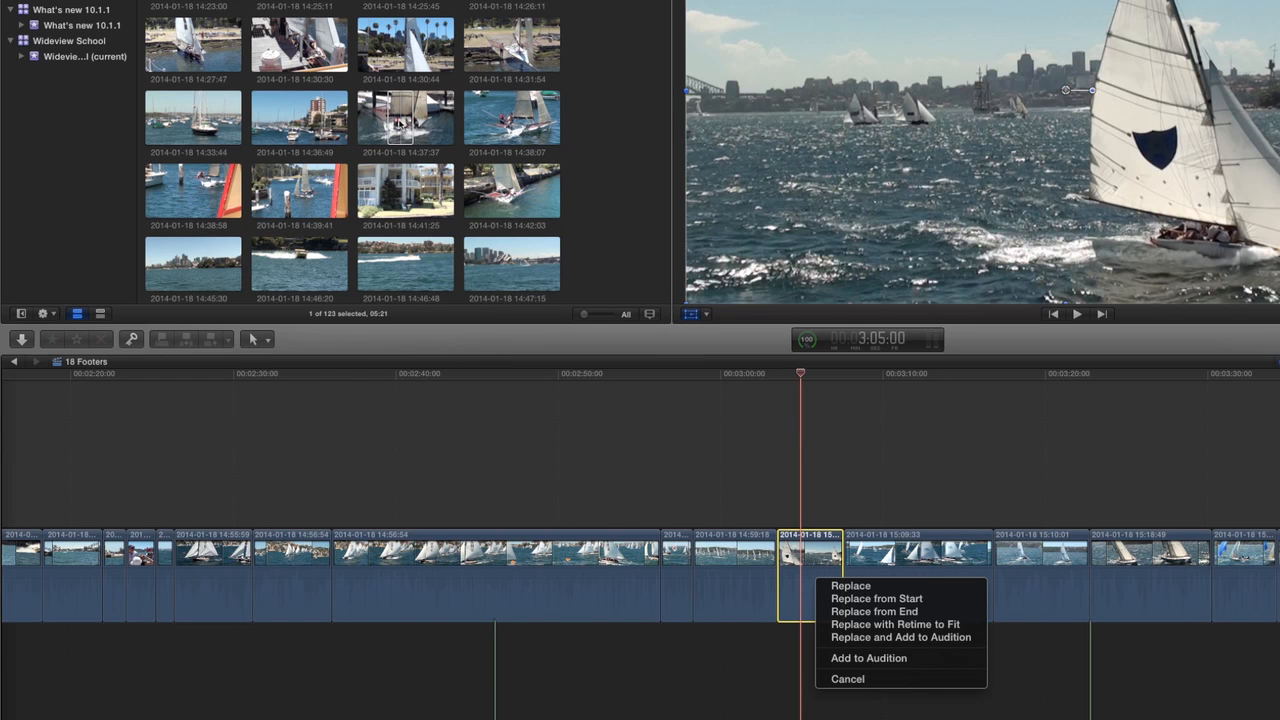
{"action": "left_click", "coordinate": [912, 626]}
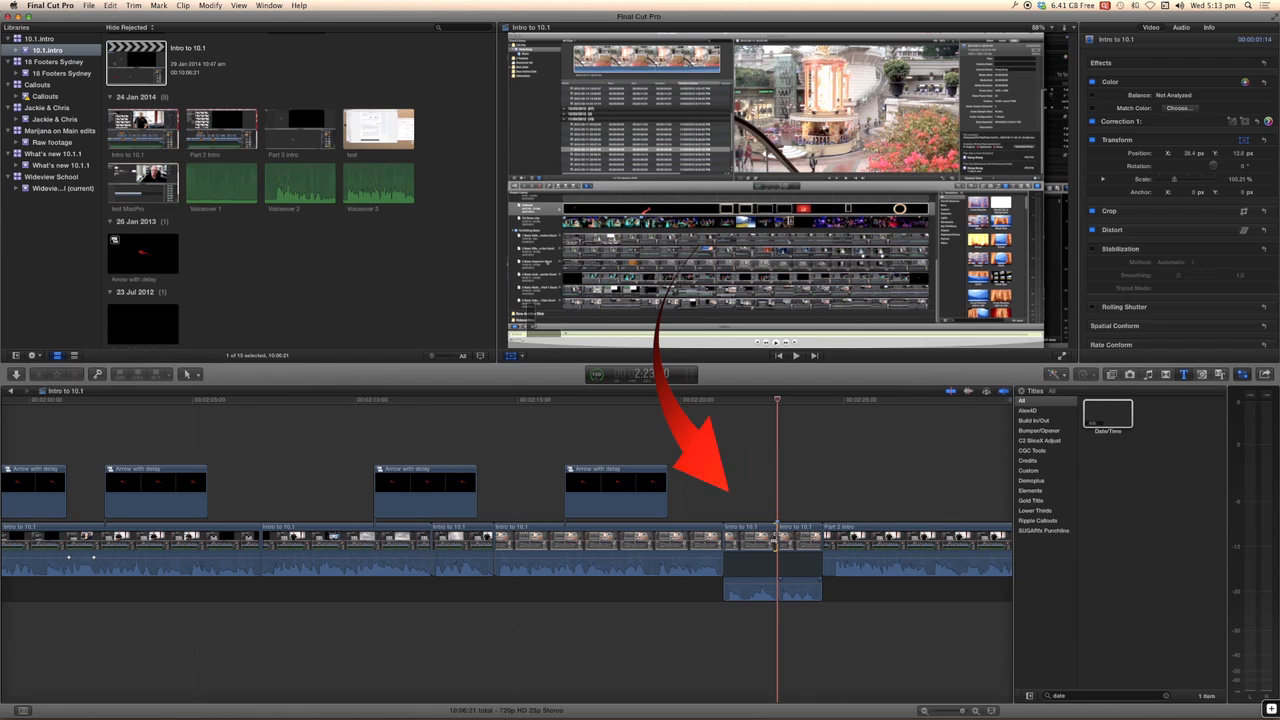
- With the Trim tool, select the video and audio edit points between the expanded Intro to 10.1 clips and roll the audio edit forward
{"action": "left_click", "coordinate": [190, 374]}
{"action": "left_click", "coordinate": [203, 404]}
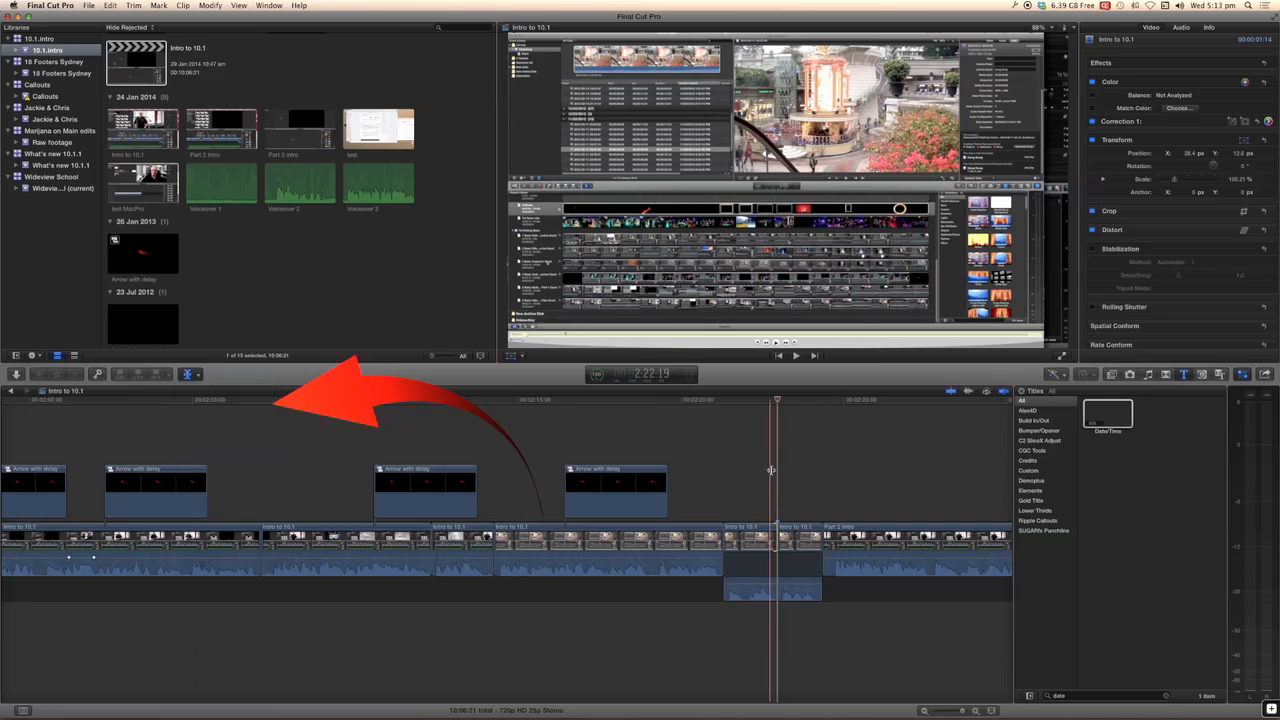
{"action": "mouse_move", "coordinate": [493, 432]}
{"action": "left_mouse_down"}
{"action": "mouse_move", "coordinate": [465, 432]}
{"action": "mouse_move", "coordinate": [491, 432]}
{"action": "left_mouse_up"}
{"action": "left_click_drag", "start_coordinate": [494, 498], "coordinate": [491, 508]}
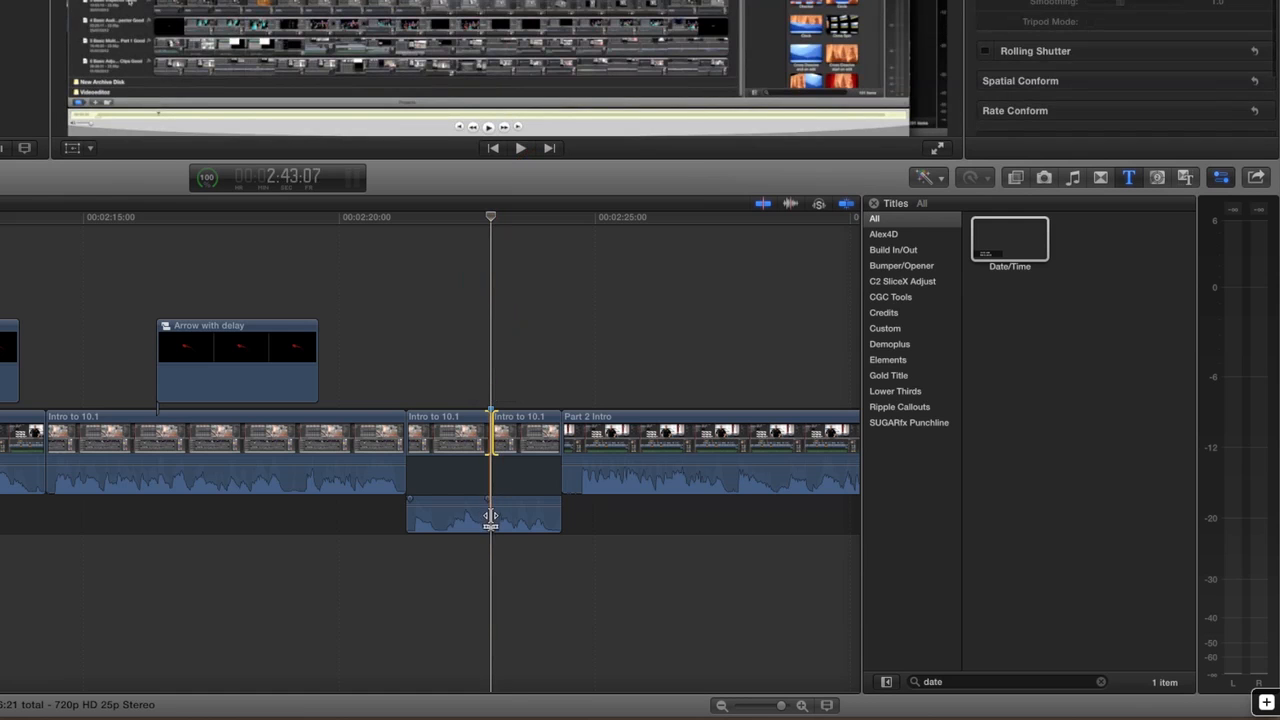
{"action": "left_click", "coordinate": [501, 520]}
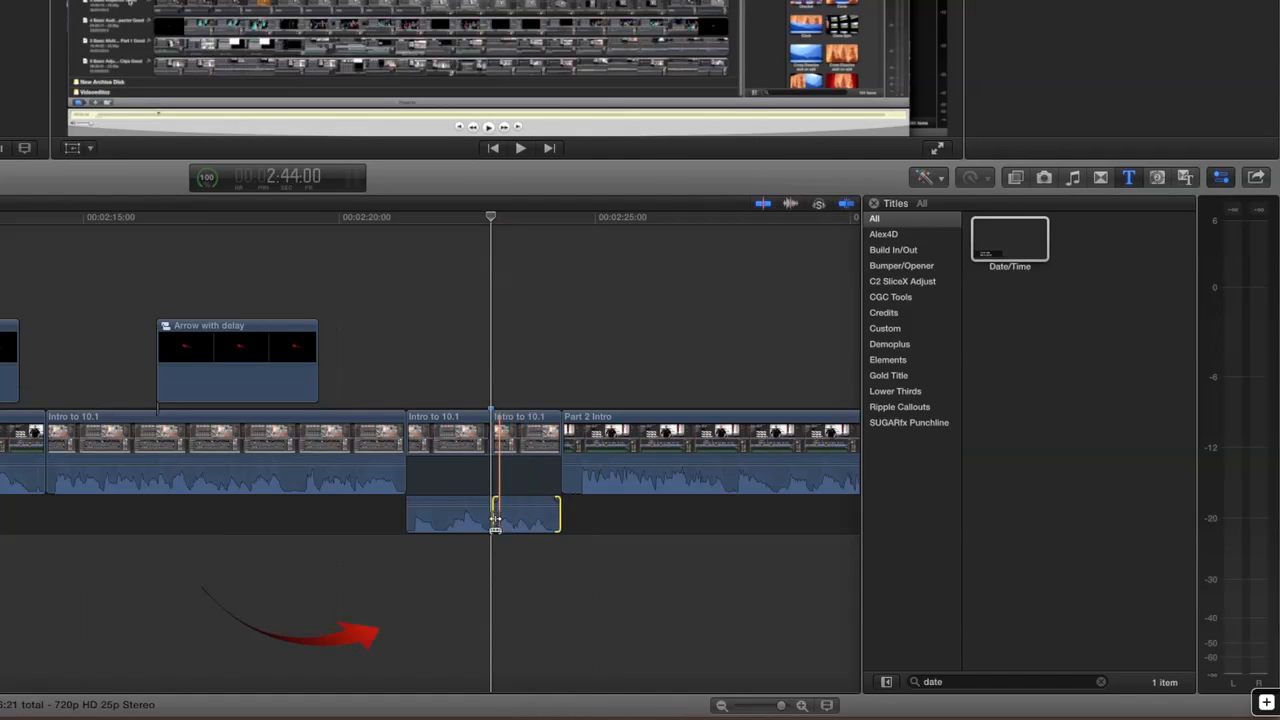
{"action": "left_click", "coordinate": [493, 518]}
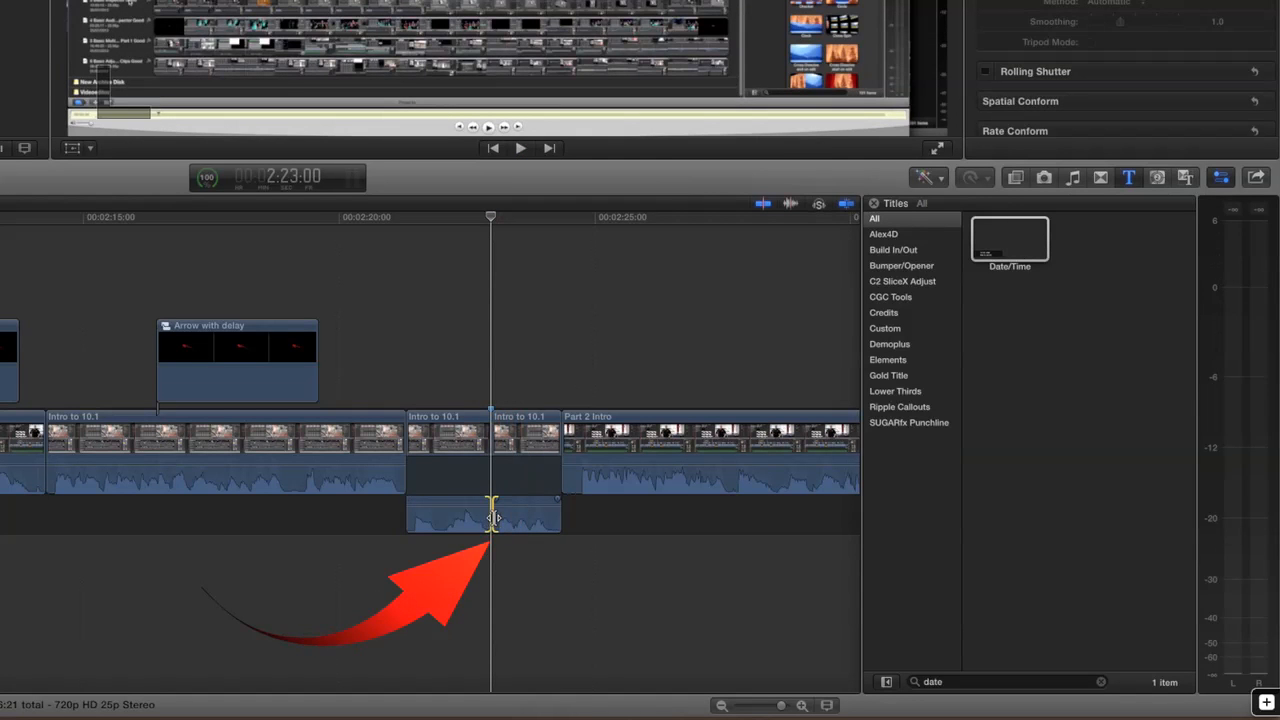
{"action": "mouse_move", "coordinate": [493, 518]}
{"action": "left_mouse_down"}
{"action": "mouse_move", "coordinate": [455, 518]}
{"action": "mouse_move", "coordinate": [528, 517]}
{"action": "mouse_move", "coordinate": [517, 517]}
{"action": "left_mouse_up"}
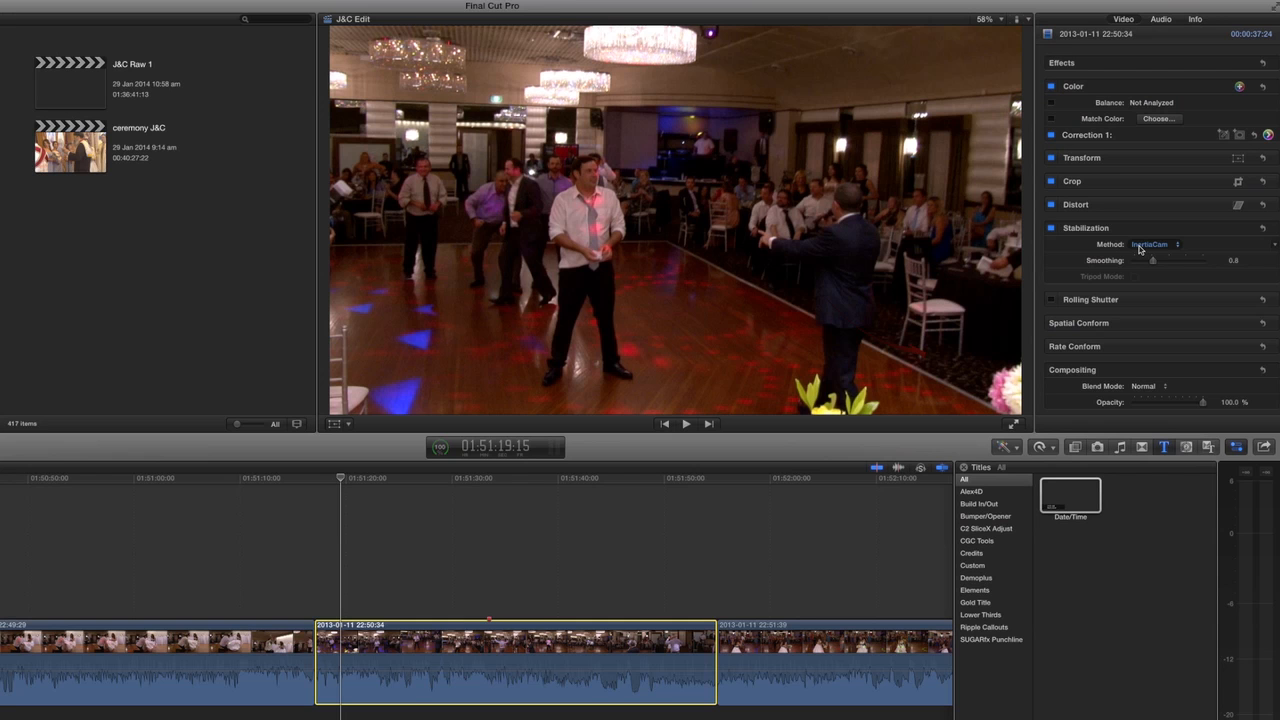
- View the stabilization methods for the selected dance-floor clip and keep InertiaCam chosen
{"action": "left_click", "coordinate": [1152, 245]}
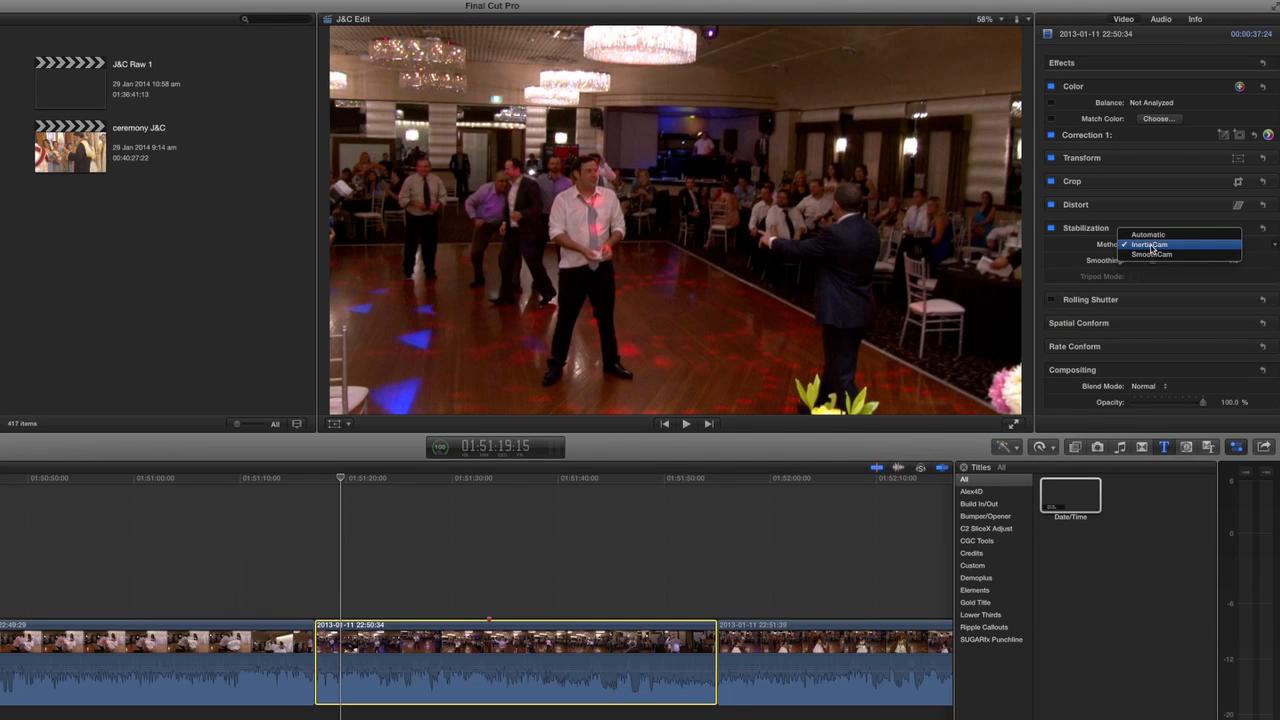
{"action": "left_click", "coordinate": [1151, 246]}
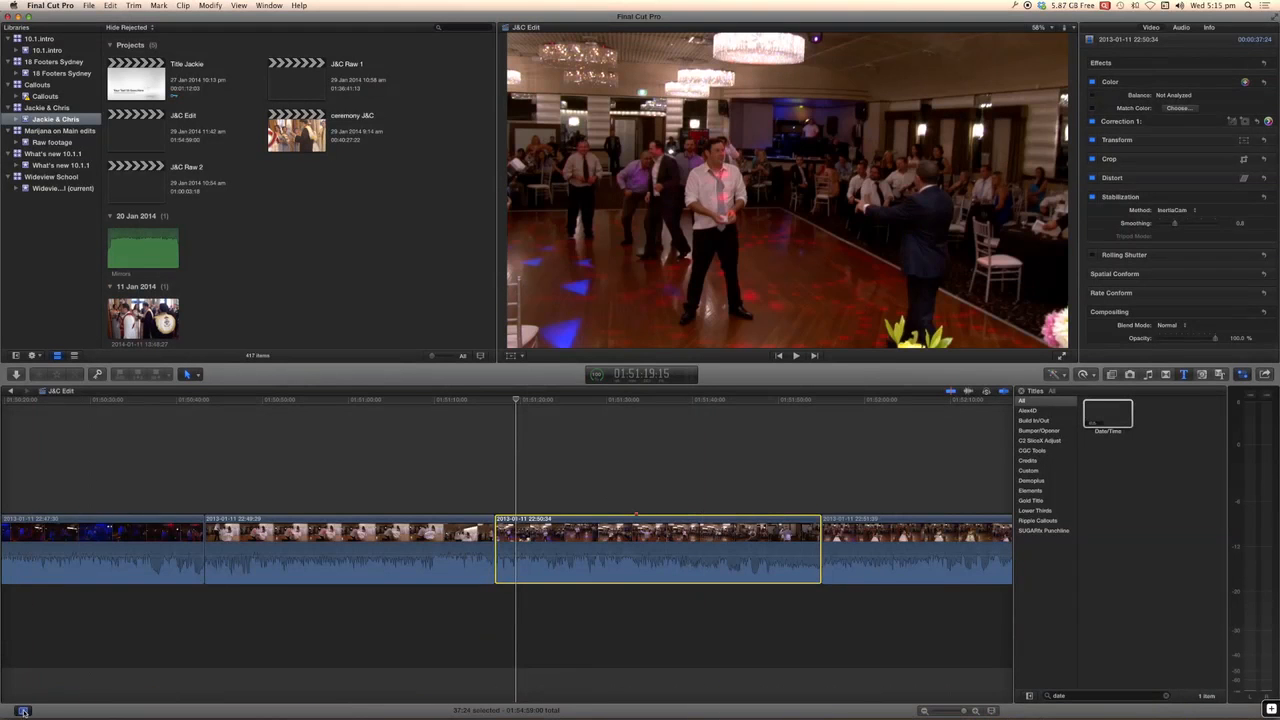
- Open the Timeline Index of the J&C Edit project and go to an entry in its tags
{"action": "left_click", "coordinate": [23, 711]}
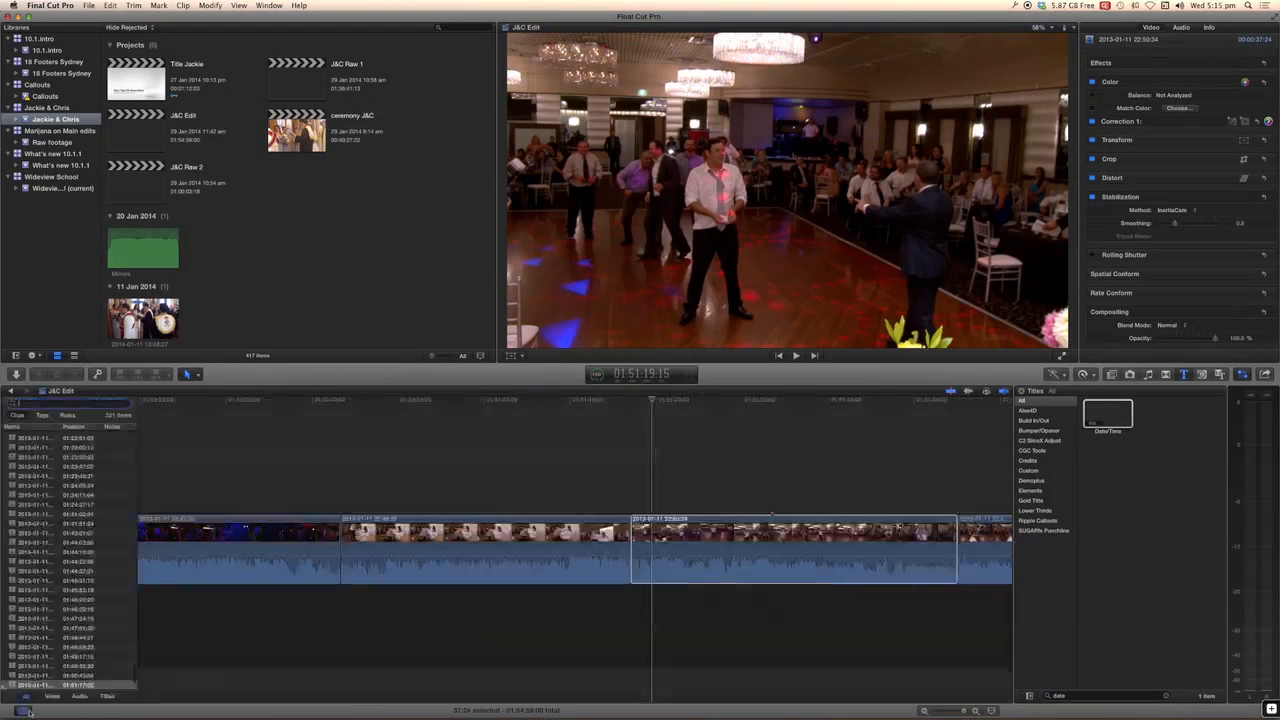
{"action": "left_click", "coordinate": [43, 415]}
{"action": "left_click", "coordinate": [35, 445]}
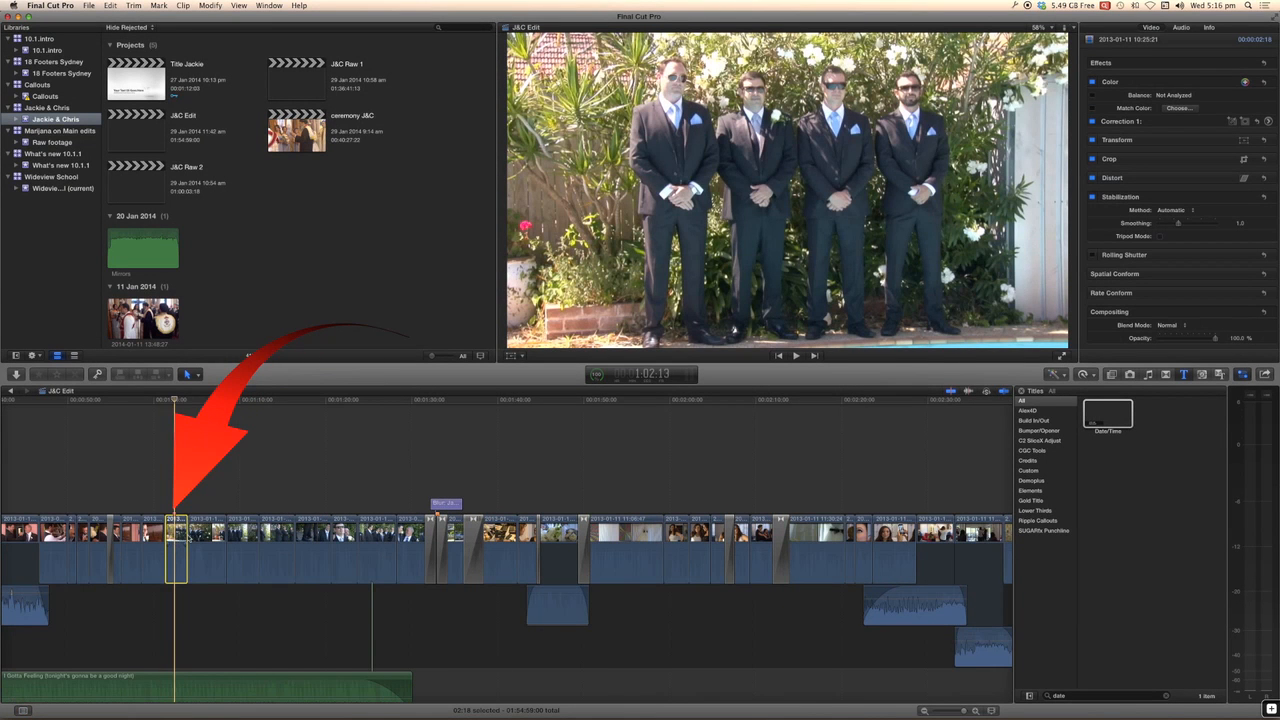
- Keep the Automatic stabilization method for the selected groomsmen clip and turn on Tripod Mode
{"action": "key", "text": "super+equal"}
{"action": "key", "text": "super+equal"}
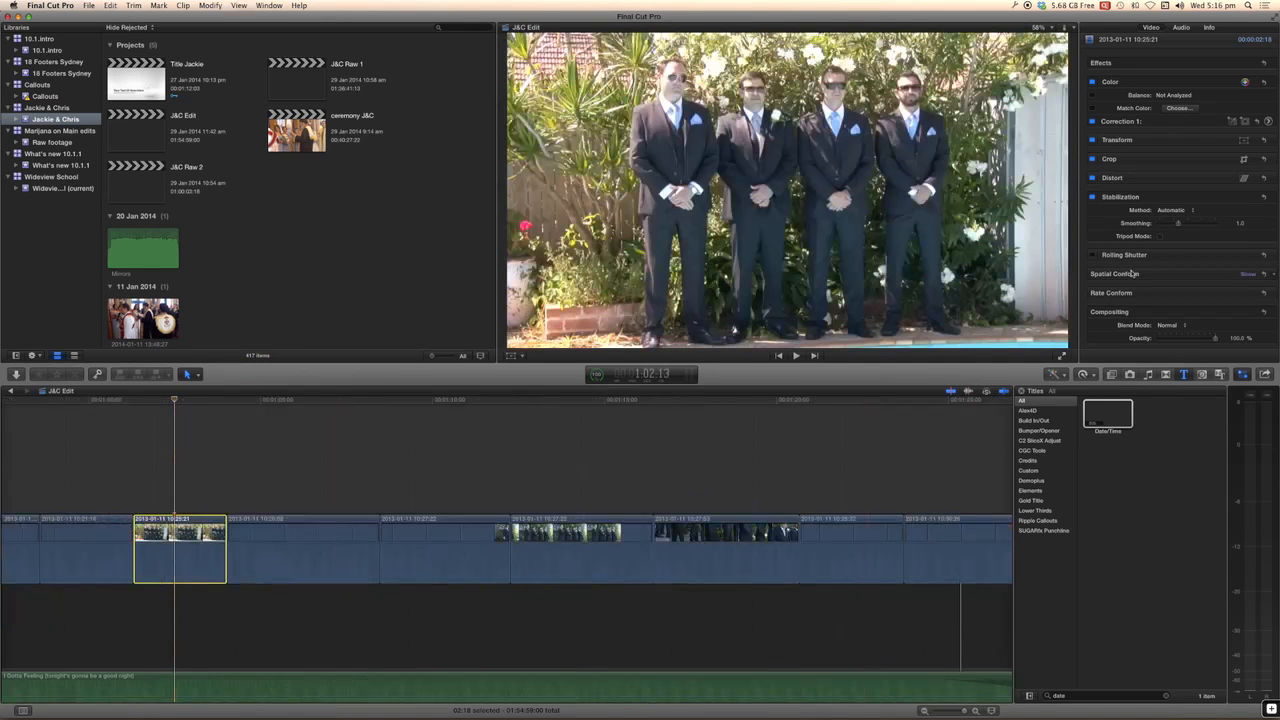
{"action": "left_click", "coordinate": [1168, 211]}
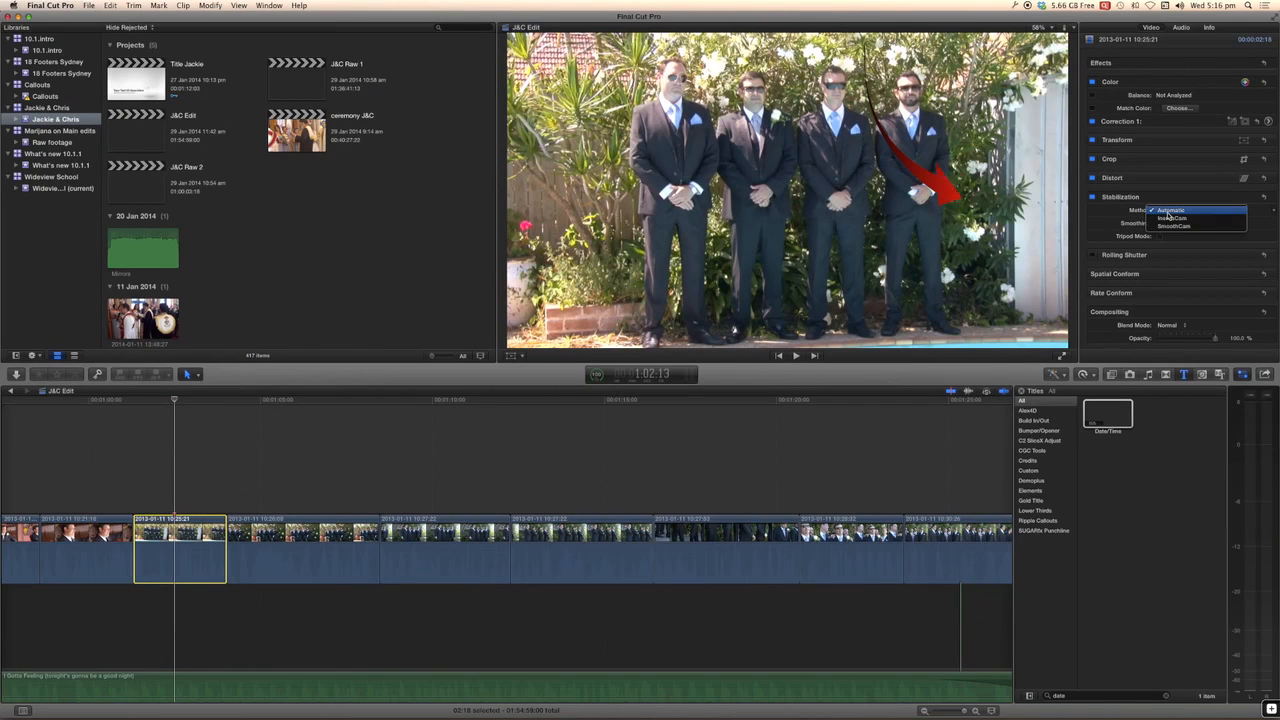
{"action": "left_click", "coordinate": [1170, 210]}
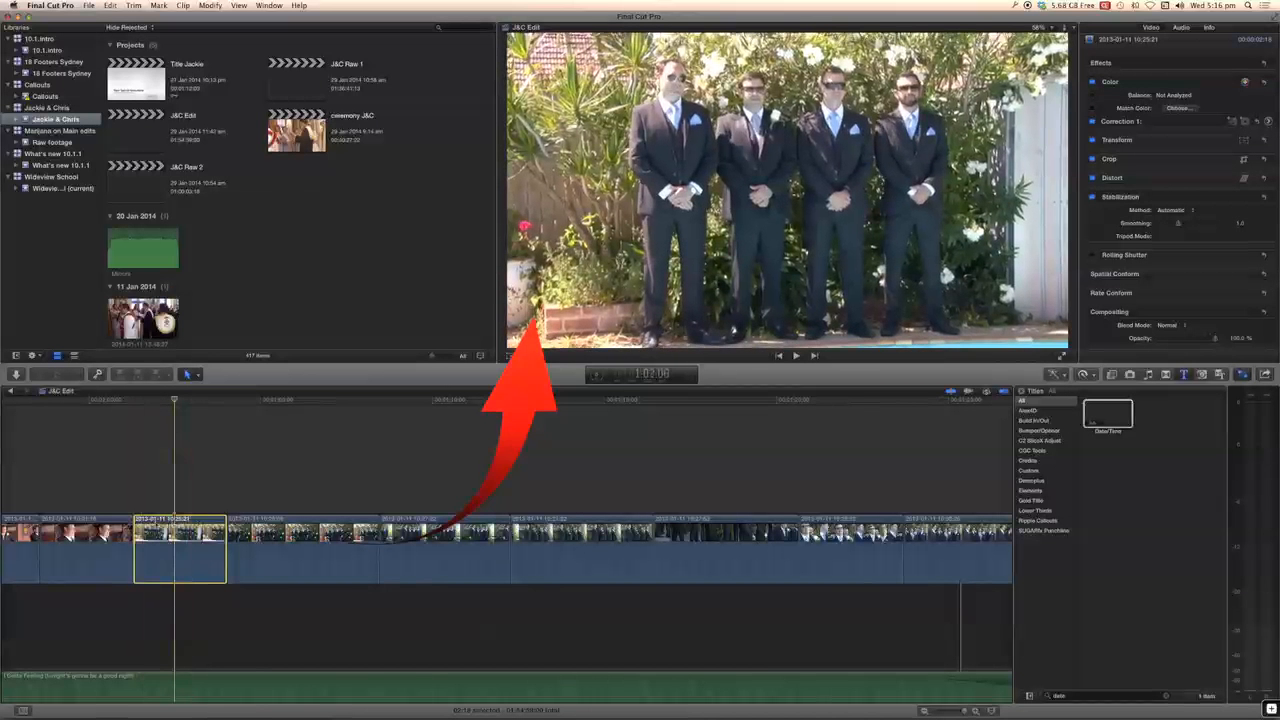
{"action": "left_click", "coordinate": [1159, 237]}
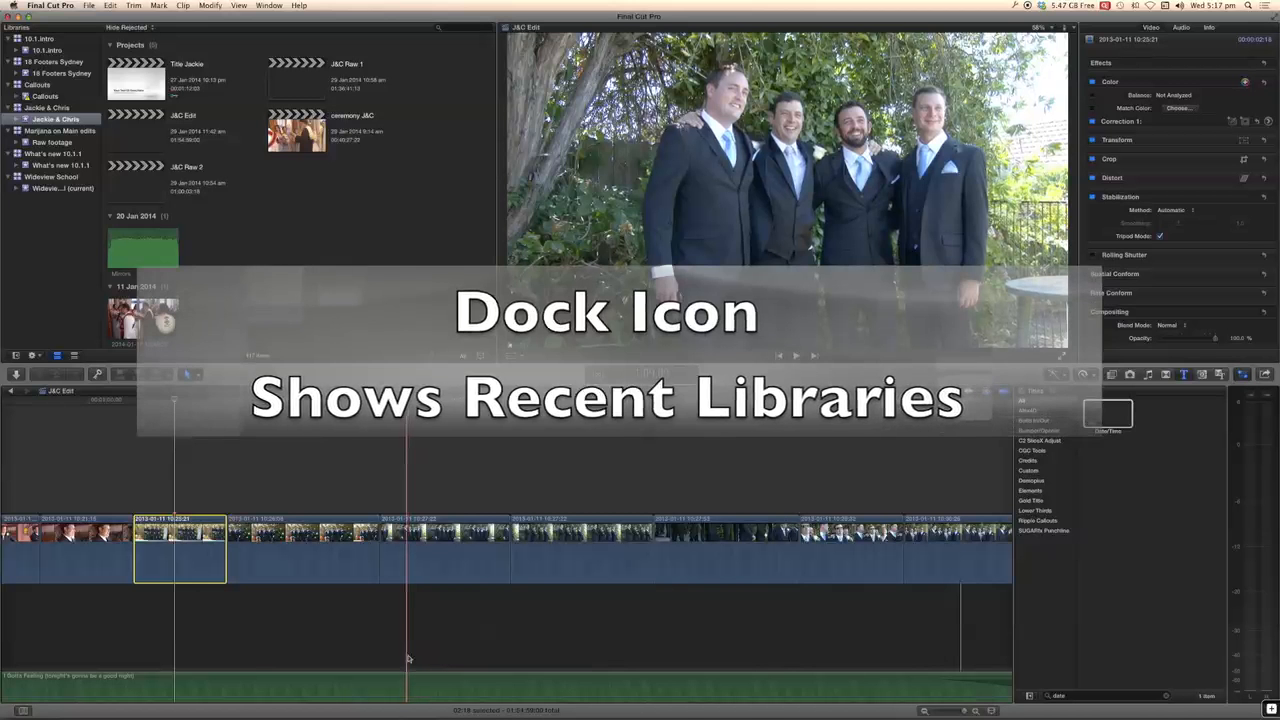
- View the recent libraries from the Final Cut Pro Dock icon, both as a list and as icons with Show Recents
{"action": "mouse_move", "coordinate": [411, 717]}
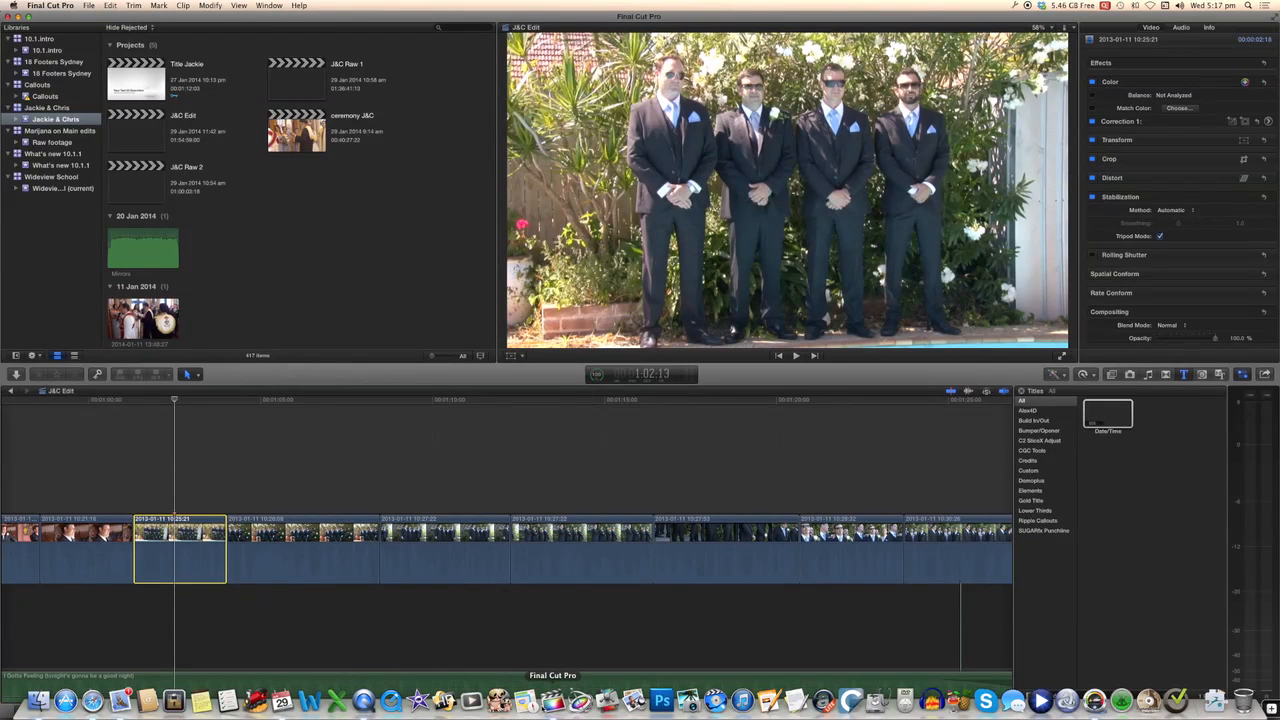
{"action": "right_click", "coordinate": [552, 700]}
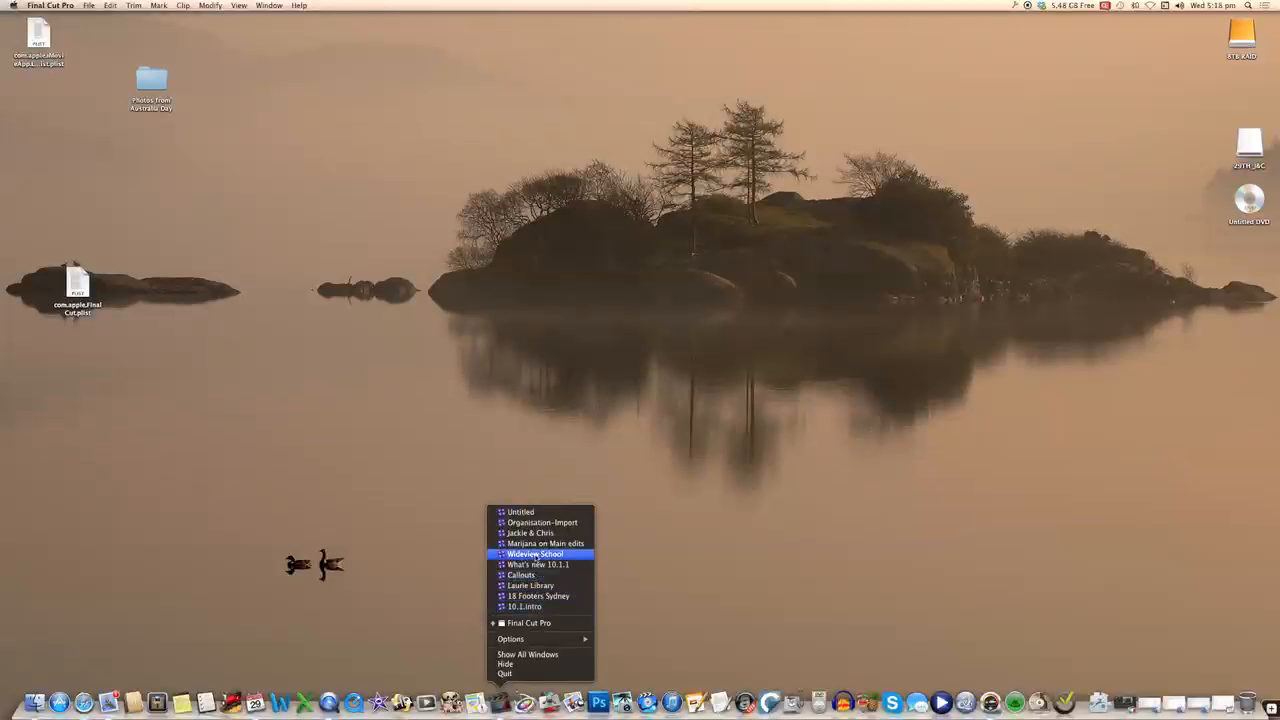
{"action": "left_click", "coordinate": [500, 702]}
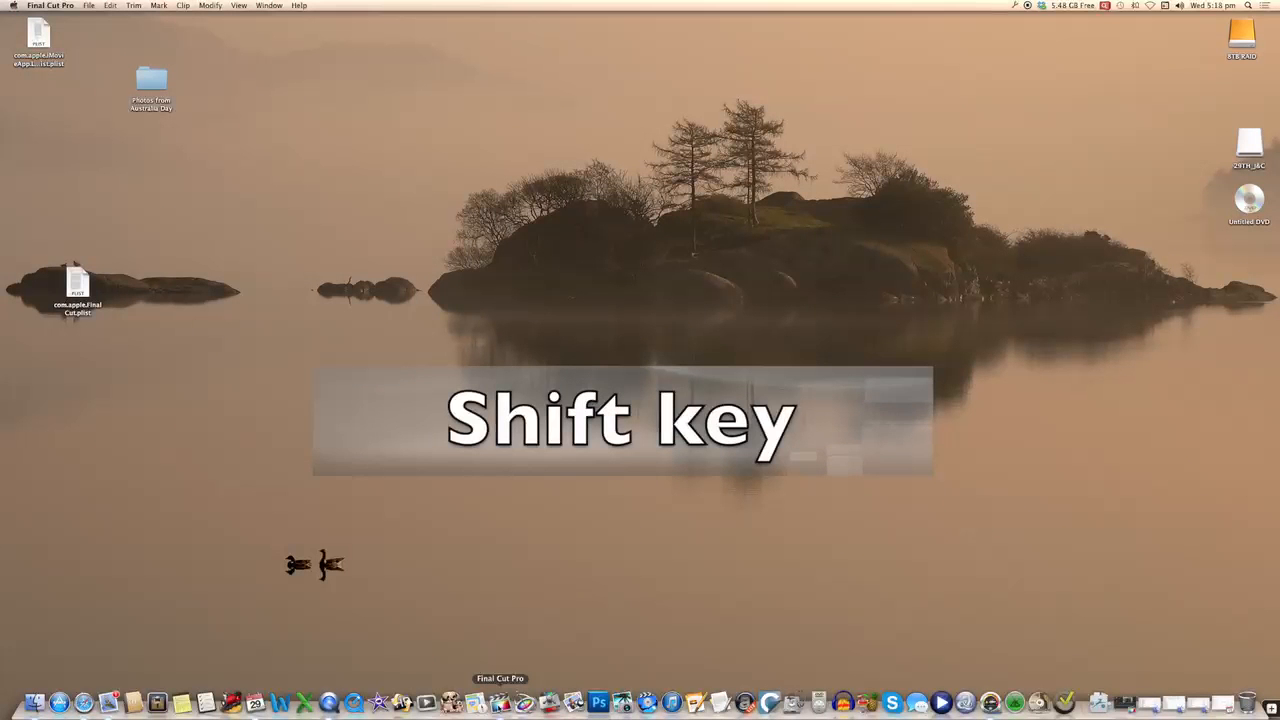
{"action": "right_click", "coordinate": [500, 702]}
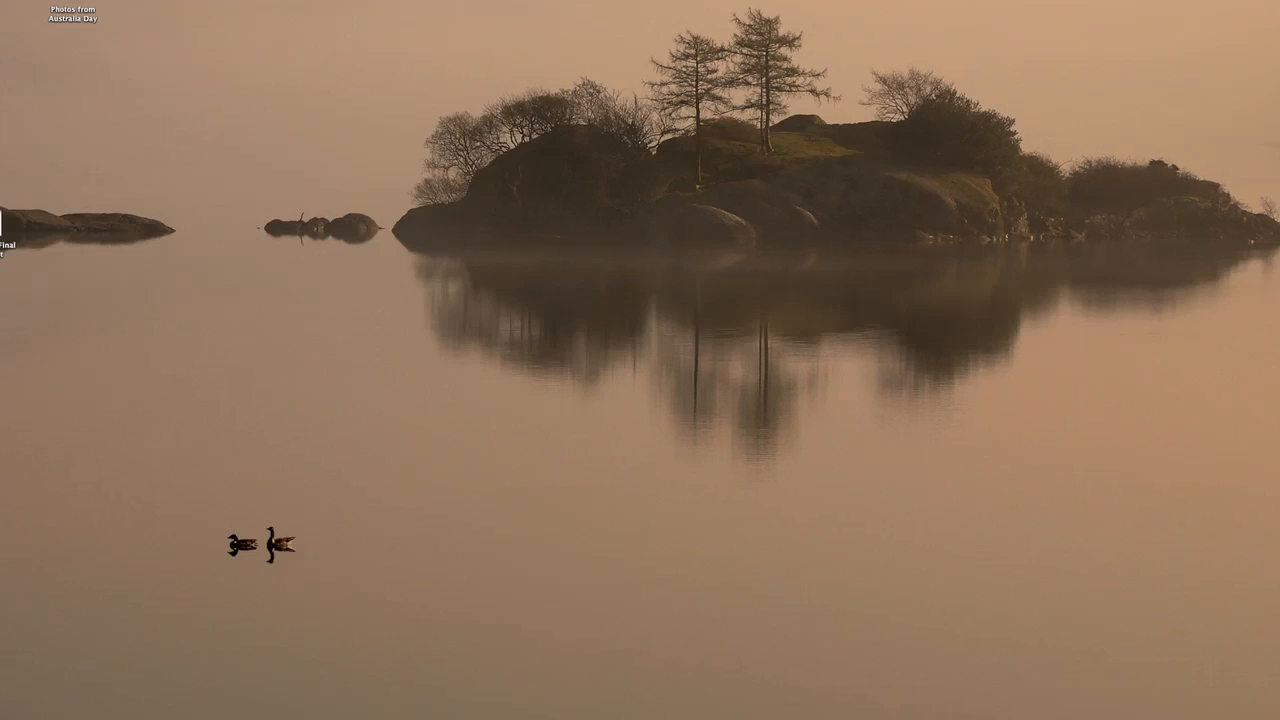
{"action": "right_click", "coordinate": [487, 704]}
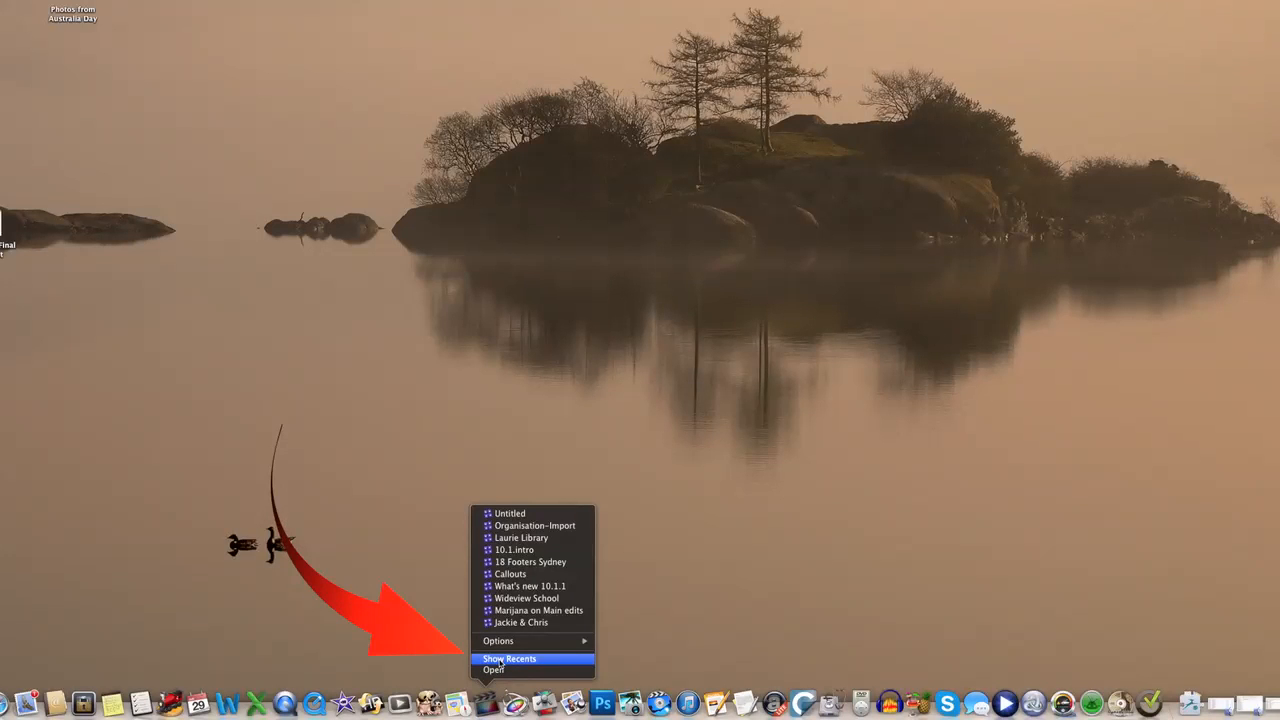
{"action": "left_click", "coordinate": [499, 659]}
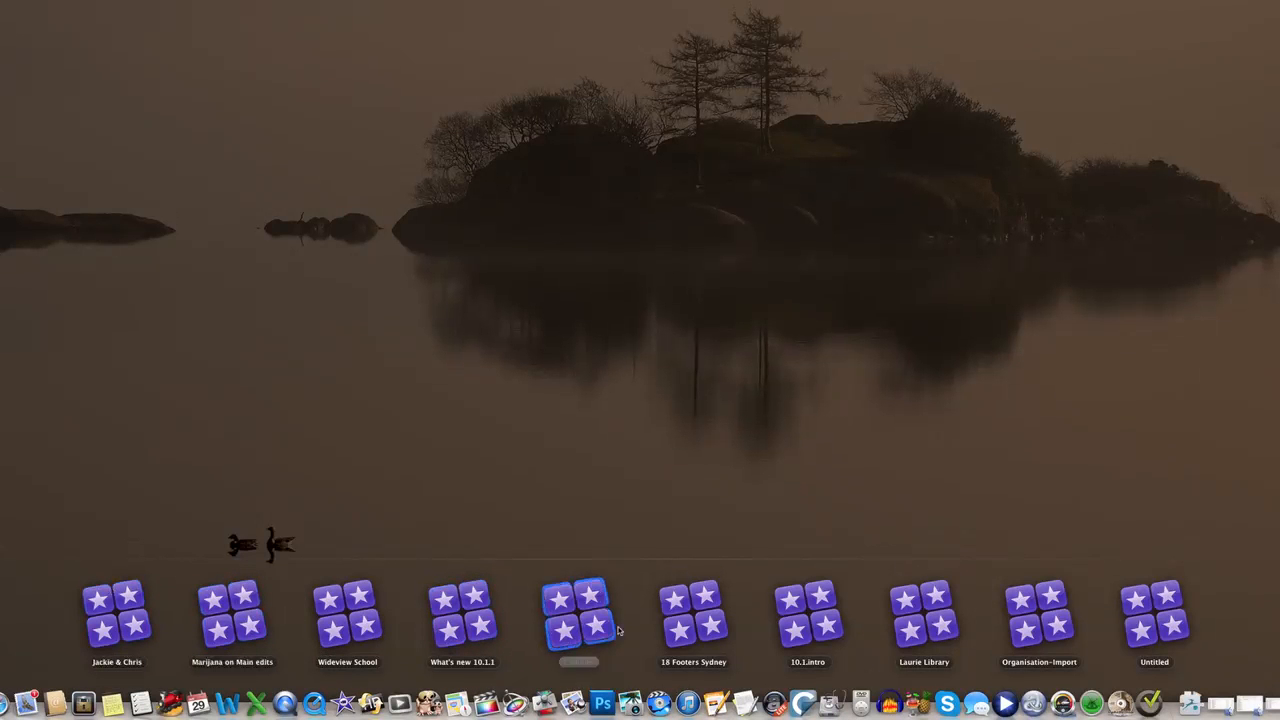